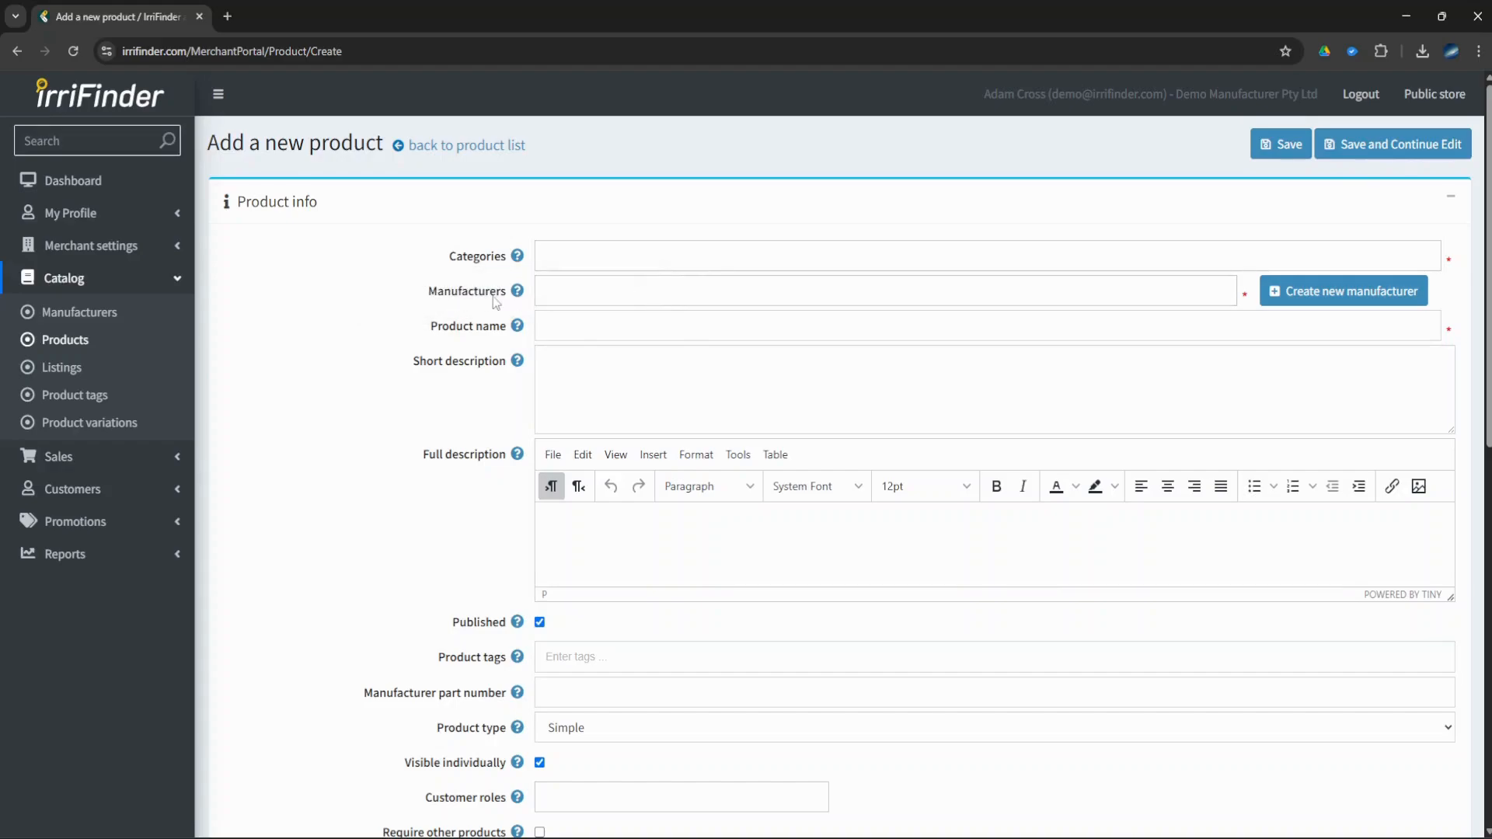
Assign the product to the valve categories Cast Hydraulic Control Valves, Plastic Backwash Valves, Cast Backwash Valves and Valve Boxes
click(567, 255)
click(577, 350)
click(577, 375)
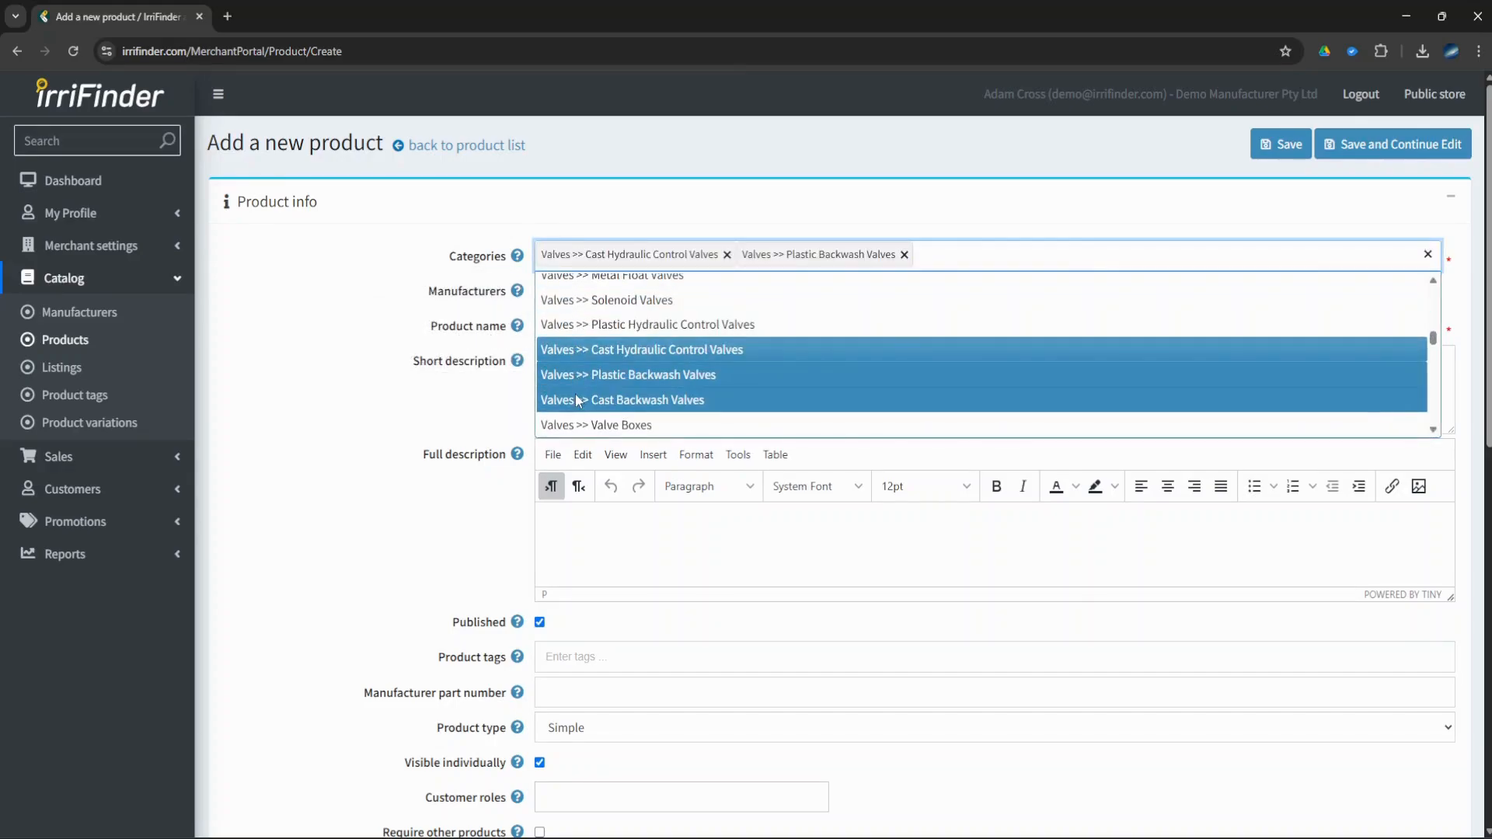
click(577, 399)
click(578, 425)
click(399, 310)
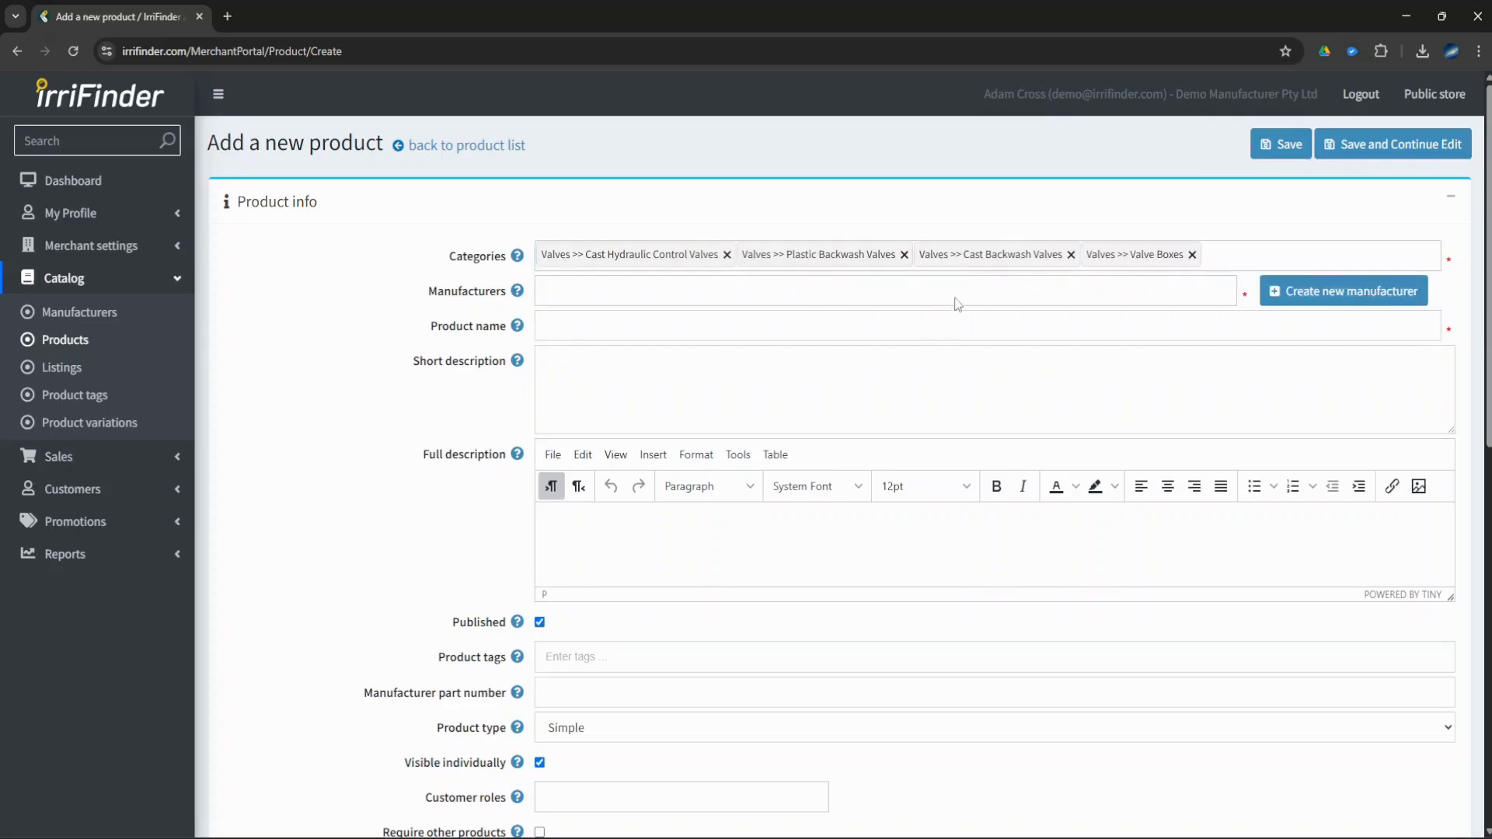
Remove Plastic Backwash Valves, Cast Backwash Valves and Valve Boxes from the product's categories
click(903, 256)
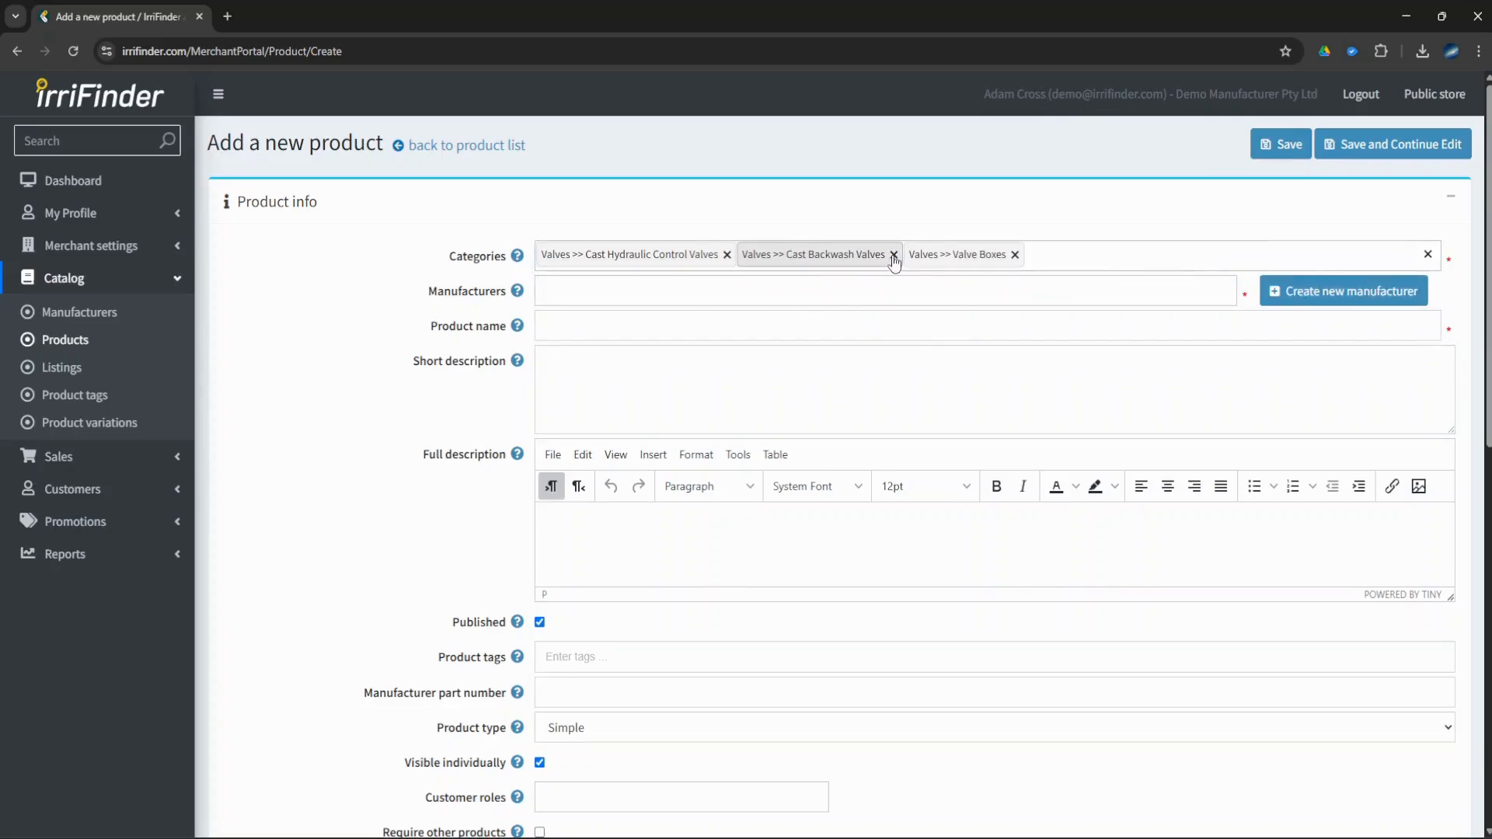
click(893, 255)
click(850, 254)
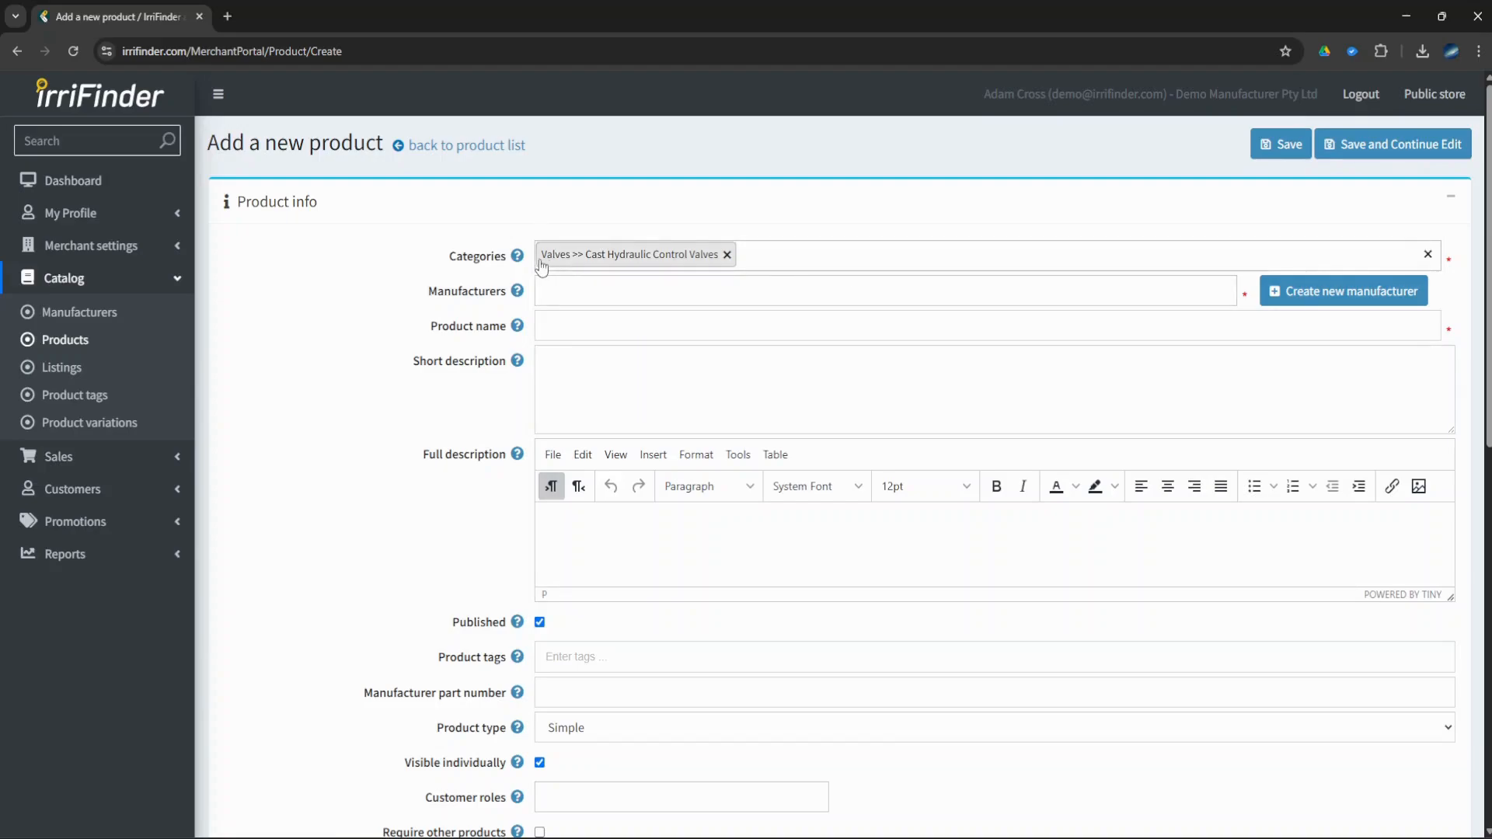
Set the manufacturer to Deemoo and name the product "Deemoo Hydraulic Control Valve"
click(552, 290)
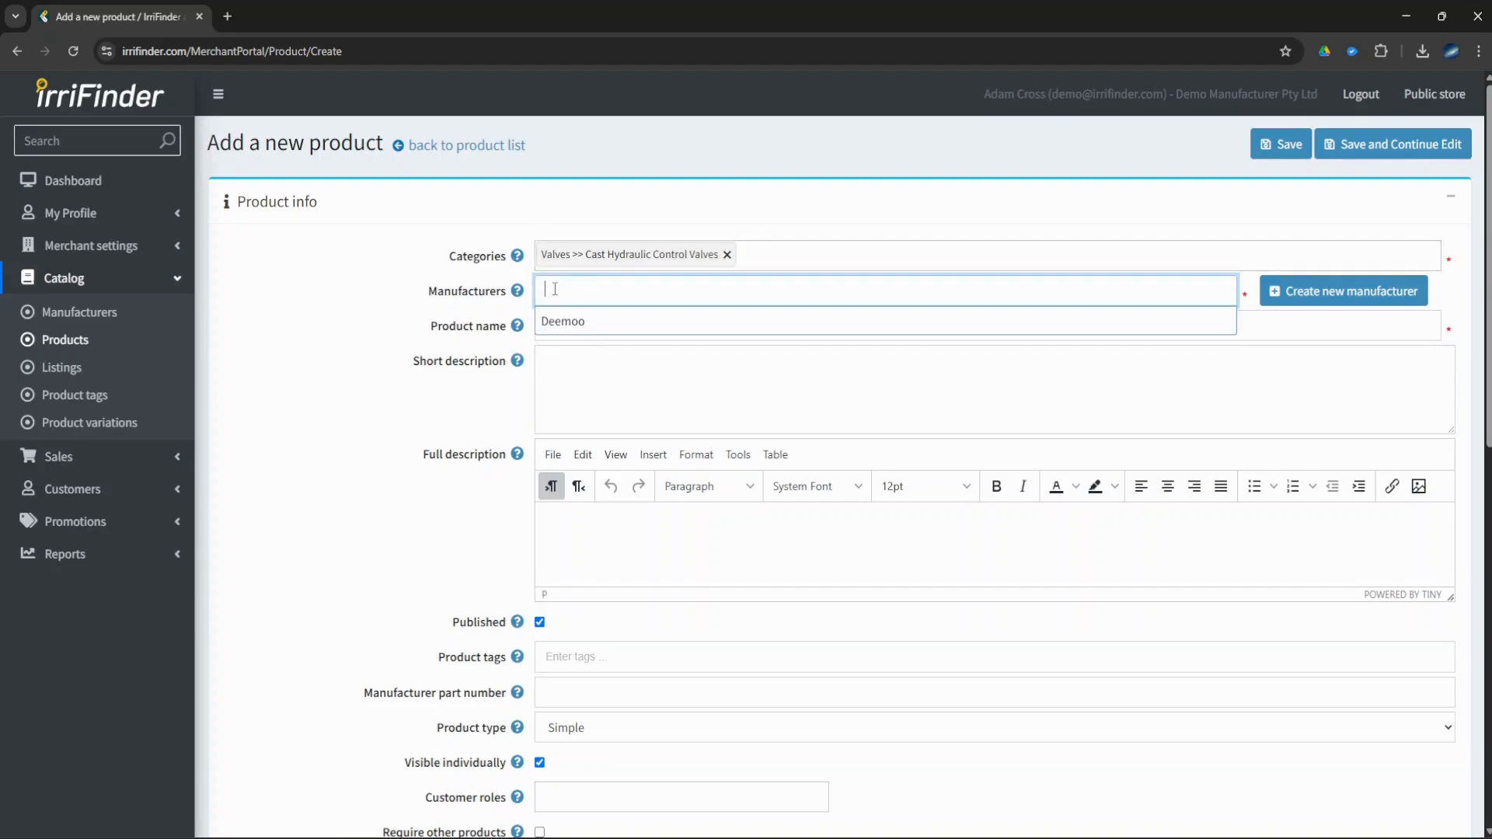
click(590, 323)
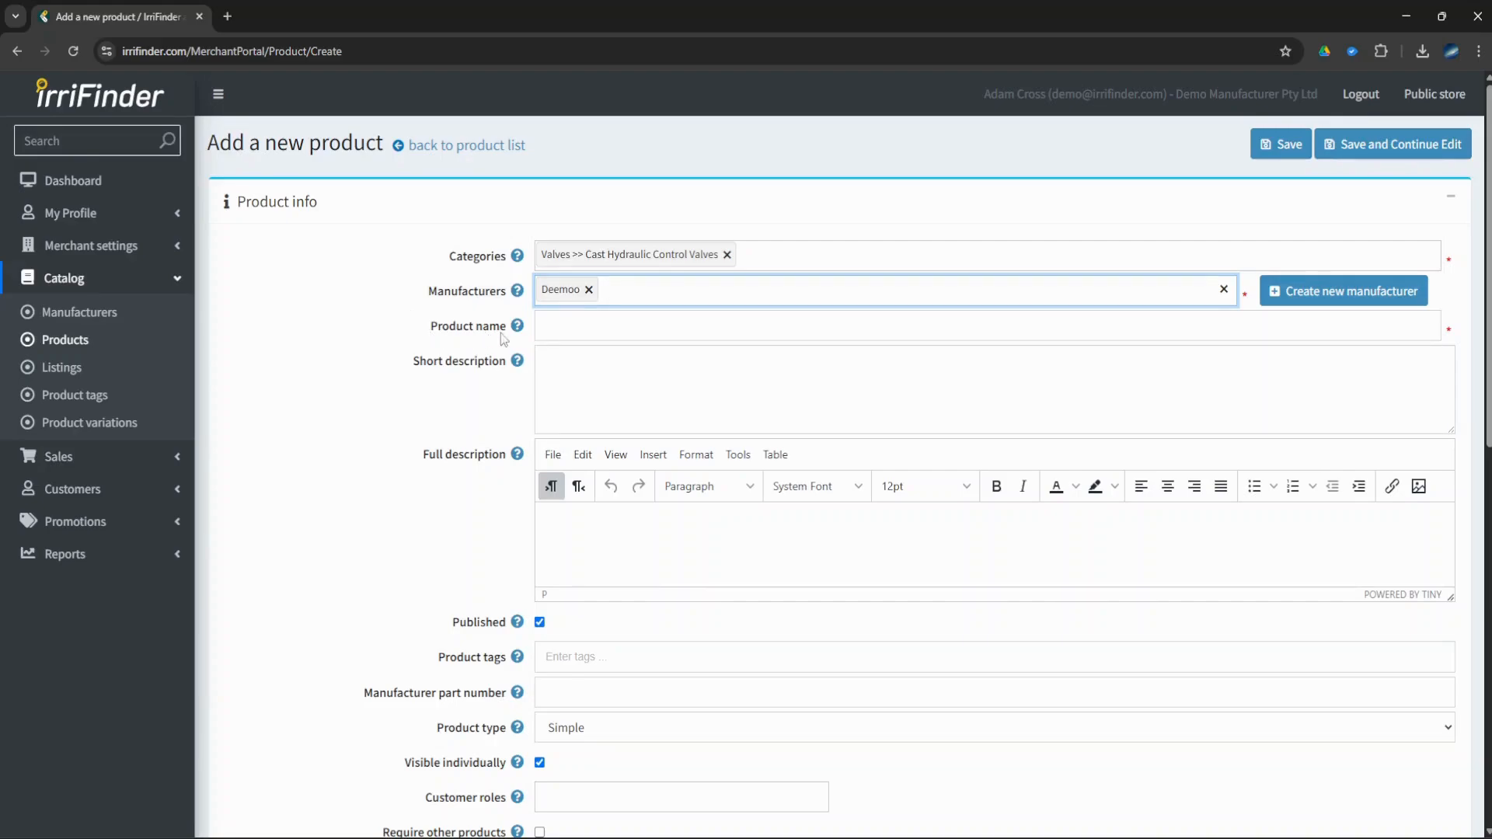
click(566, 328)
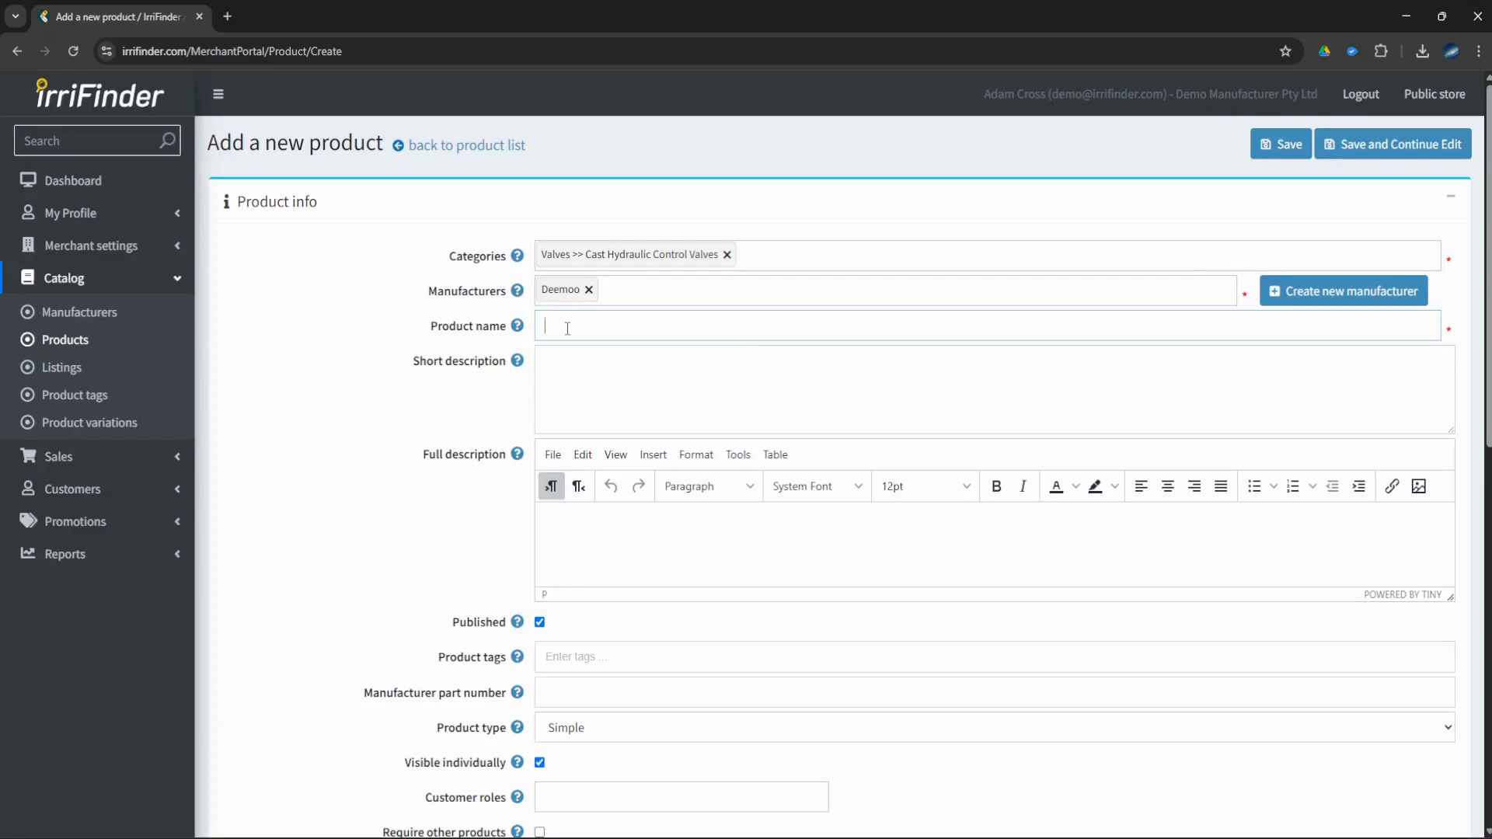
text(Deemoo Hydraulic Control Valve)
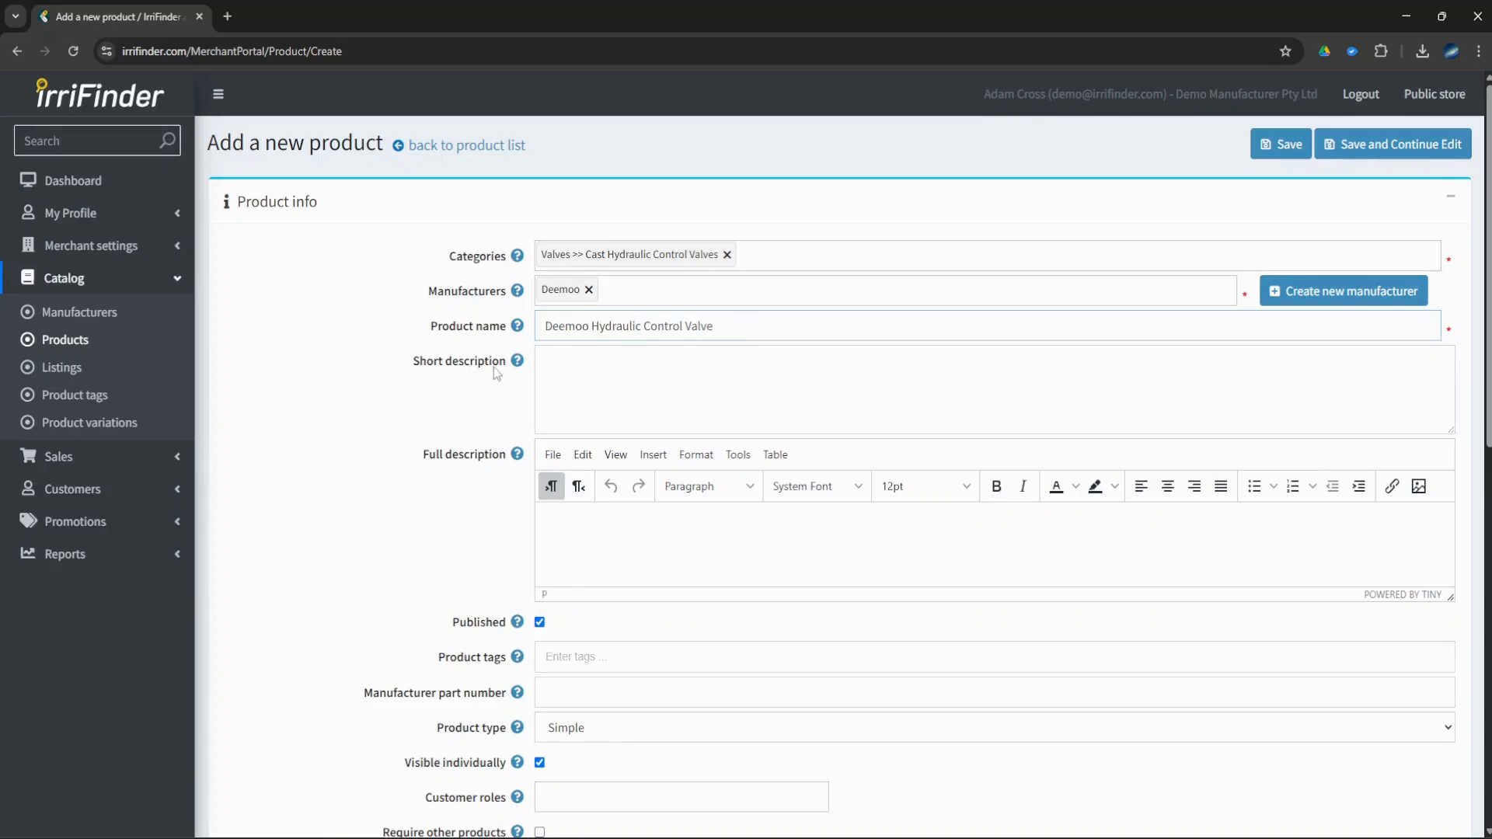
Paste the short description covering the manual hydraulic control valve's connection types, material, coating, temperature and maximum operating pressure, and enlarge its text box
click(613, 369)
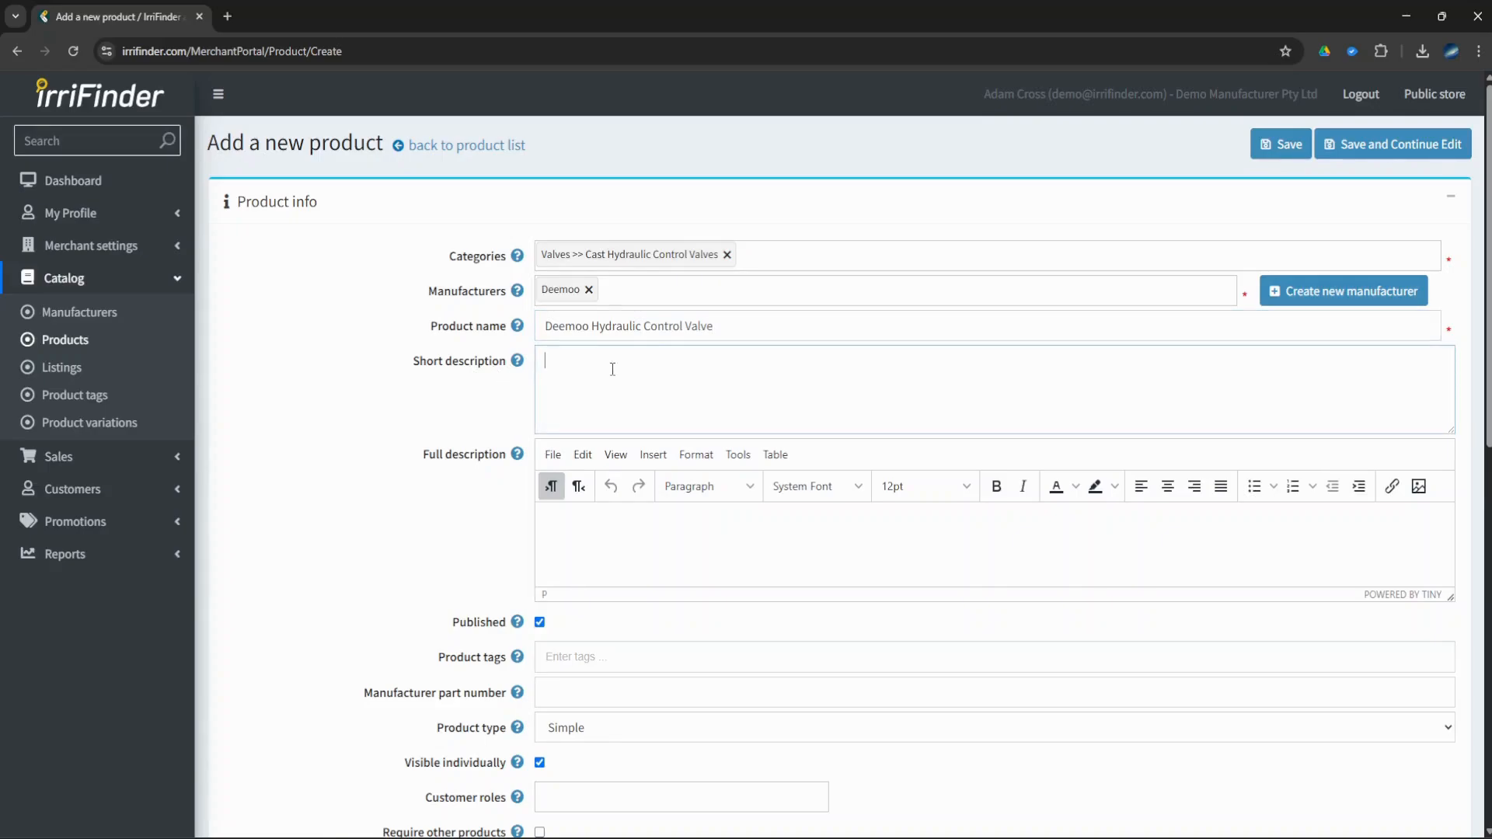
key(ctrl+v)
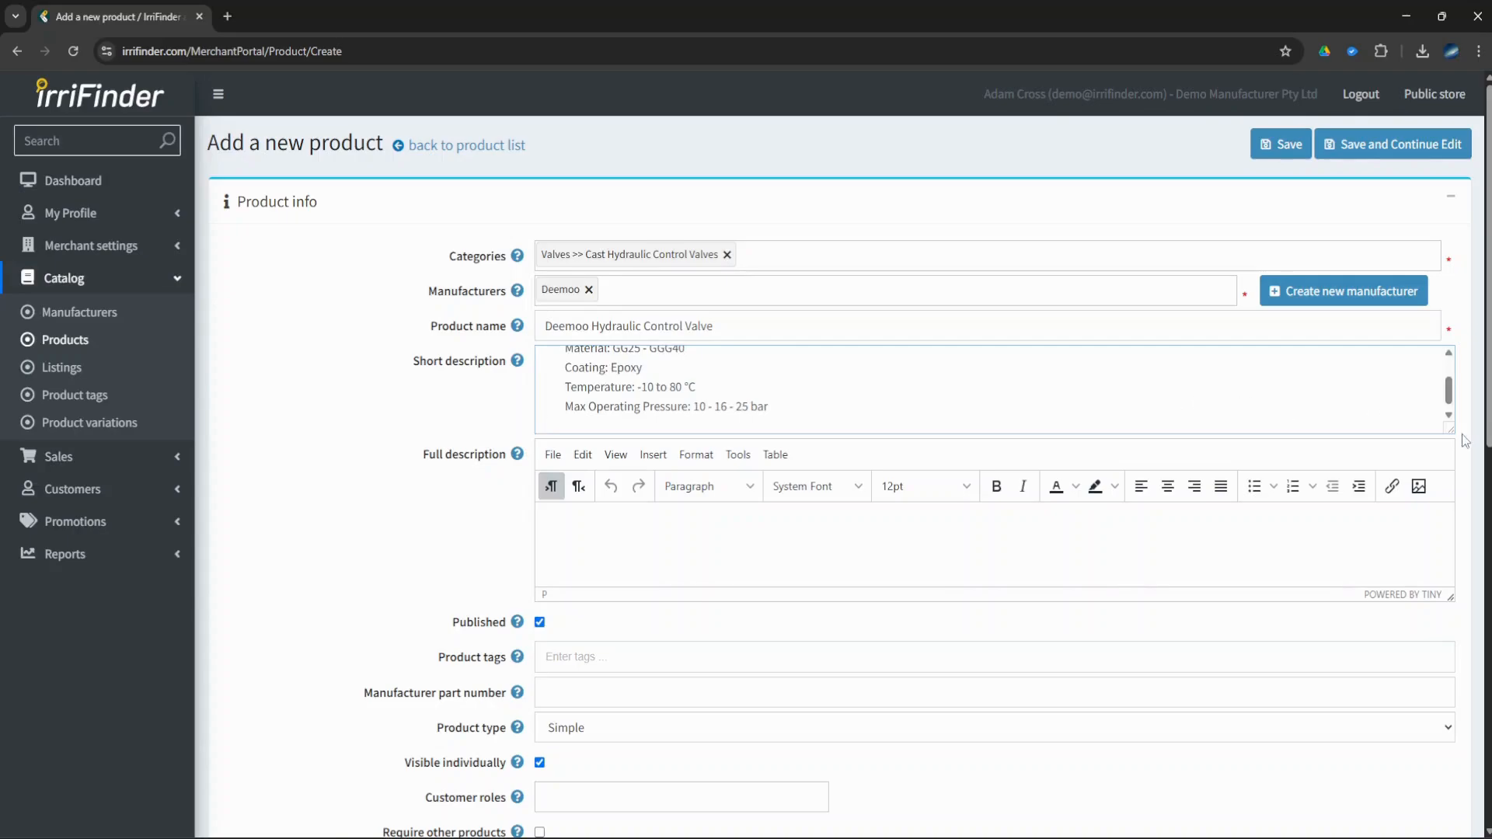
drag(1450, 428, 1449, 499)
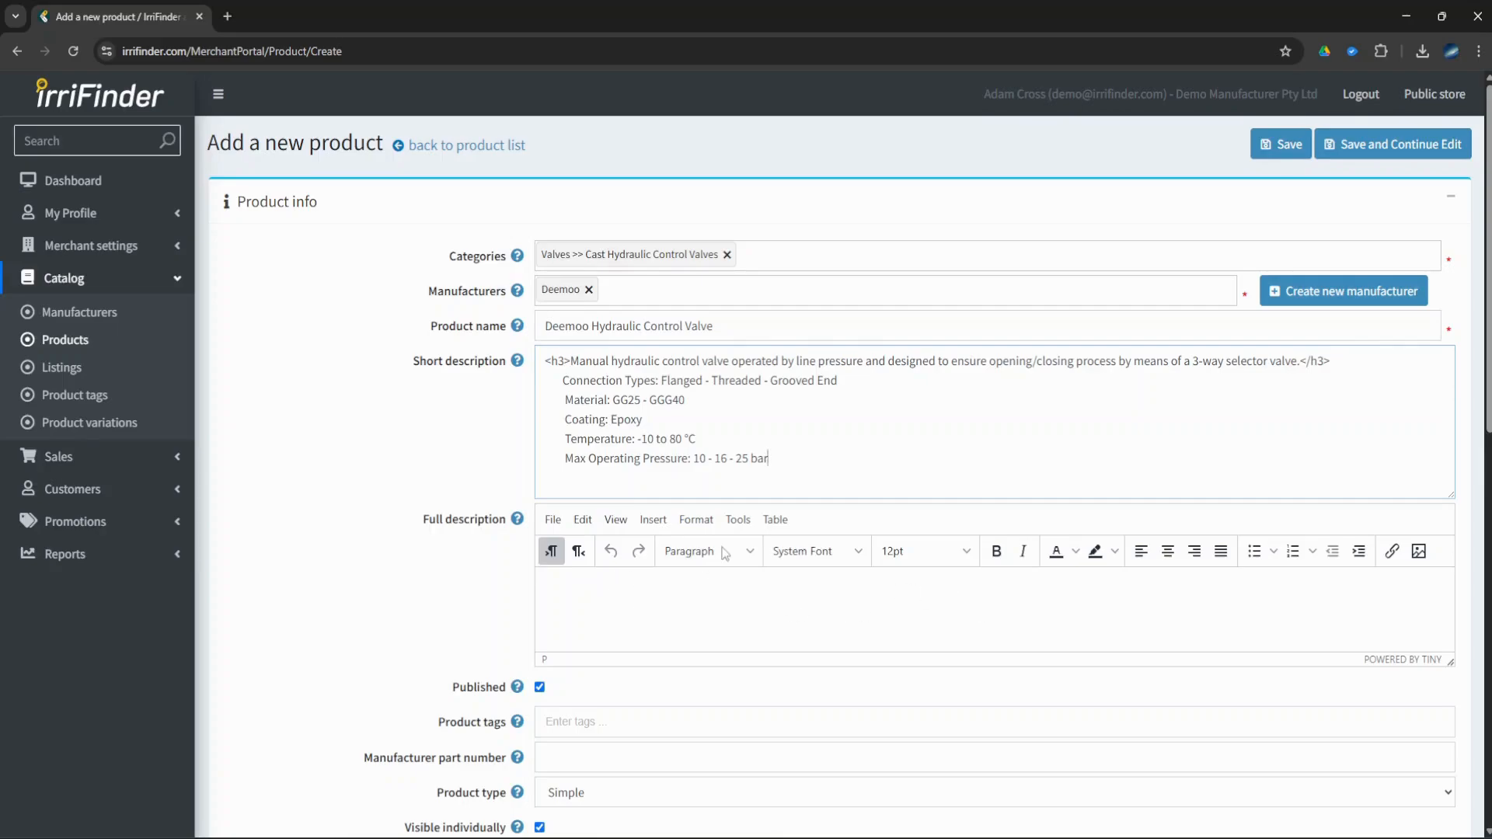
Paste the prepared HTML as the full description's source code, covering the valve's applications, features, components and sample application, and save it
click(736, 528)
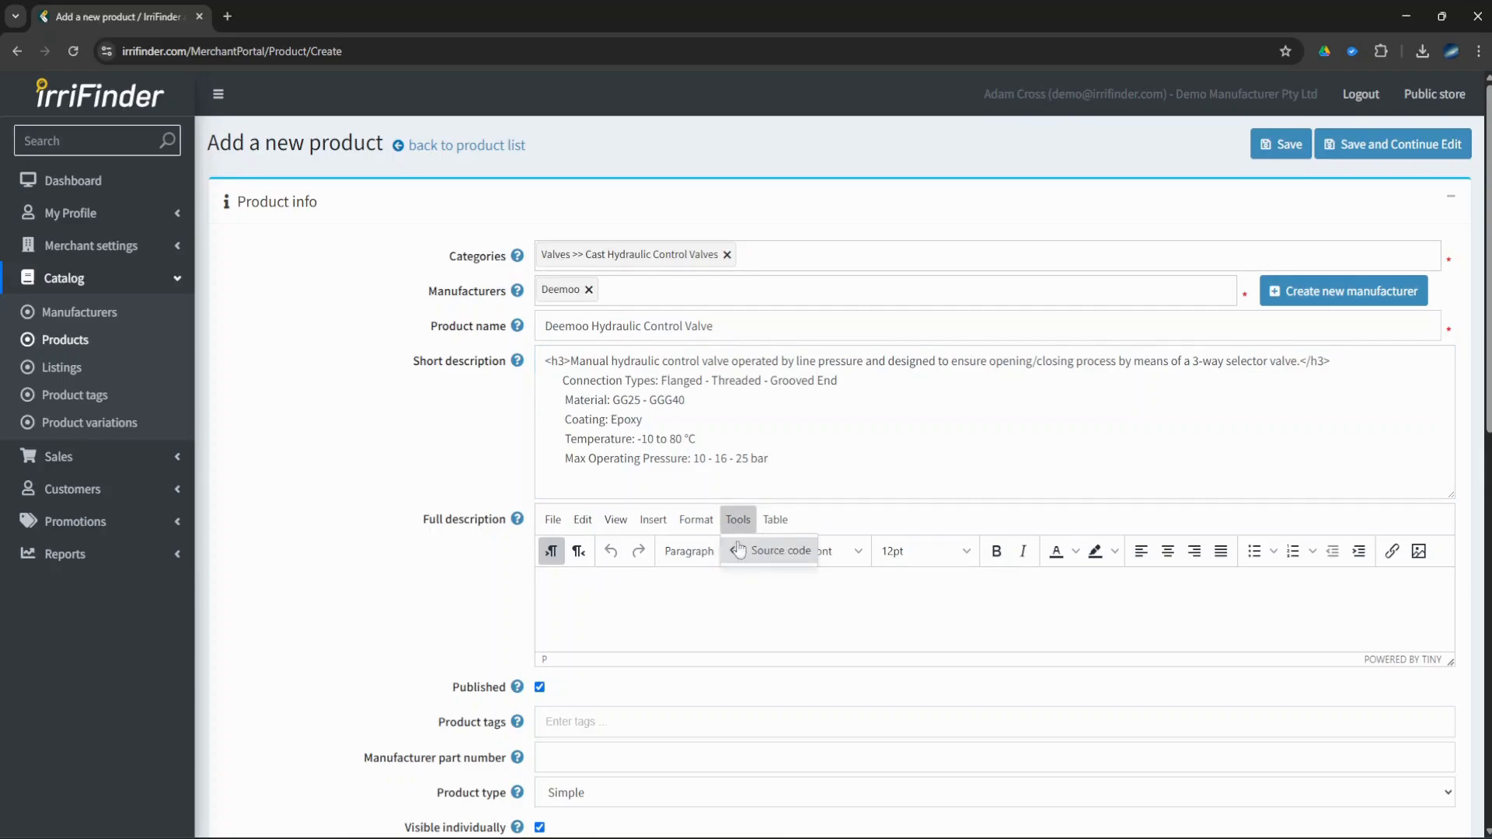
click(745, 557)
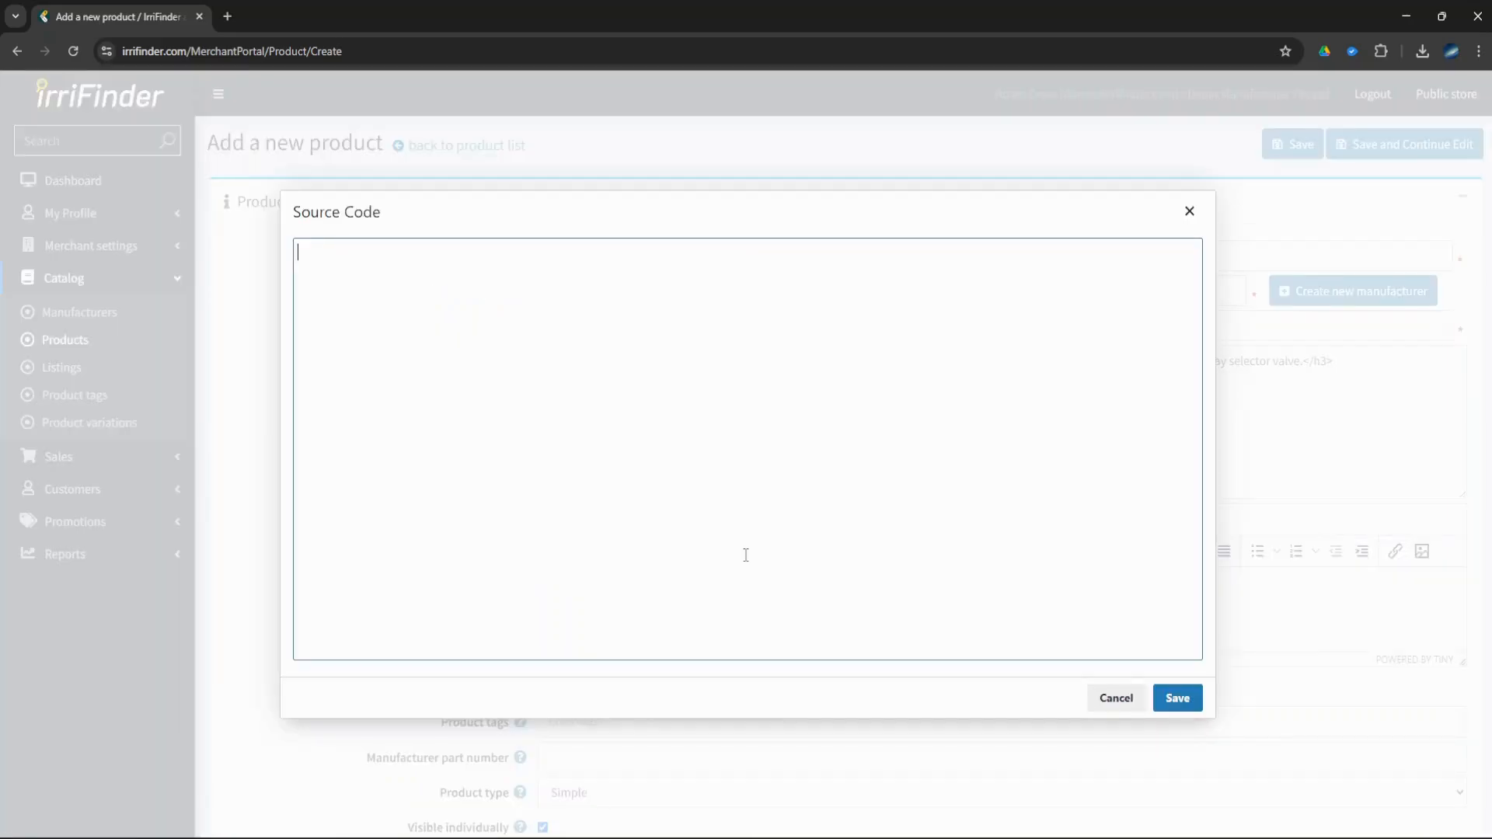
key(ctrl+v)
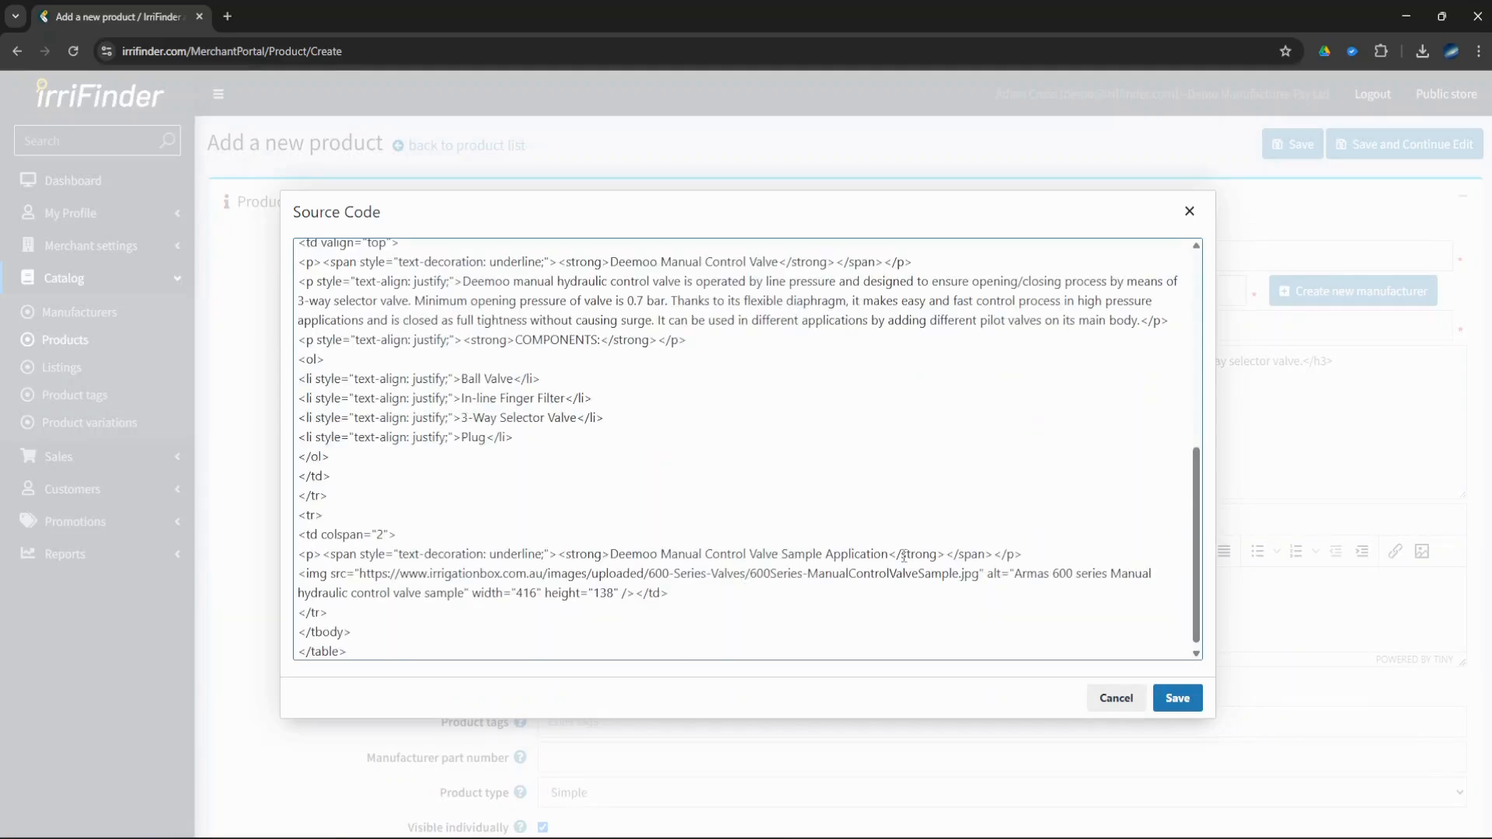
click(1187, 702)
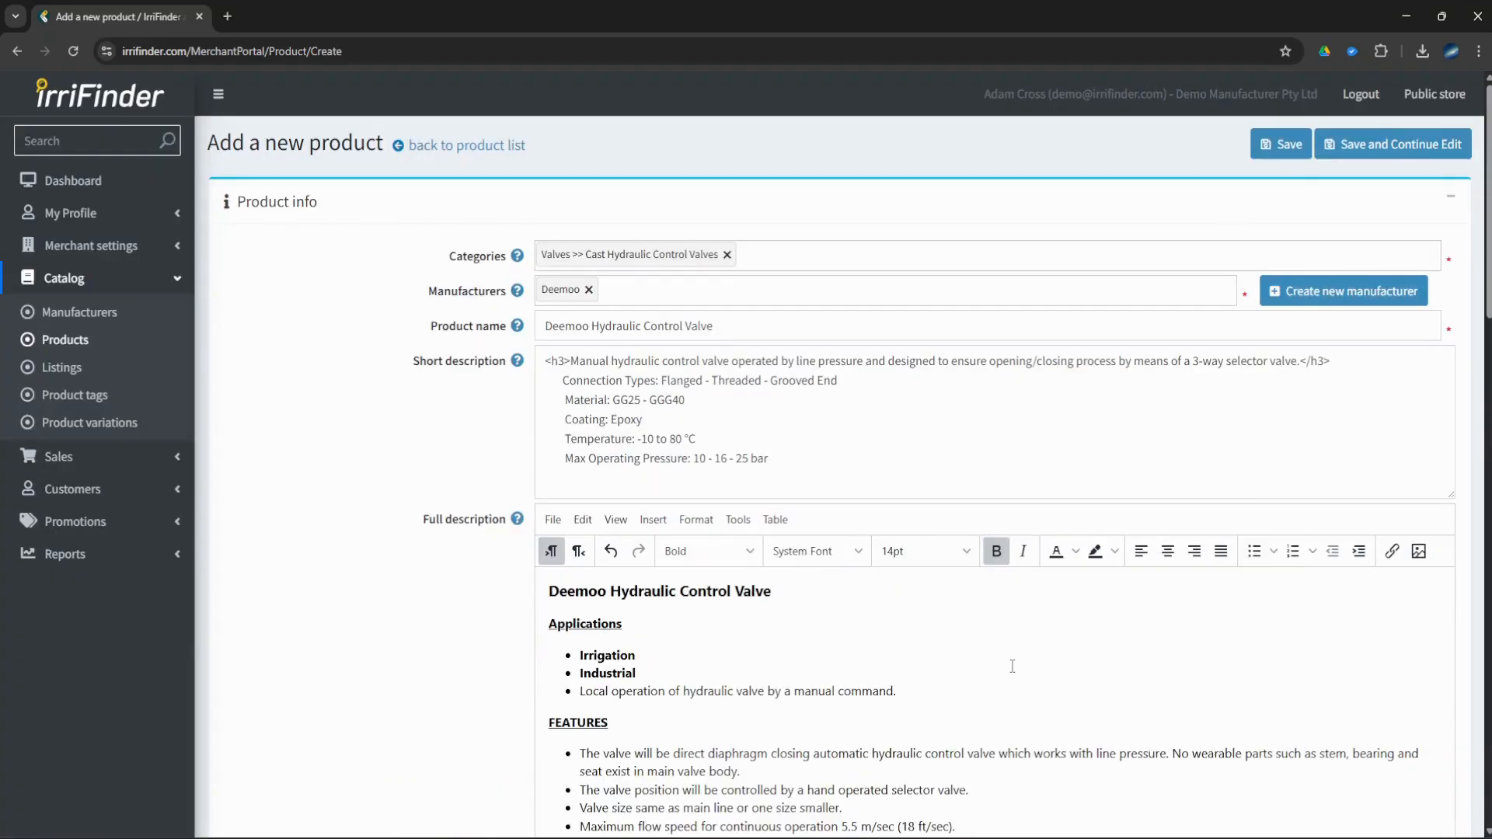
Keep the product published and set its product type to Variable Product
scroll(1012, 666, down, 8)
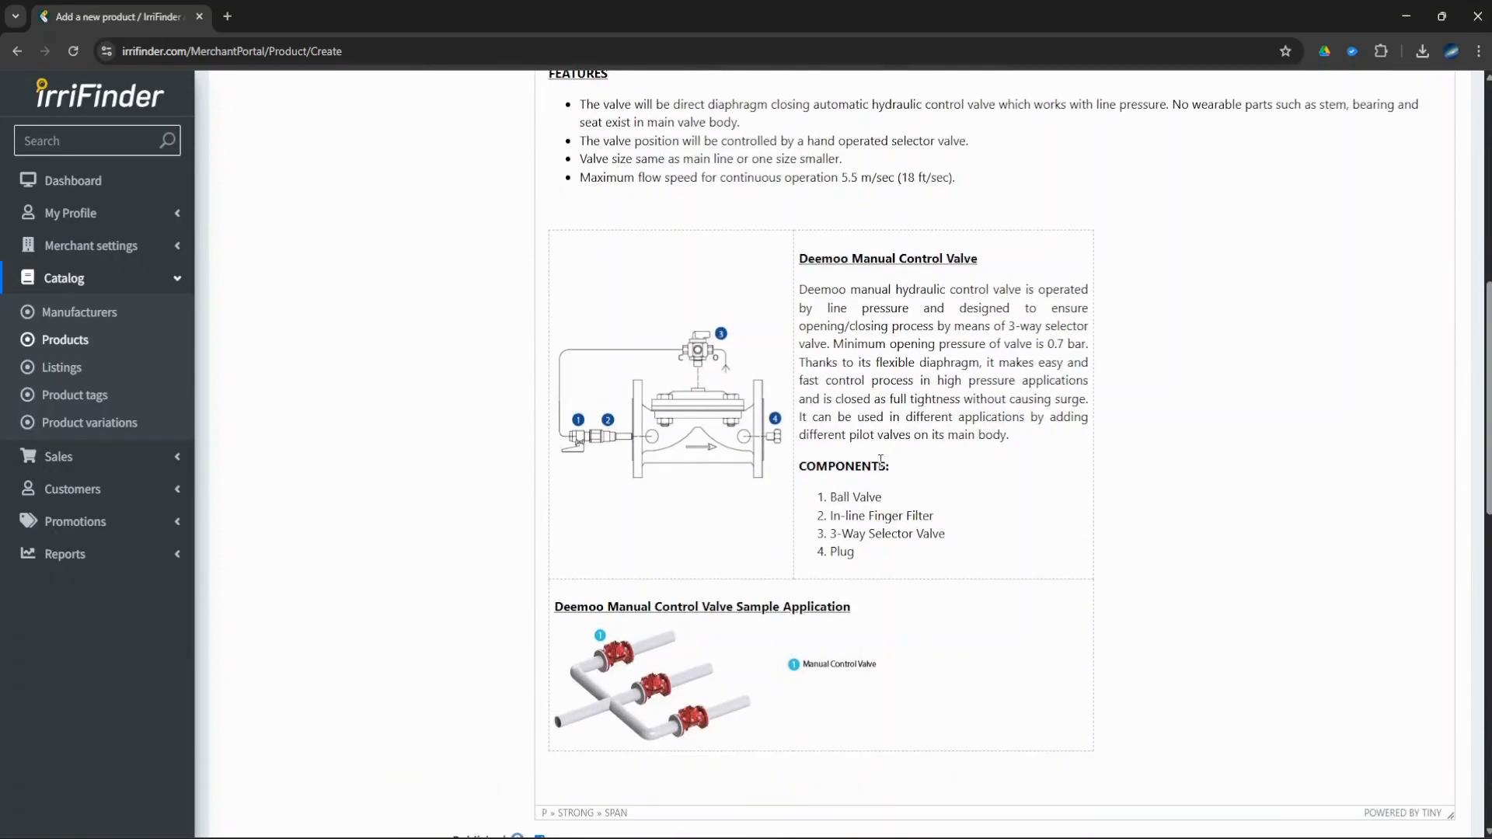
scroll(880, 461, down, 3)
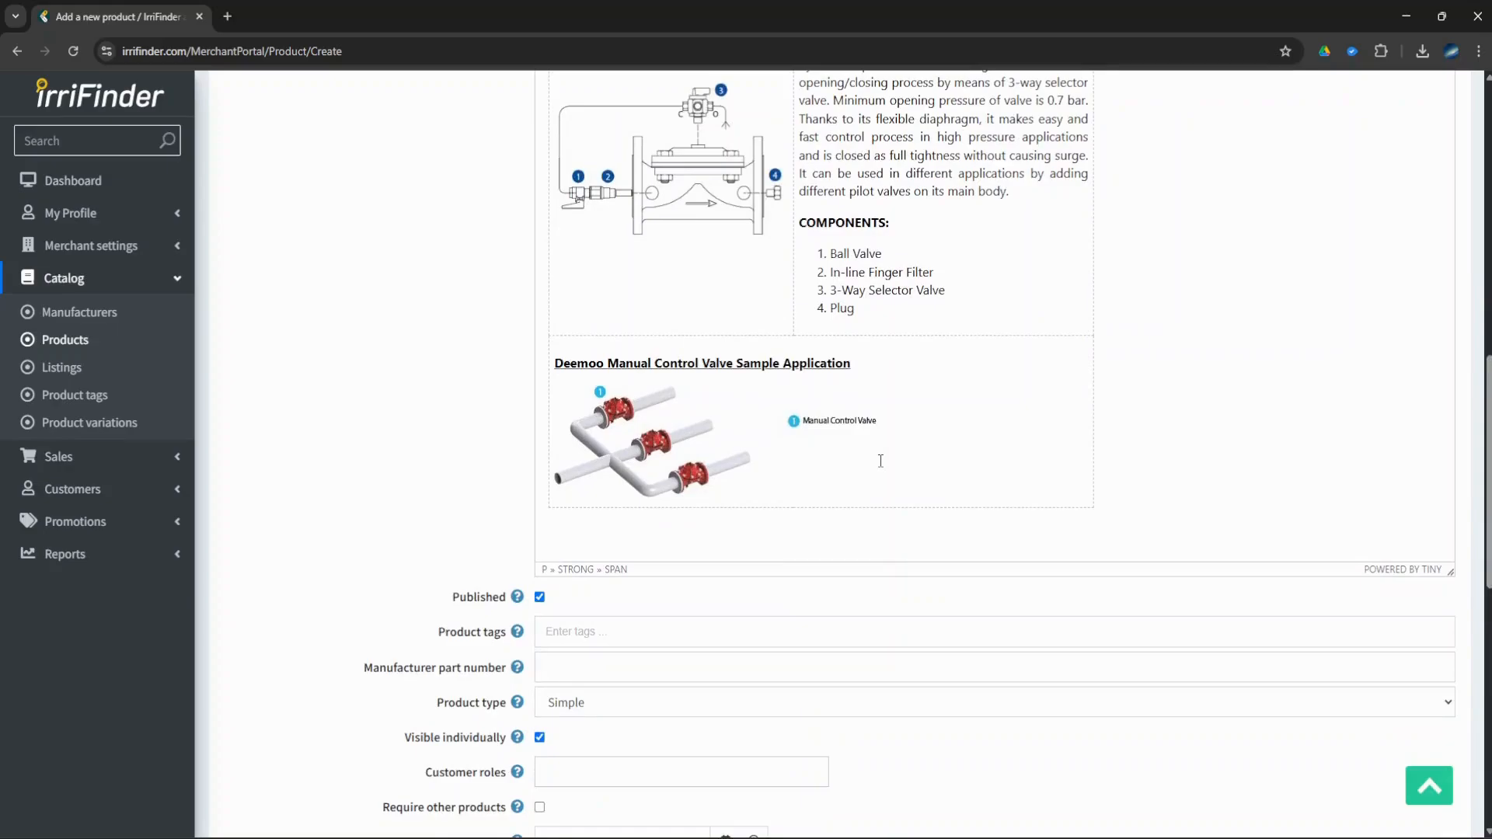
scroll(880, 461, down, 2)
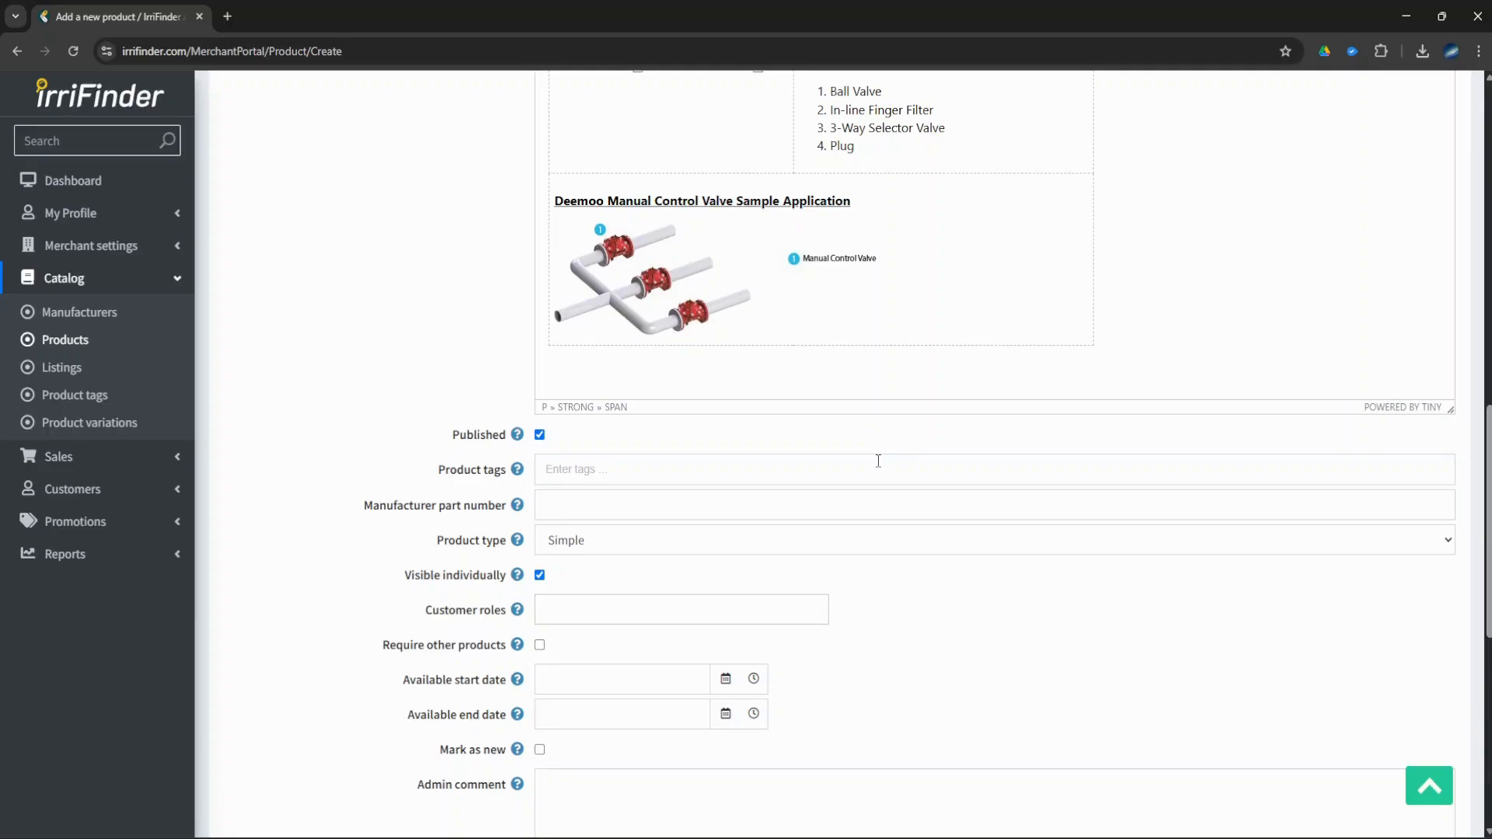
click(541, 436)
click(541, 437)
click(585, 542)
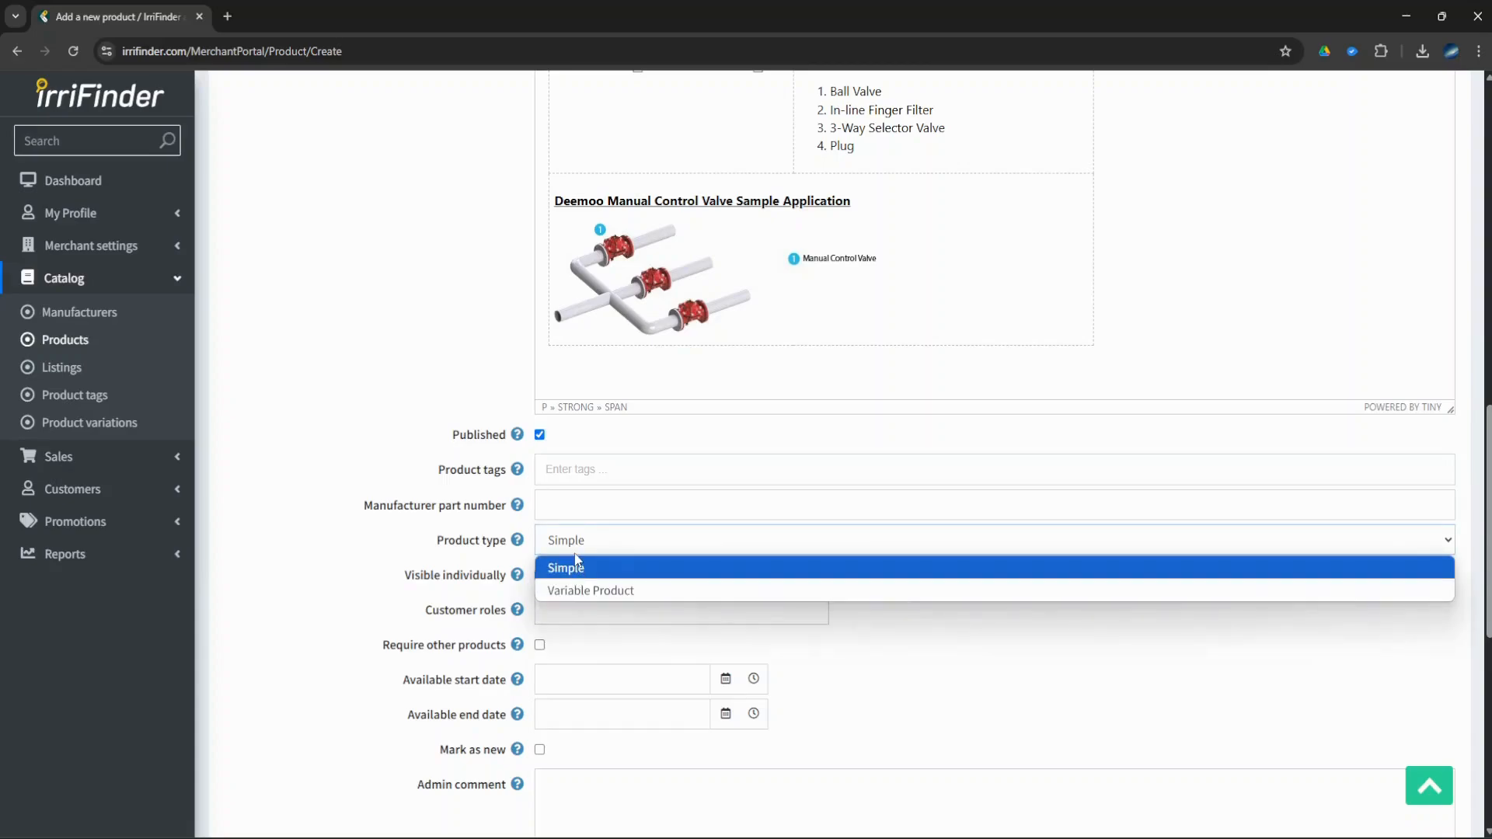
click(592, 592)
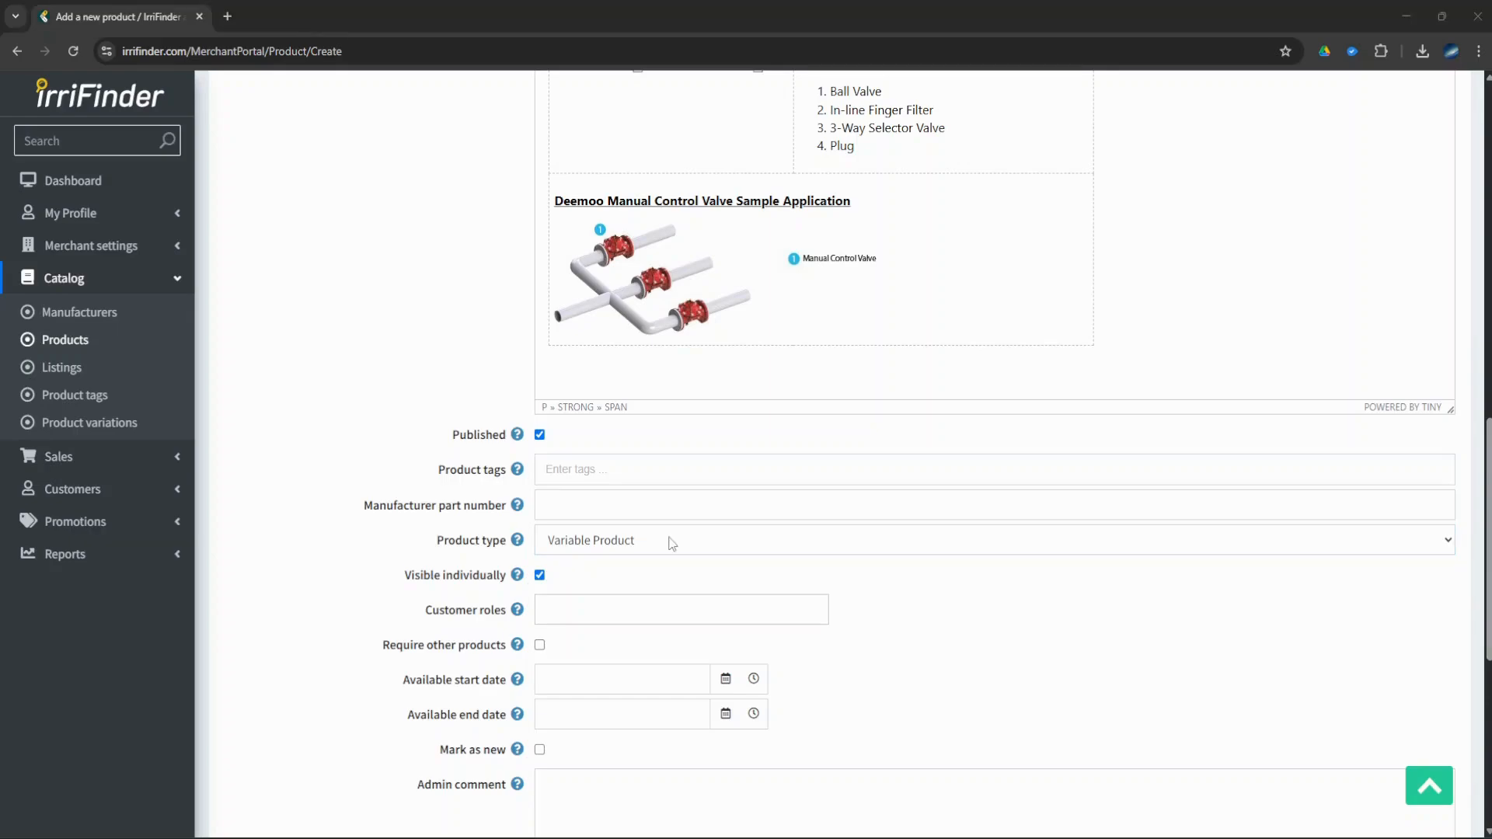
click(540, 576)
click(540, 576)
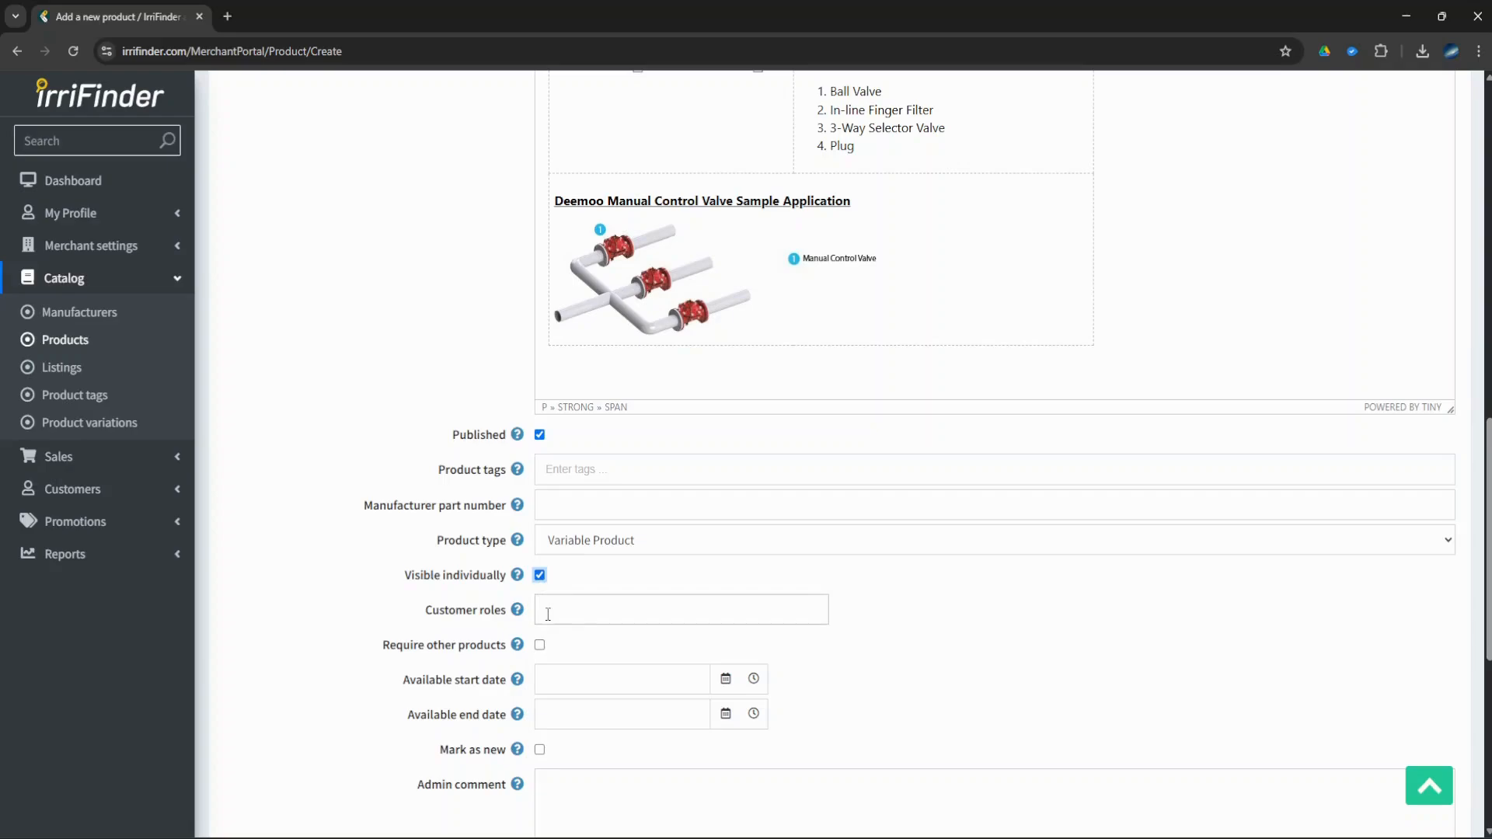
click(547, 614)
click(558, 718)
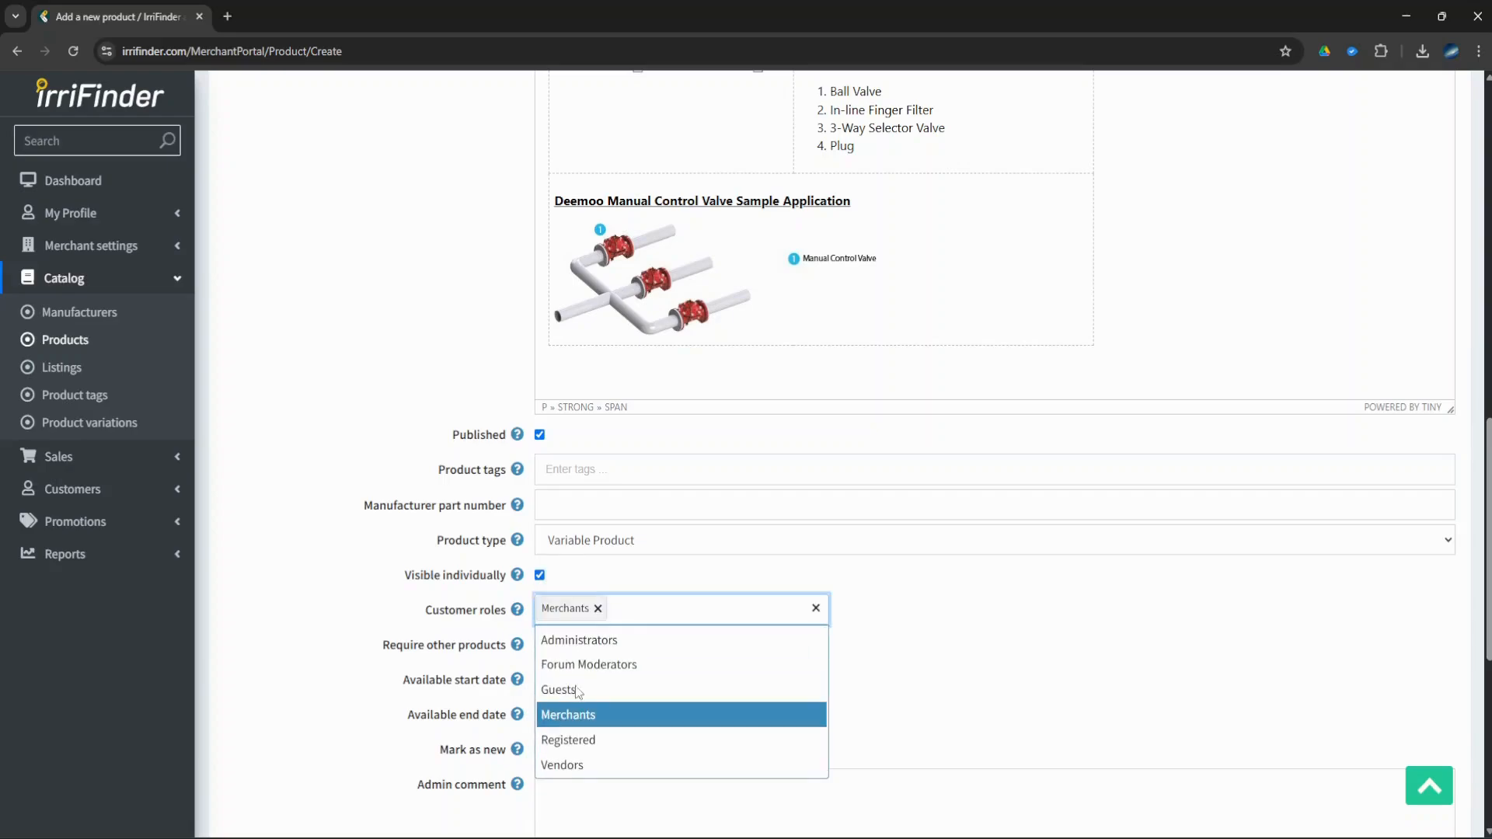
click(389, 620)
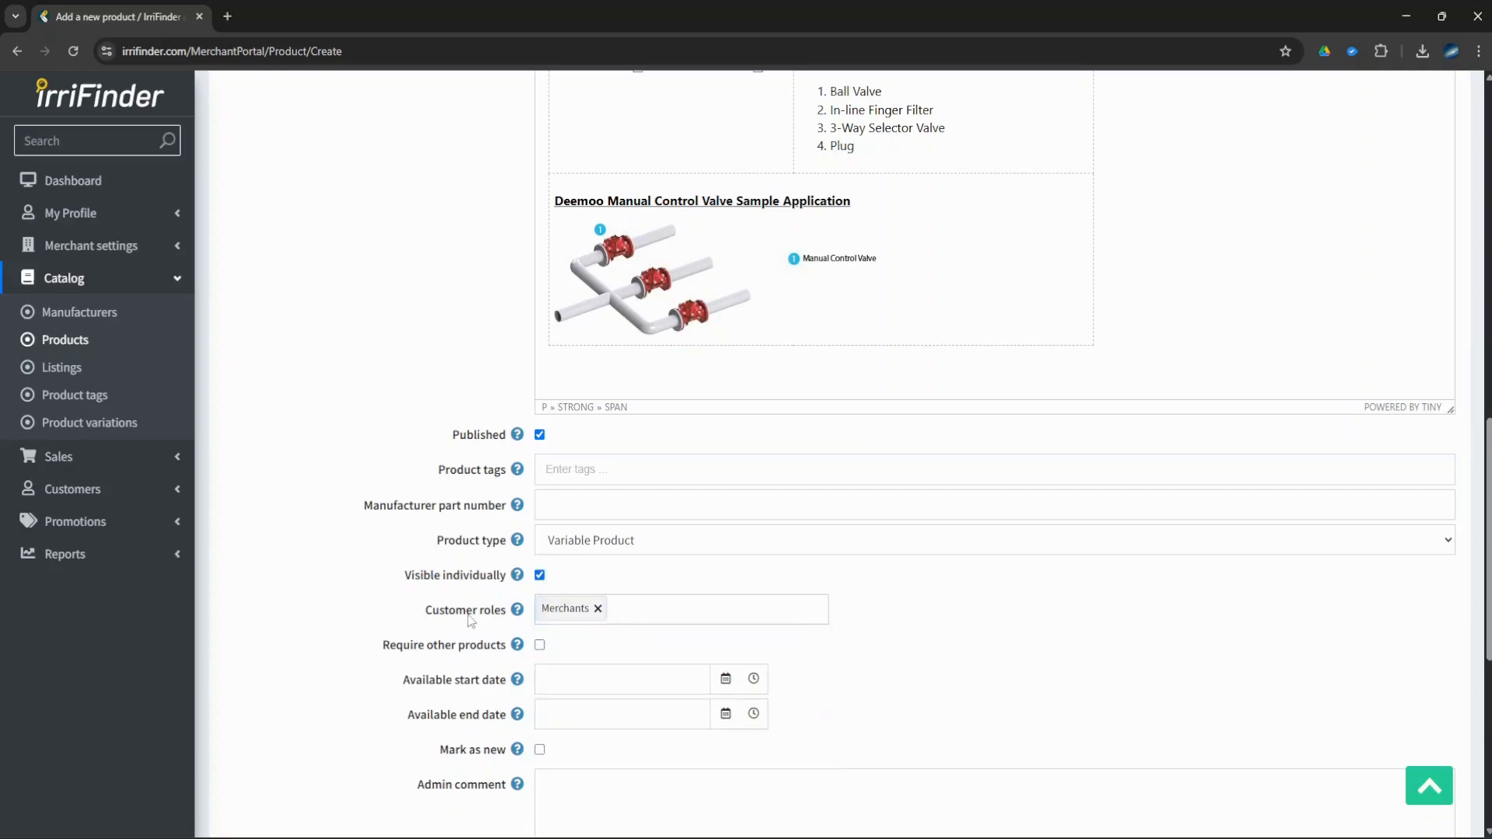
click(598, 608)
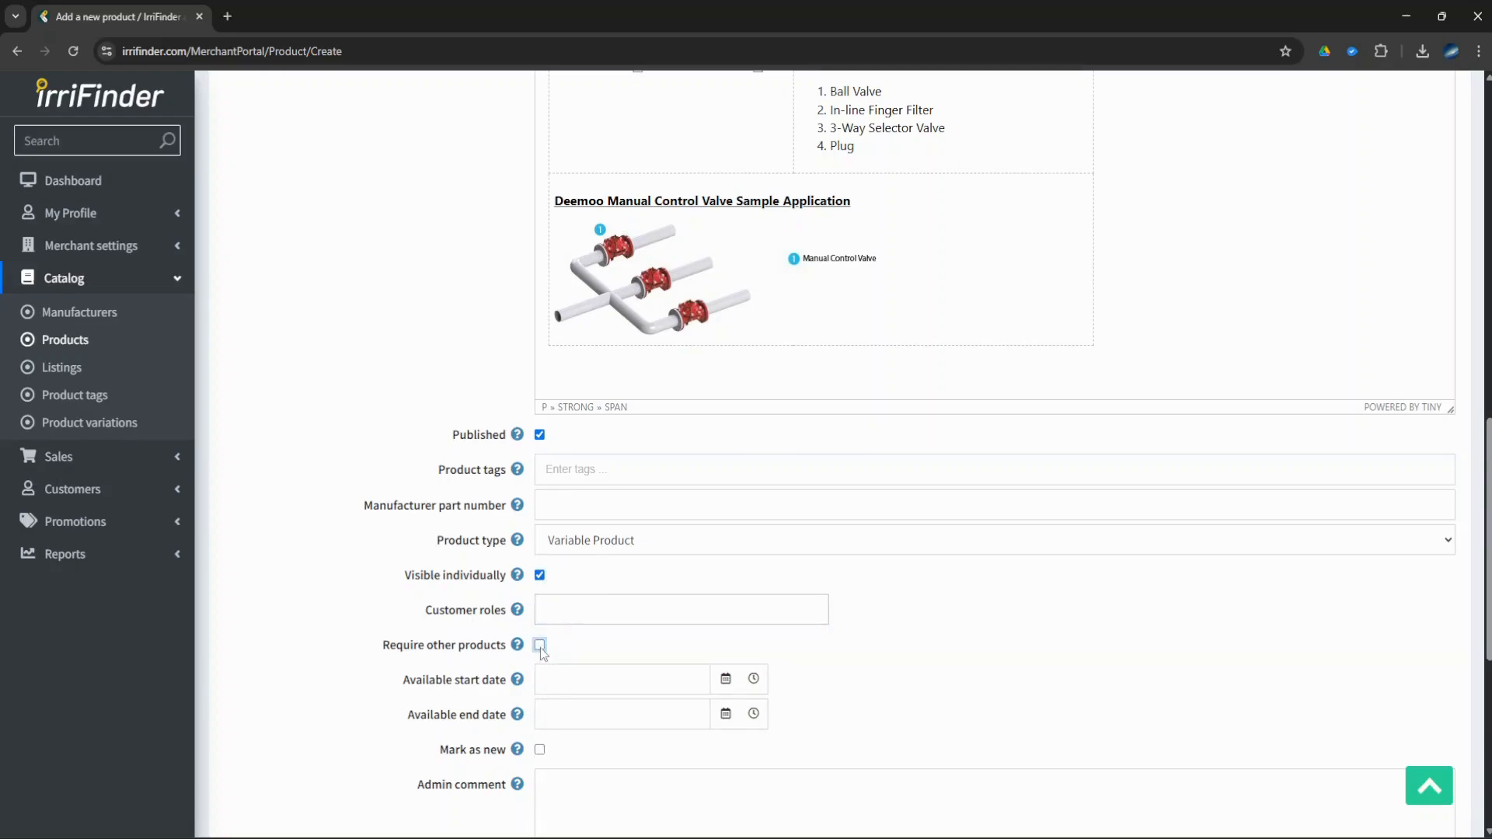
click(540, 646)
click(540, 647)
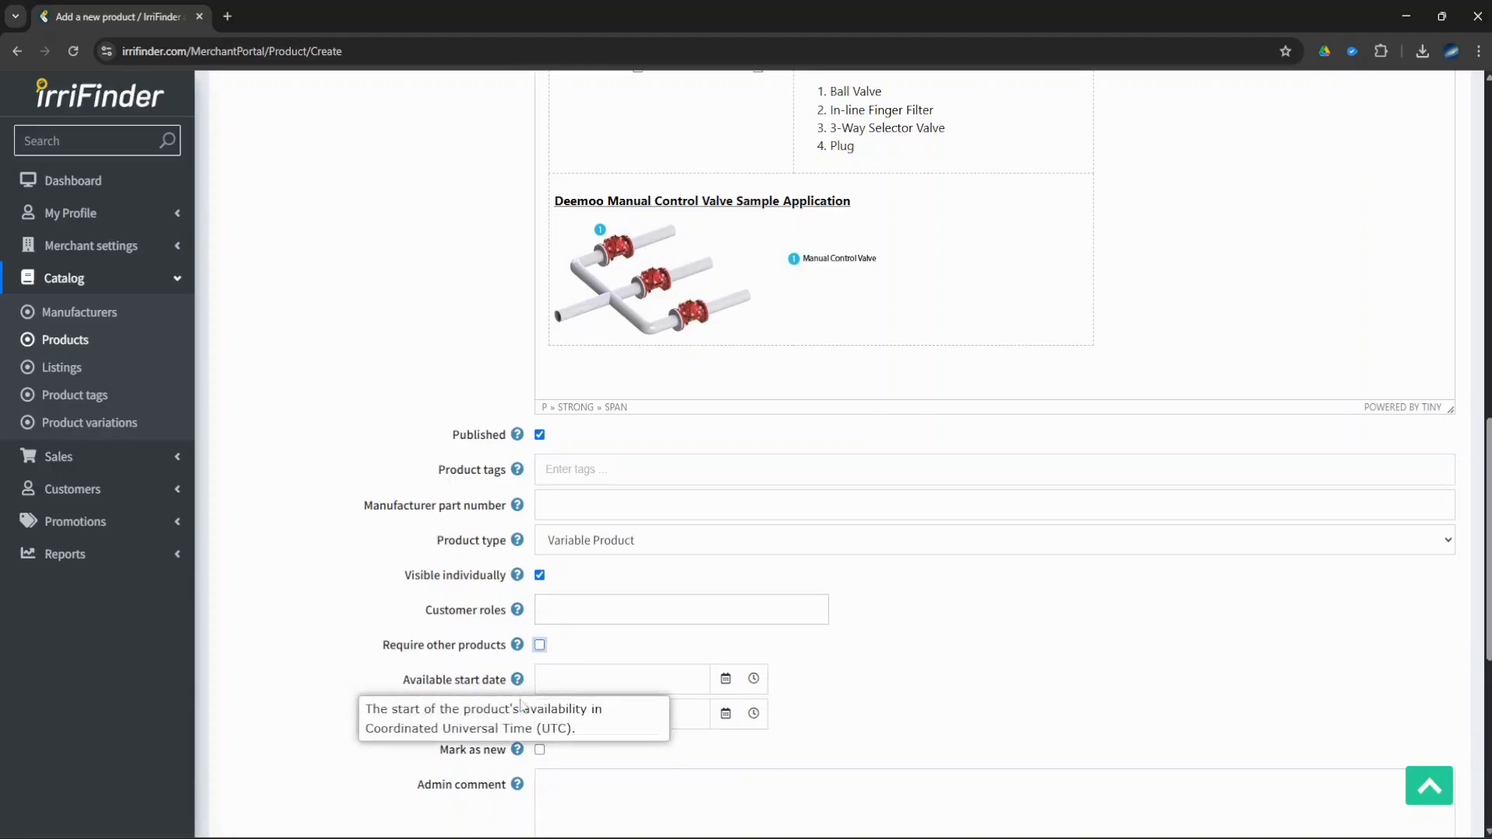
click(540, 751)
click(540, 751)
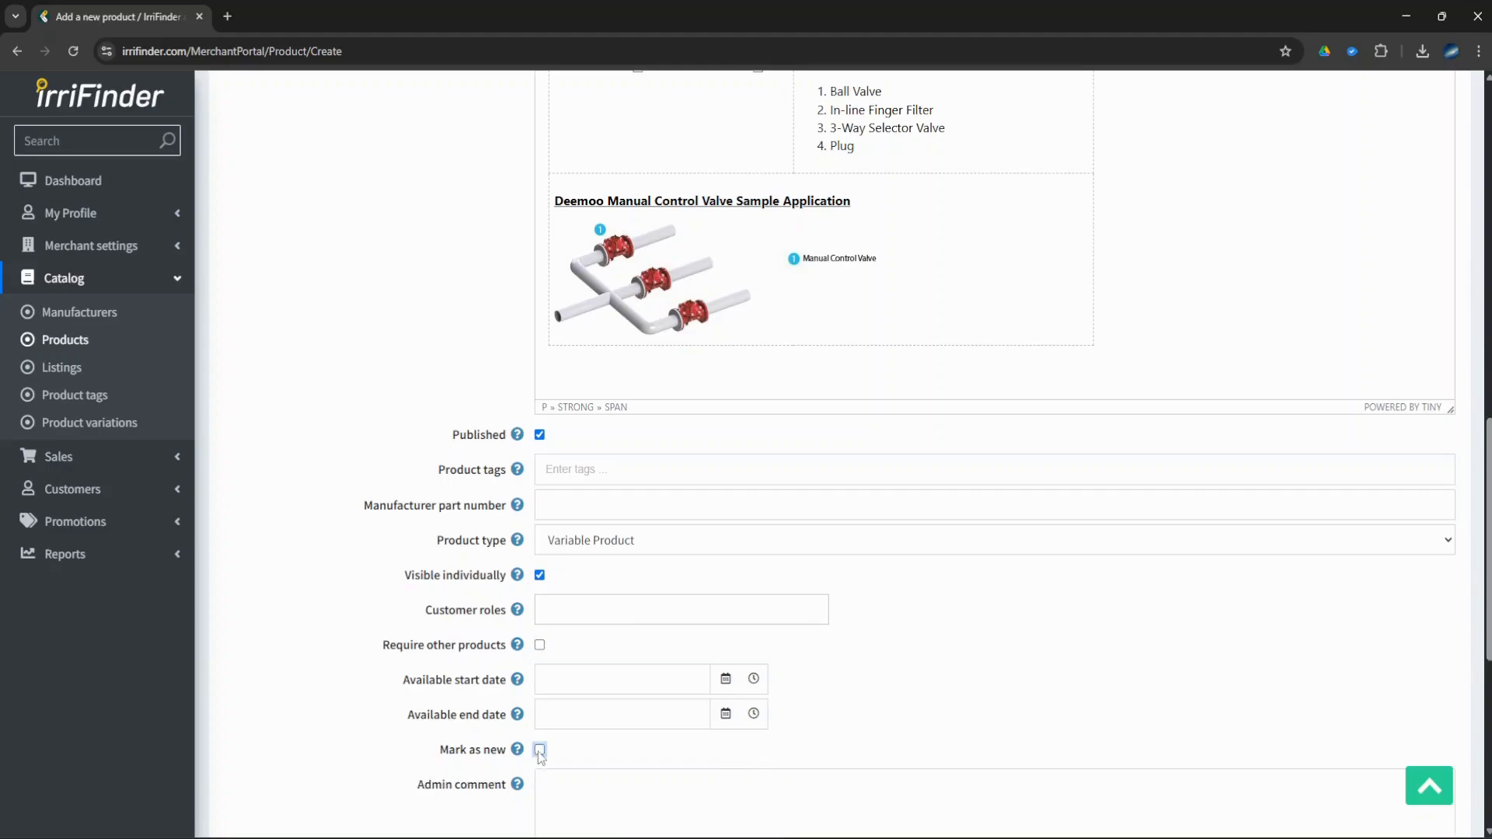
Save the new product and continue editing it
scroll(543, 751, down, 2)
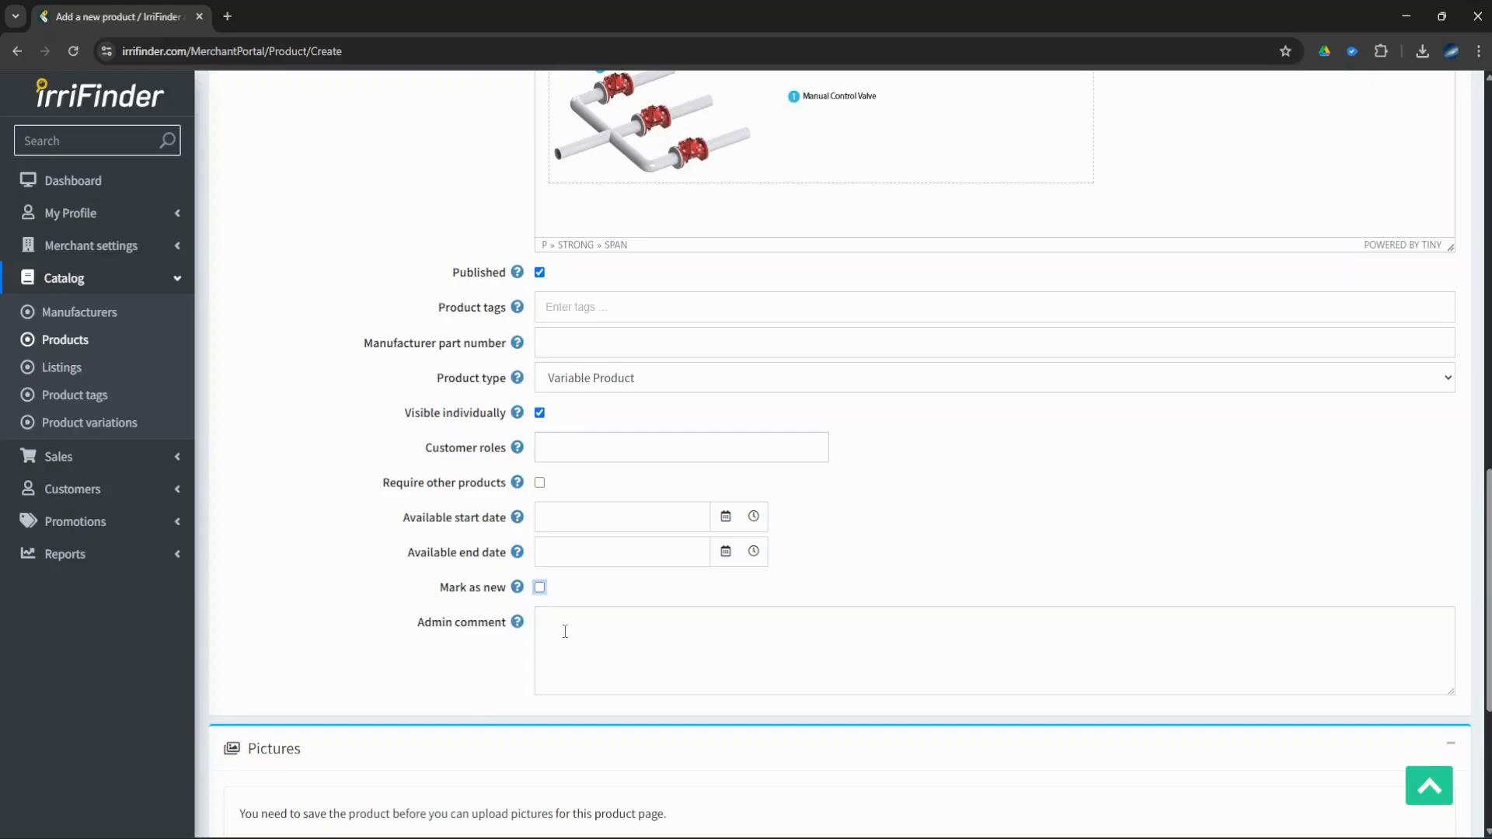
scroll(565, 631, up, 8)
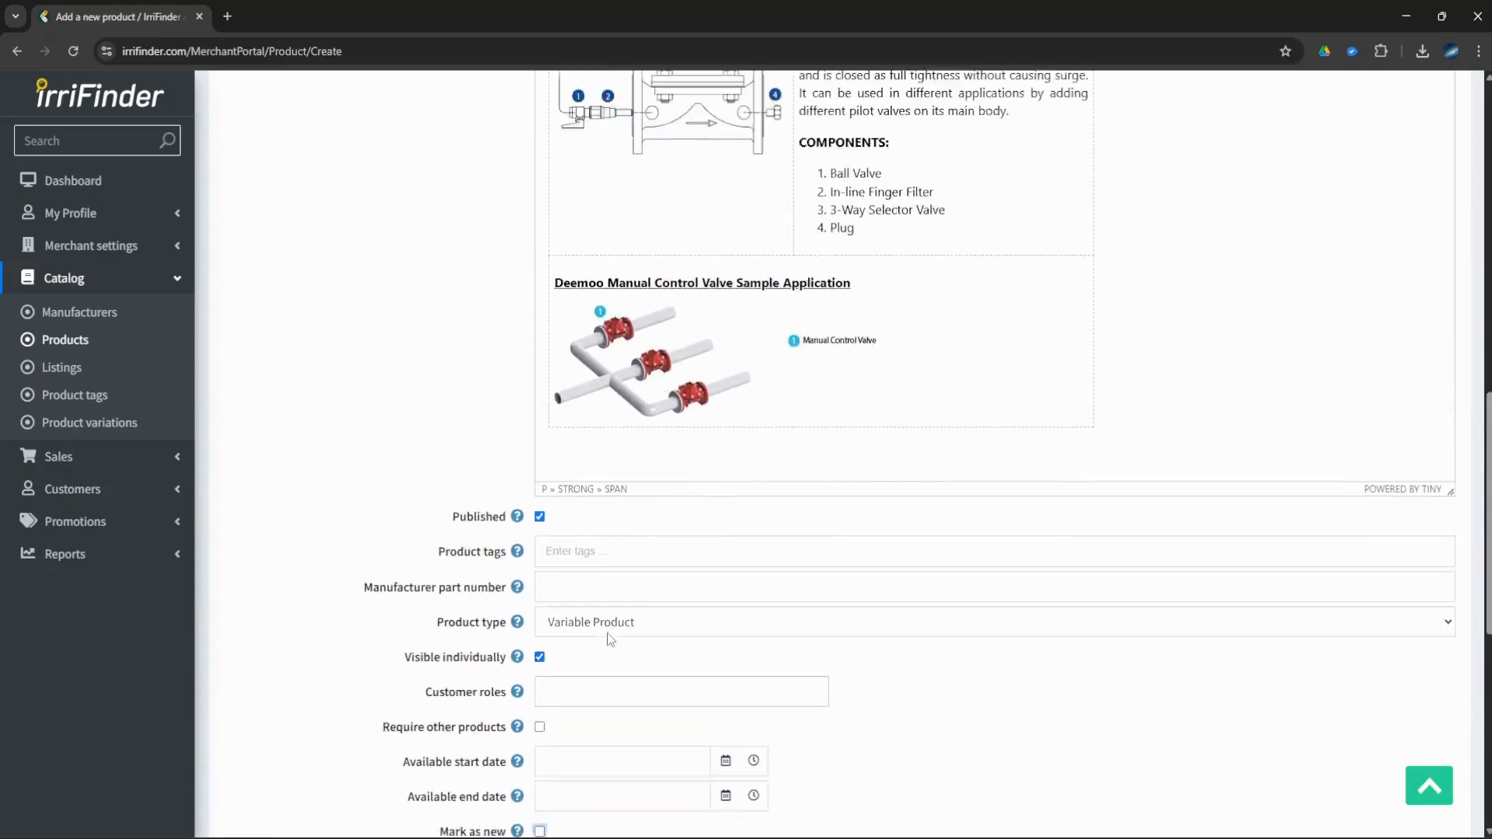
scroll(614, 641, up, 7)
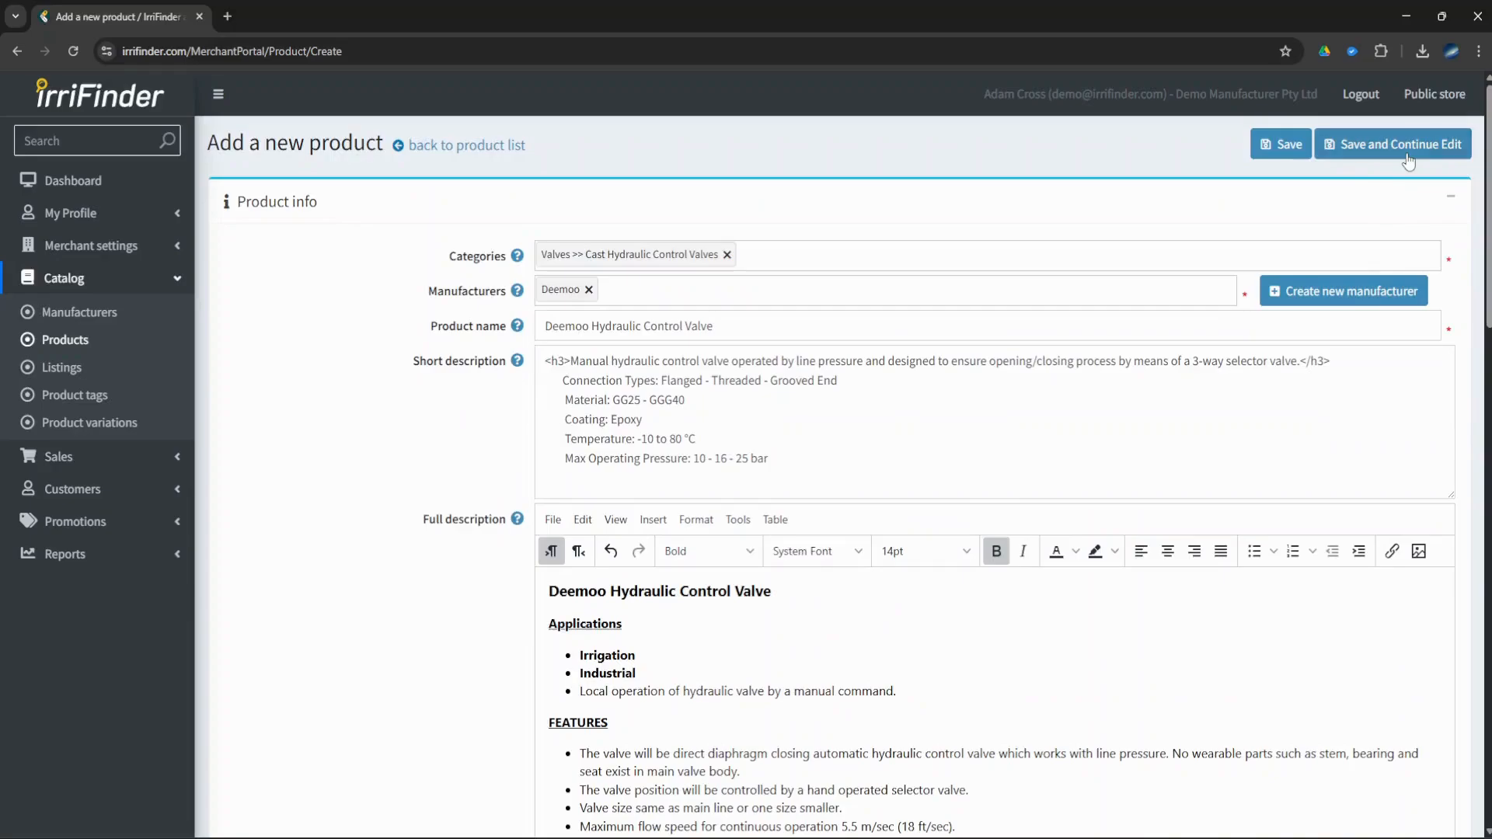
click(1411, 155)
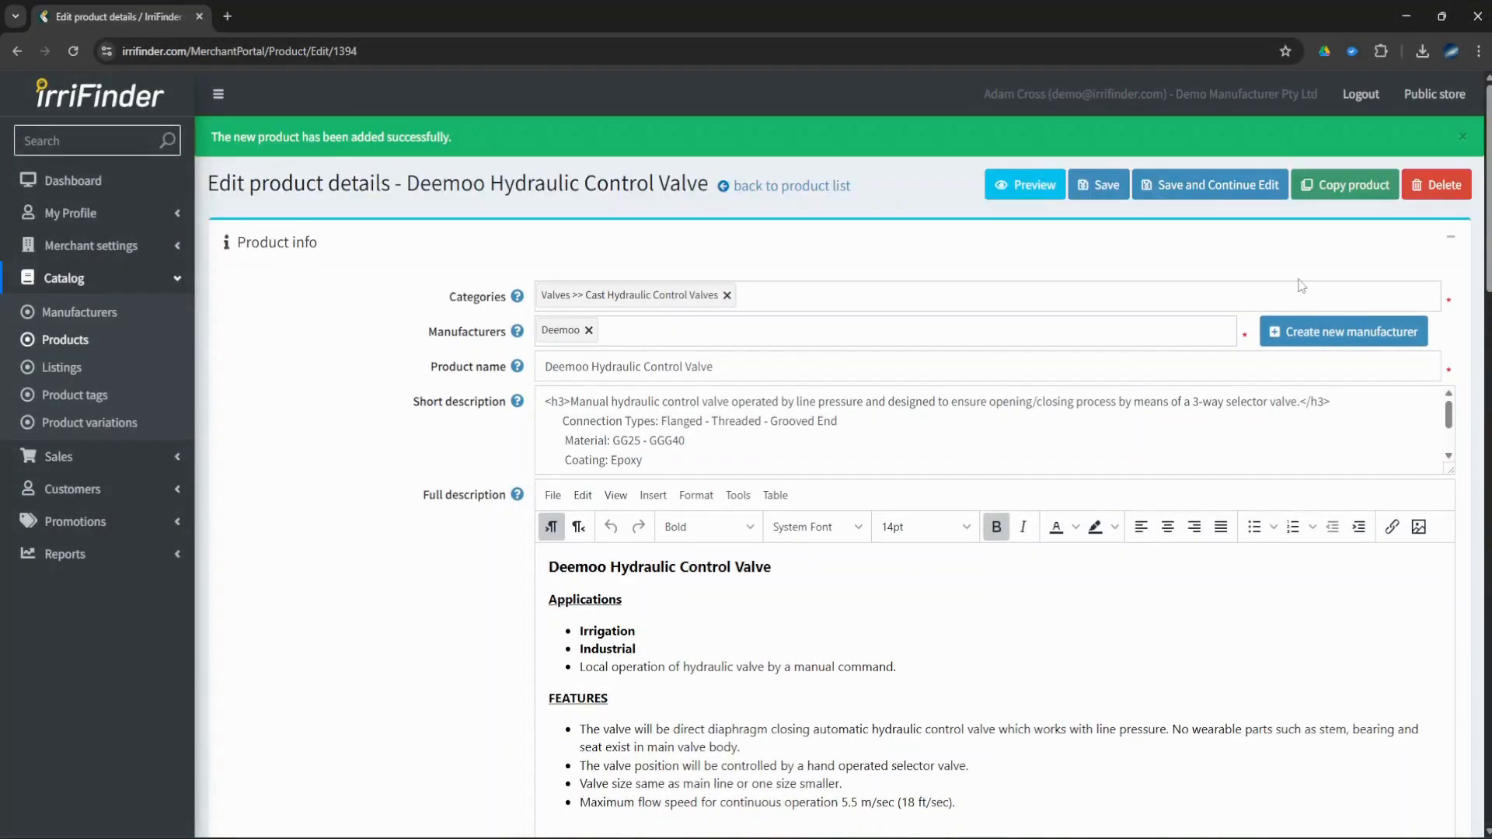
Add the picture RCRemoteControlValve.jpg to the product with "Deemoo Hydraulic Control Valve" as alt text and title, and display order 1
scroll(1301, 286, down, 10)
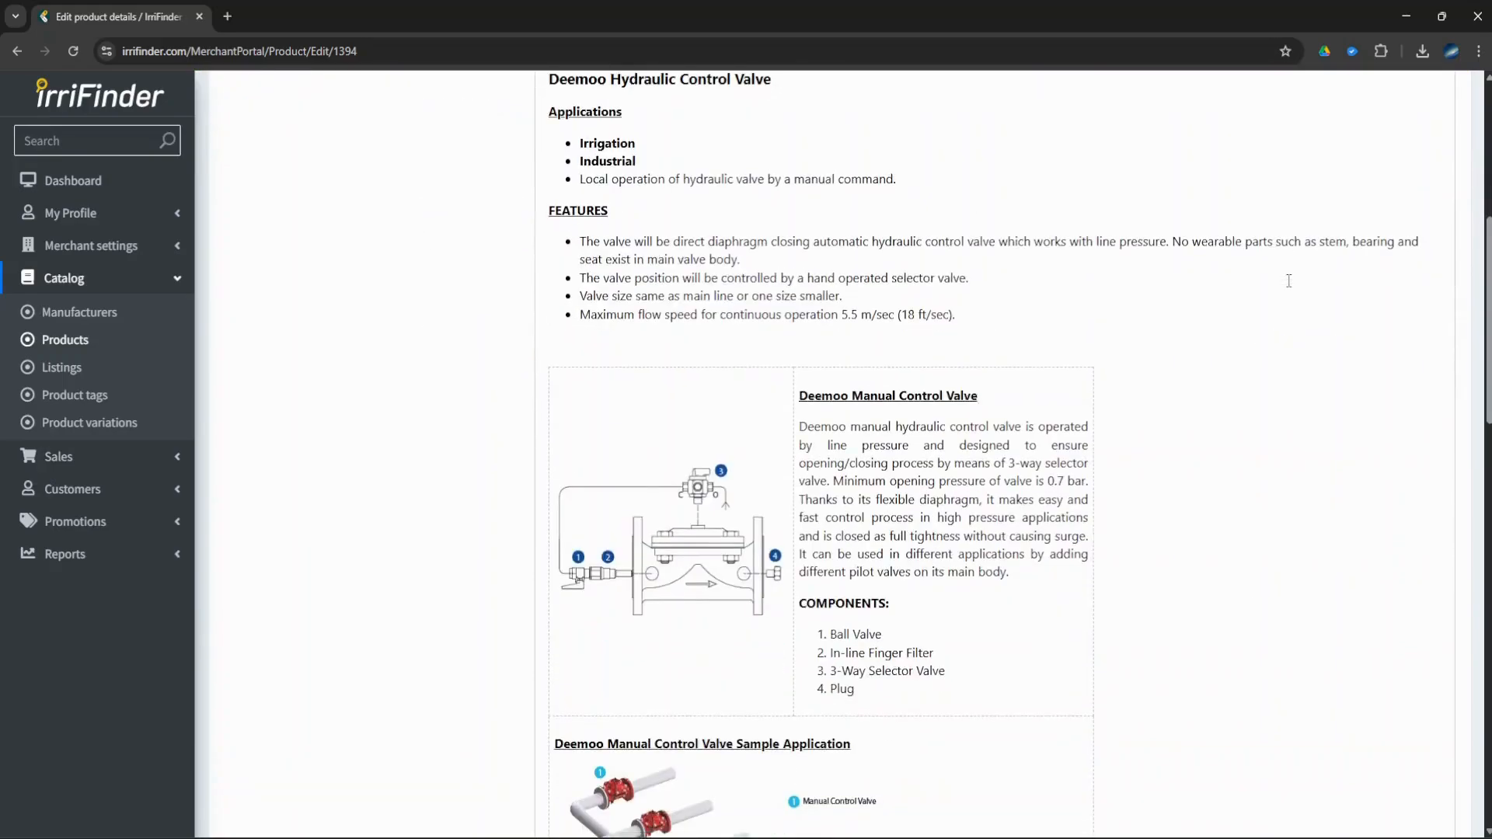
scroll(1288, 280, down, 12)
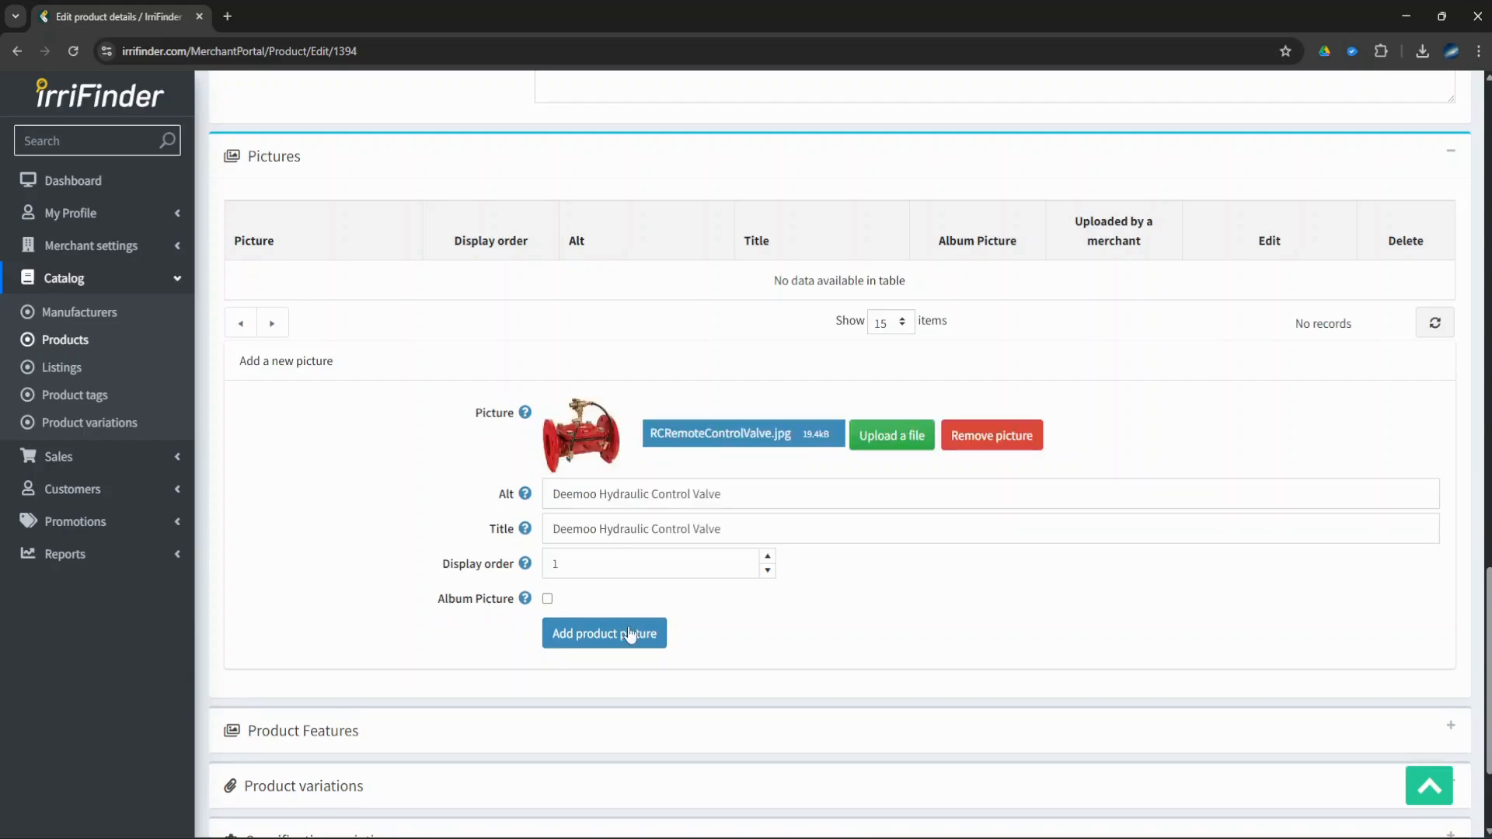
click(629, 634)
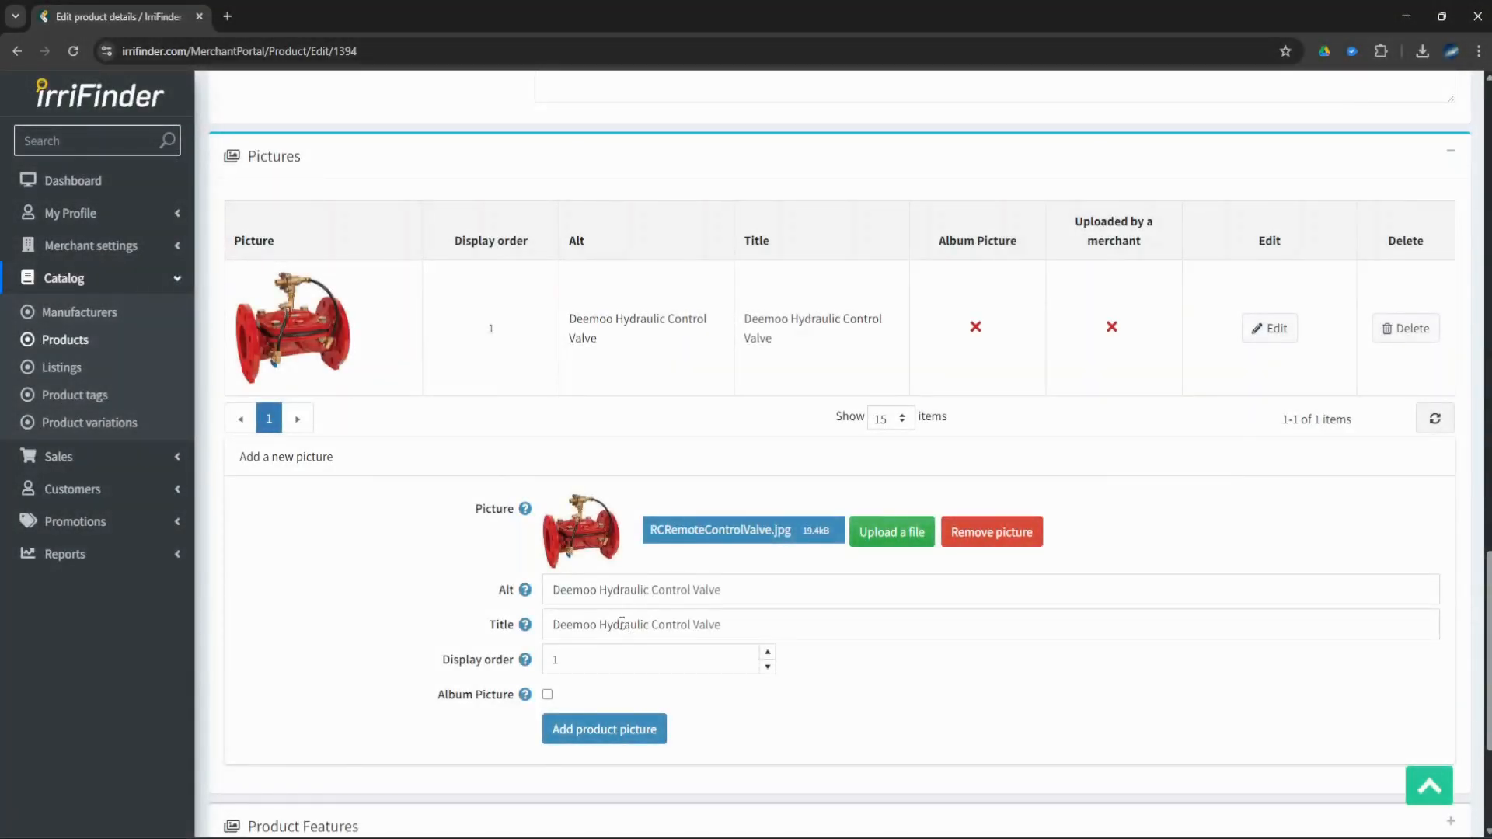
Expand the product features section and view the fields of the new feature form, closing it without adding a feature
scroll(600, 579, down, 2)
scroll(601, 579, down, 2)
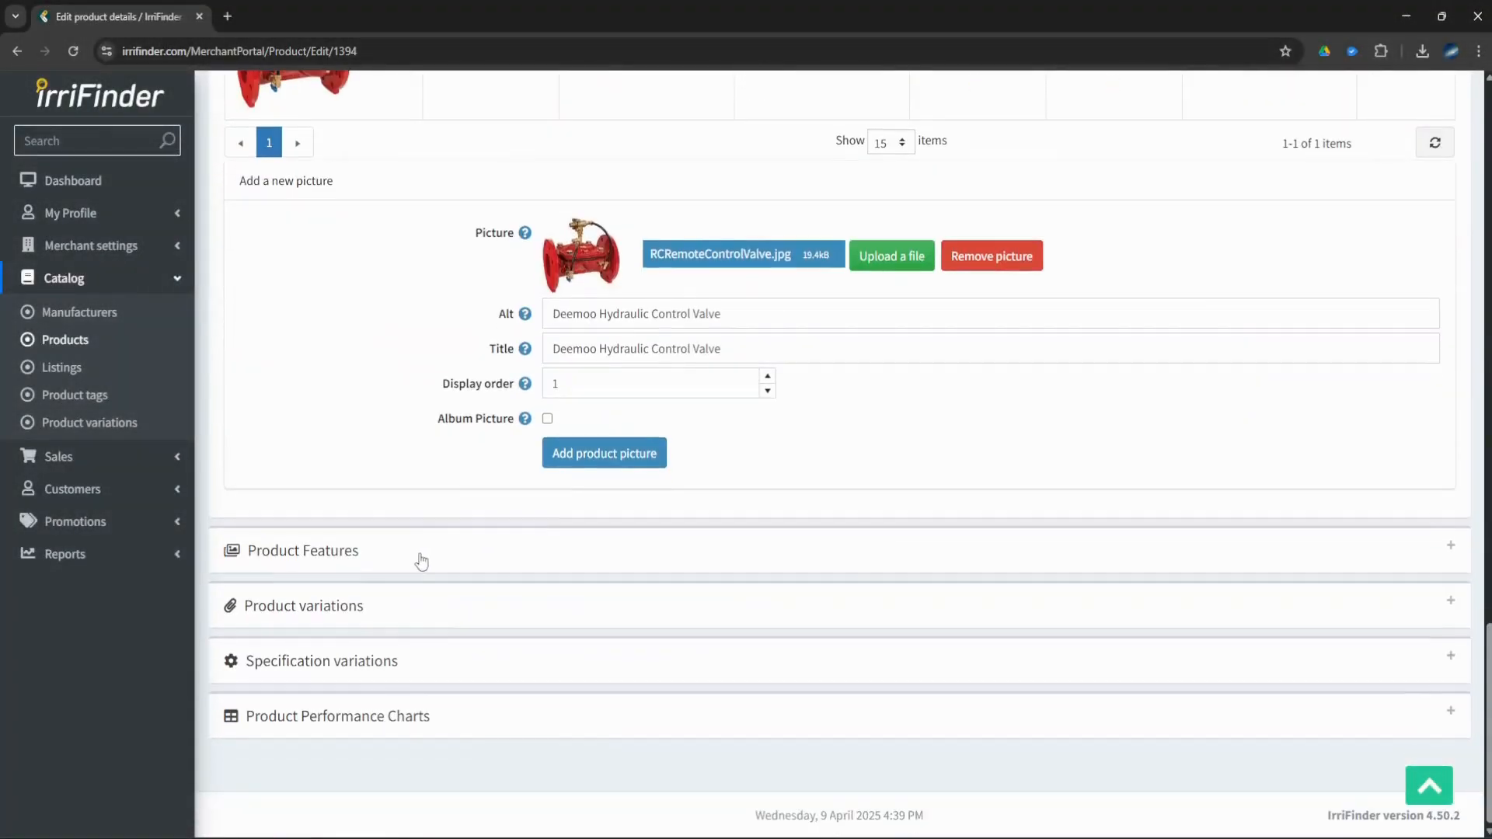
click(371, 559)
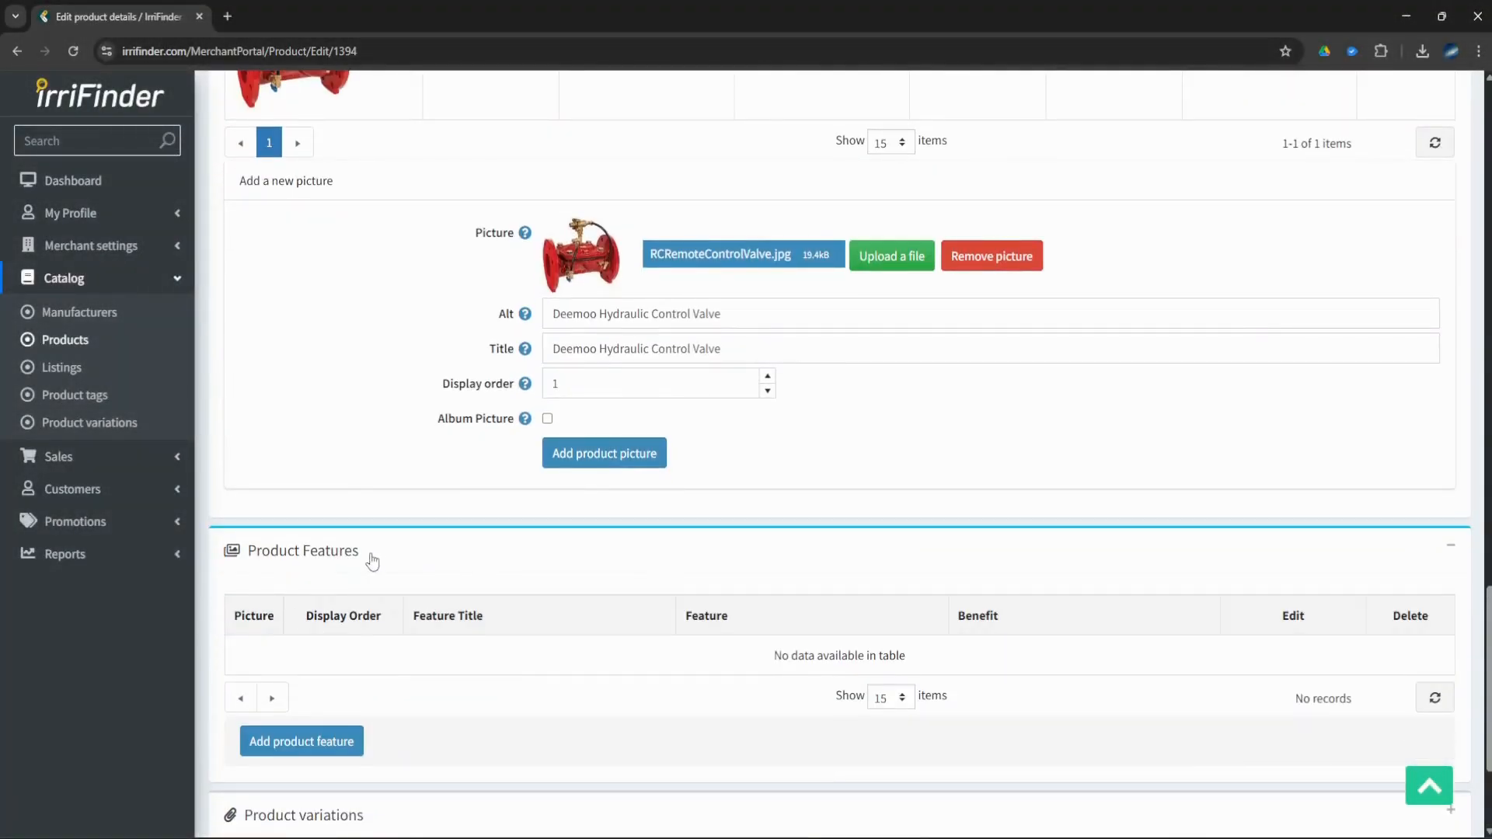
scroll(372, 561, down, 1)
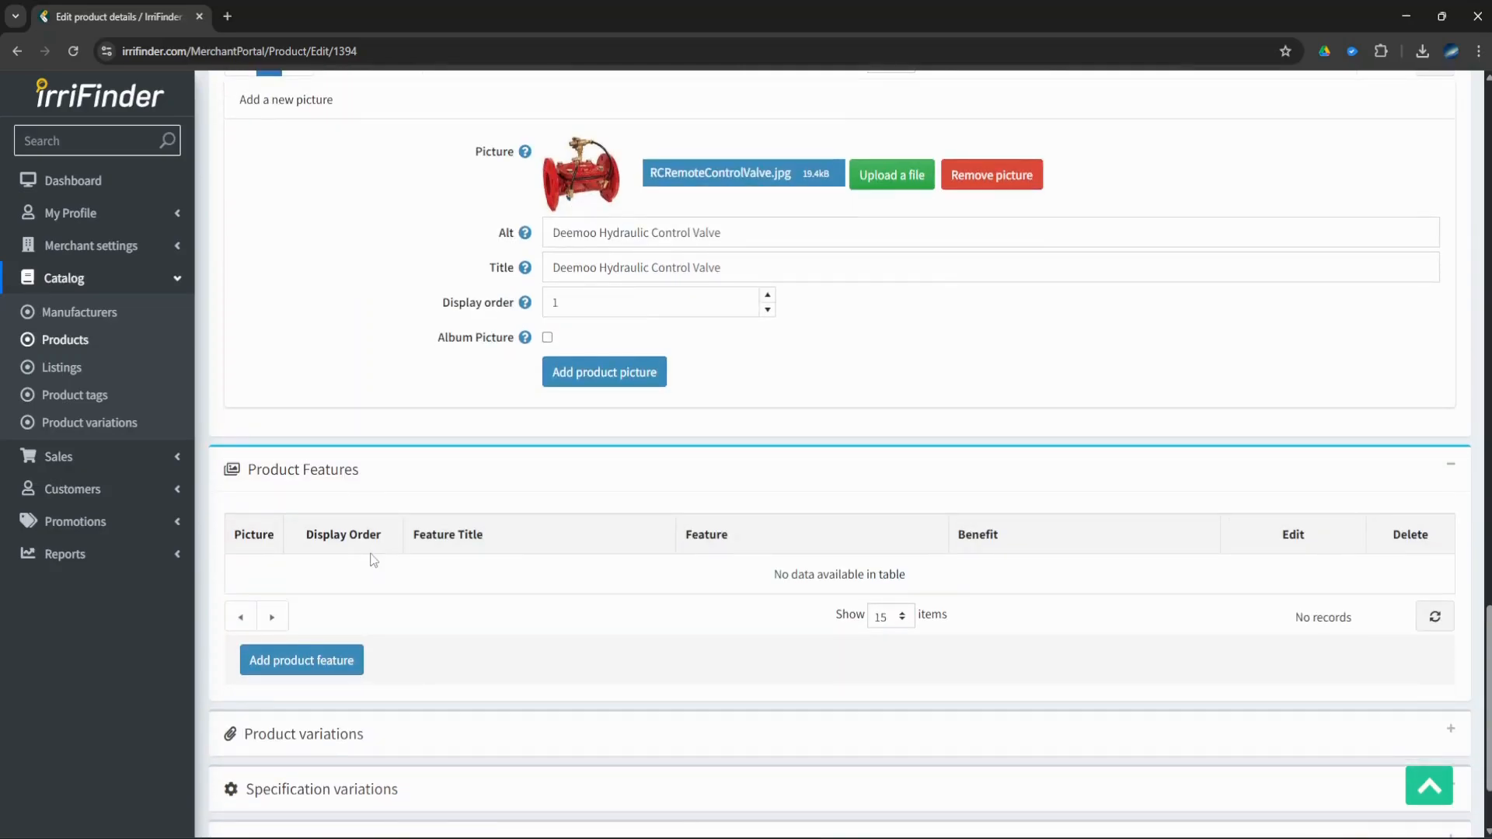
scroll(372, 560, down, 1)
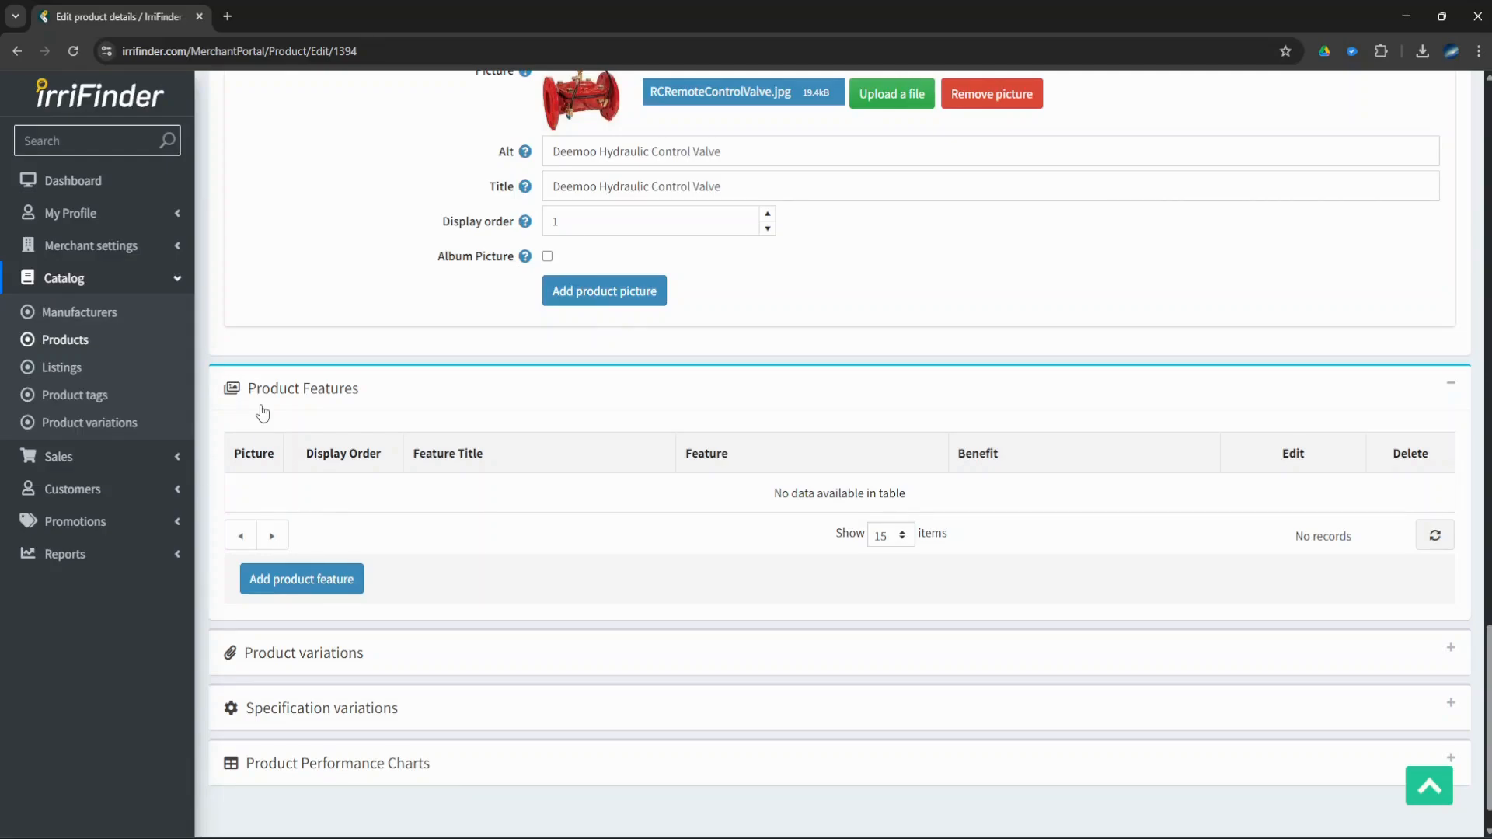
click(306, 586)
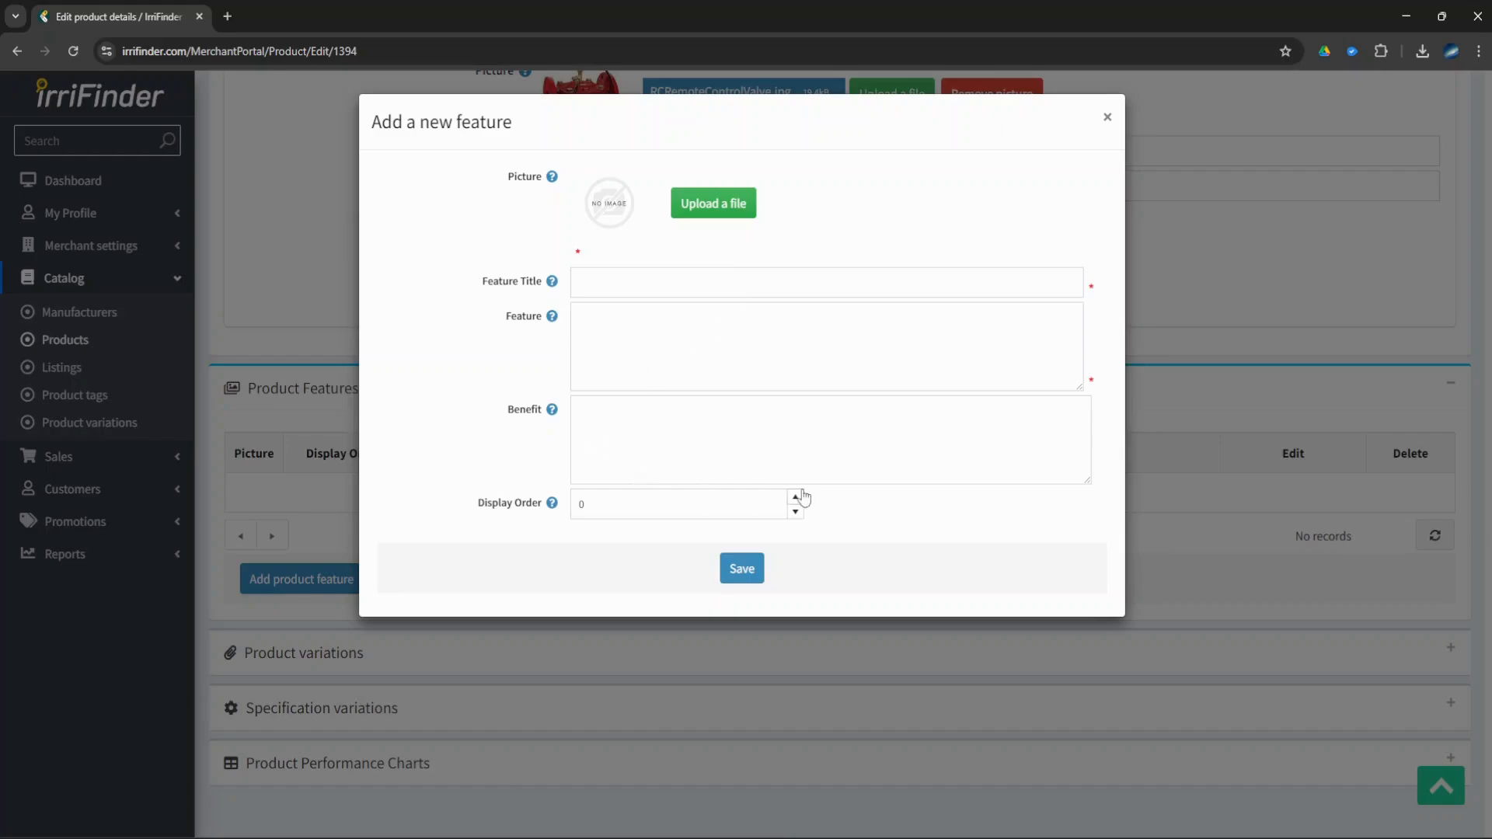
click(1110, 121)
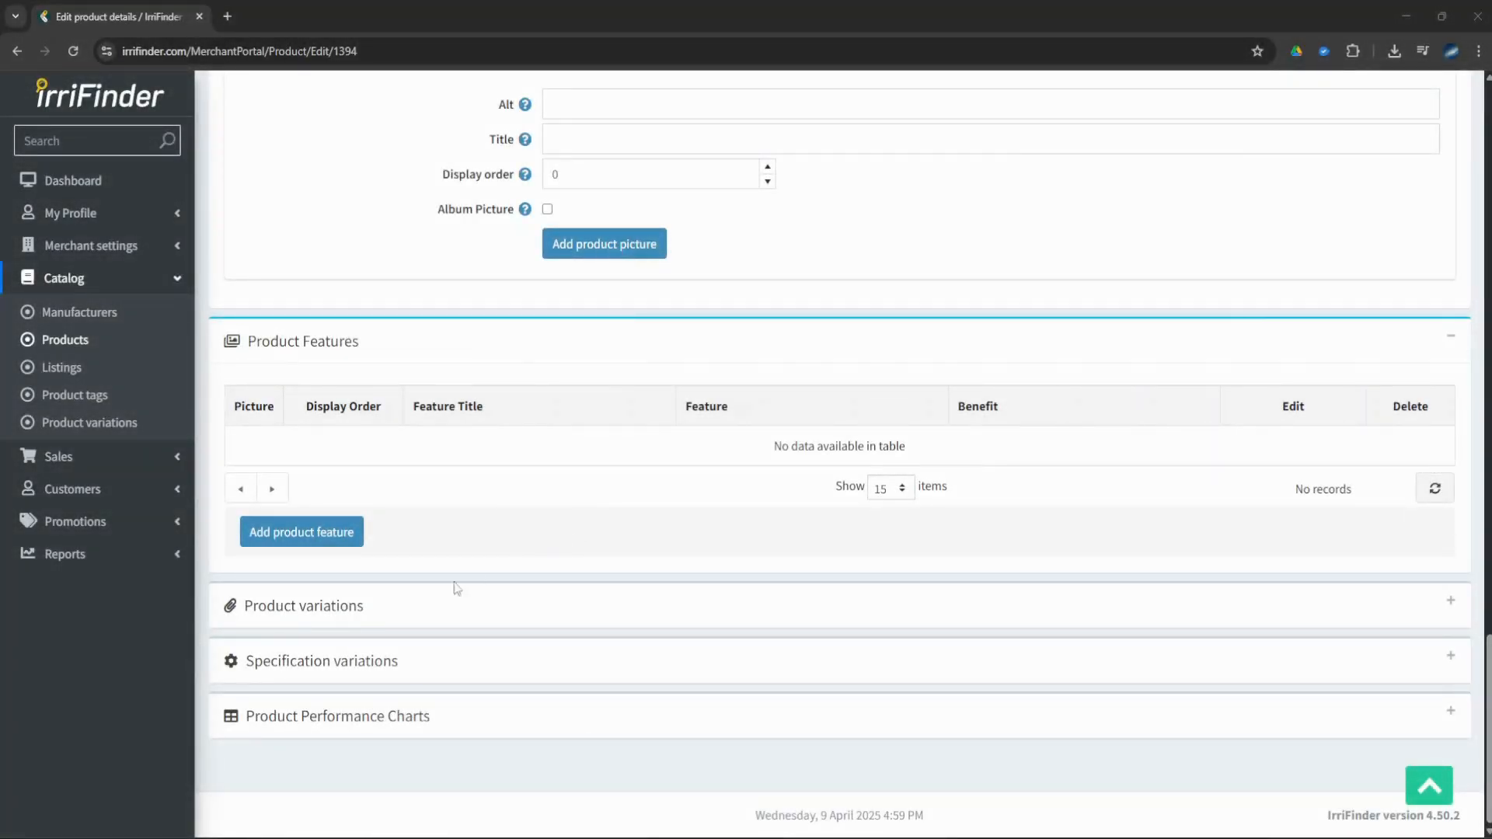
Start a new product variation with Connection Type as its variant type, and mark it as required
click(314, 622)
scroll(404, 467, down, 5)
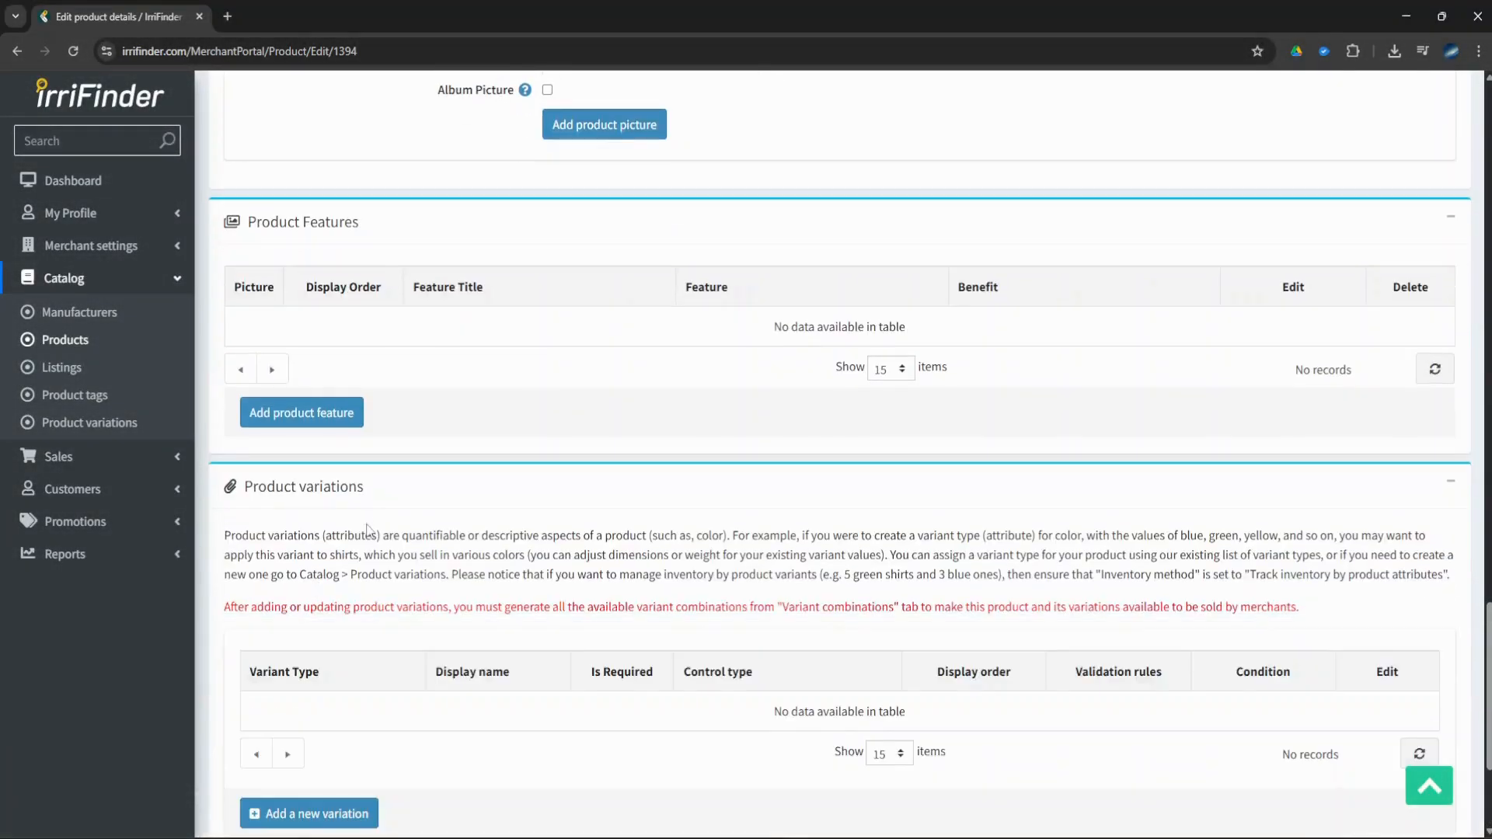
scroll(488, 512, up, 15)
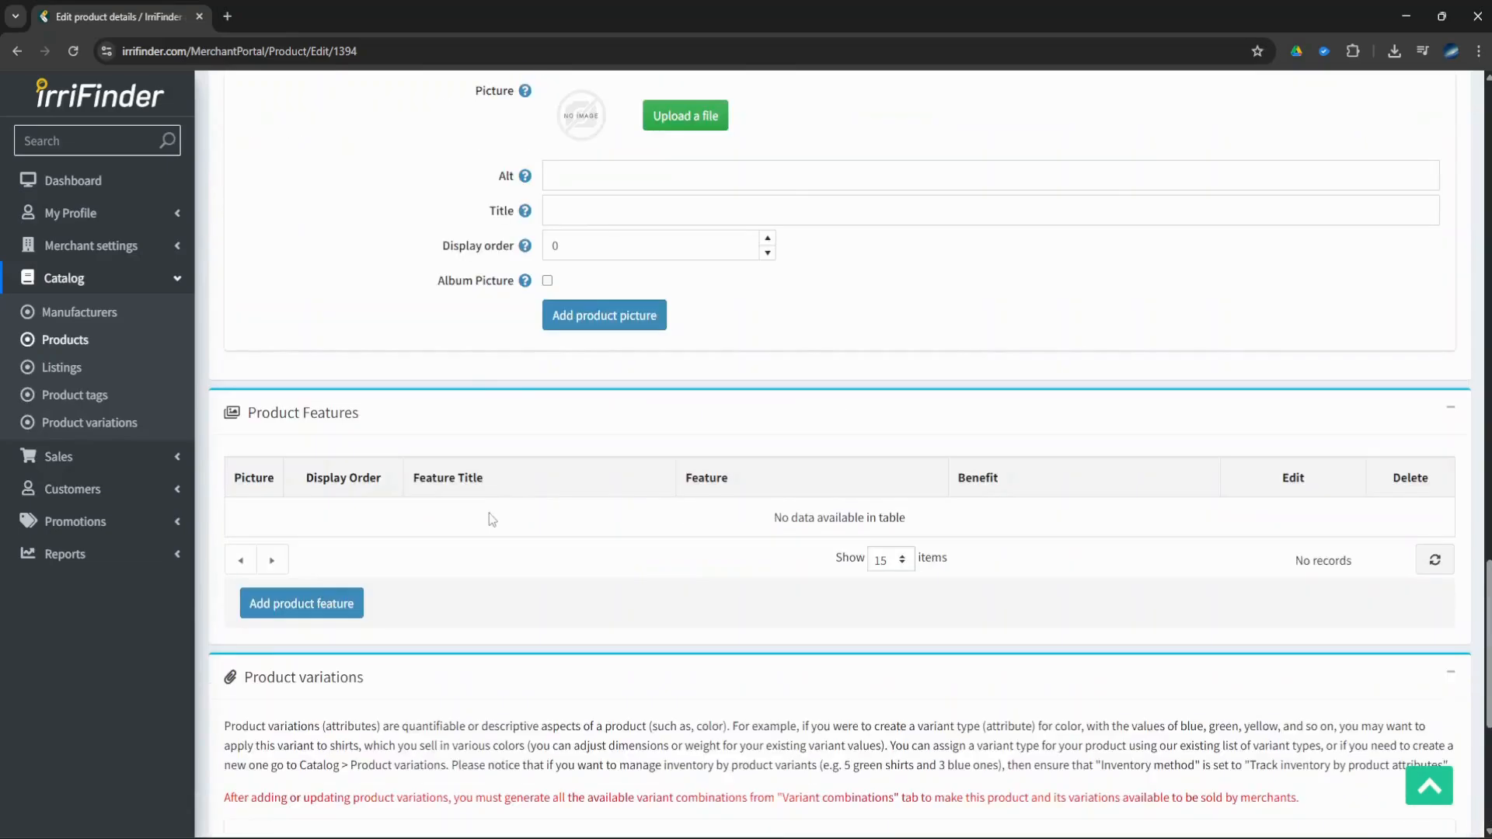
scroll(488, 513, up, 3)
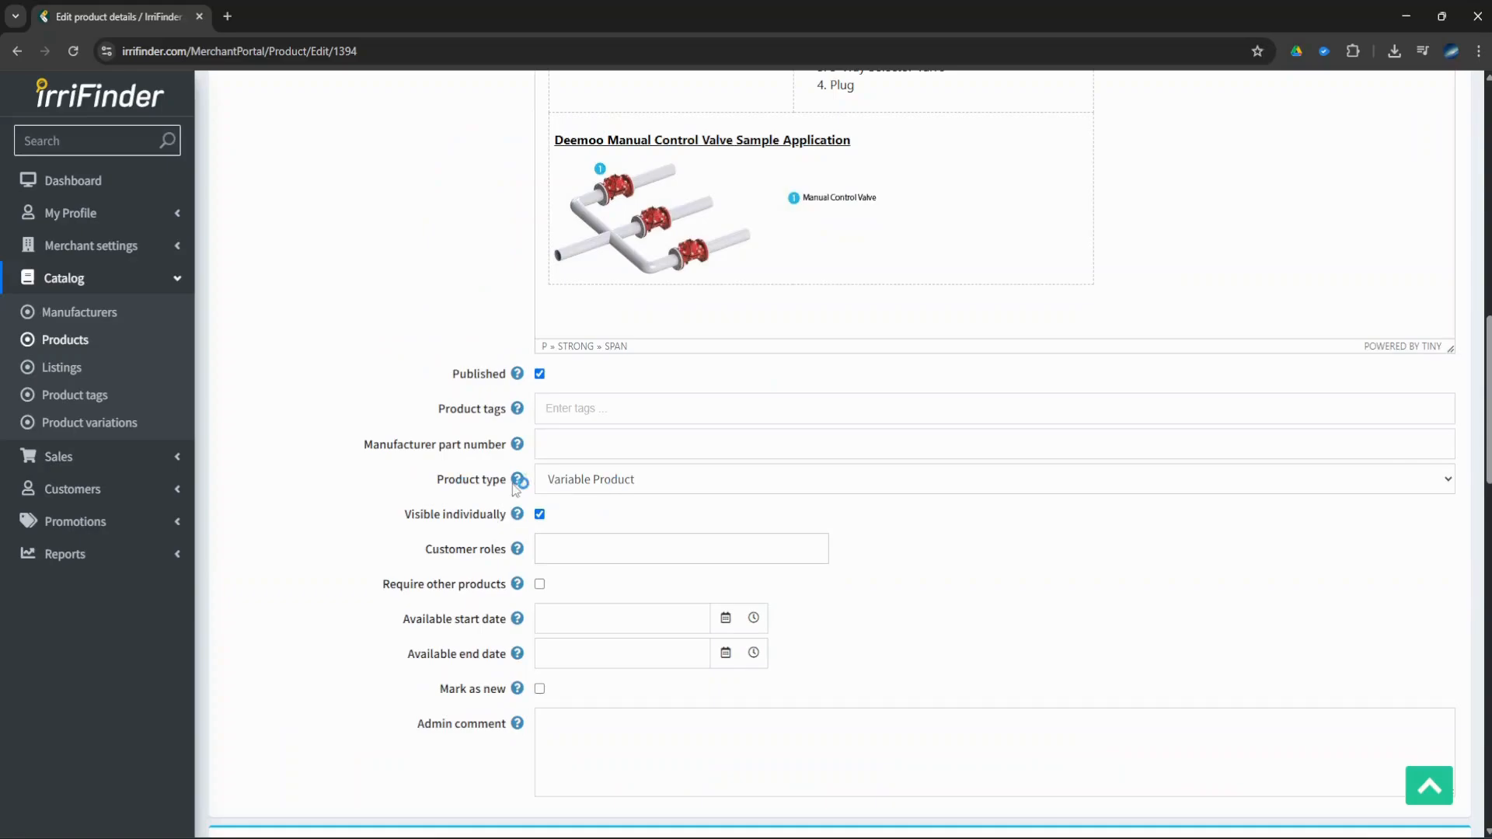
scroll(370, 500, down, 15)
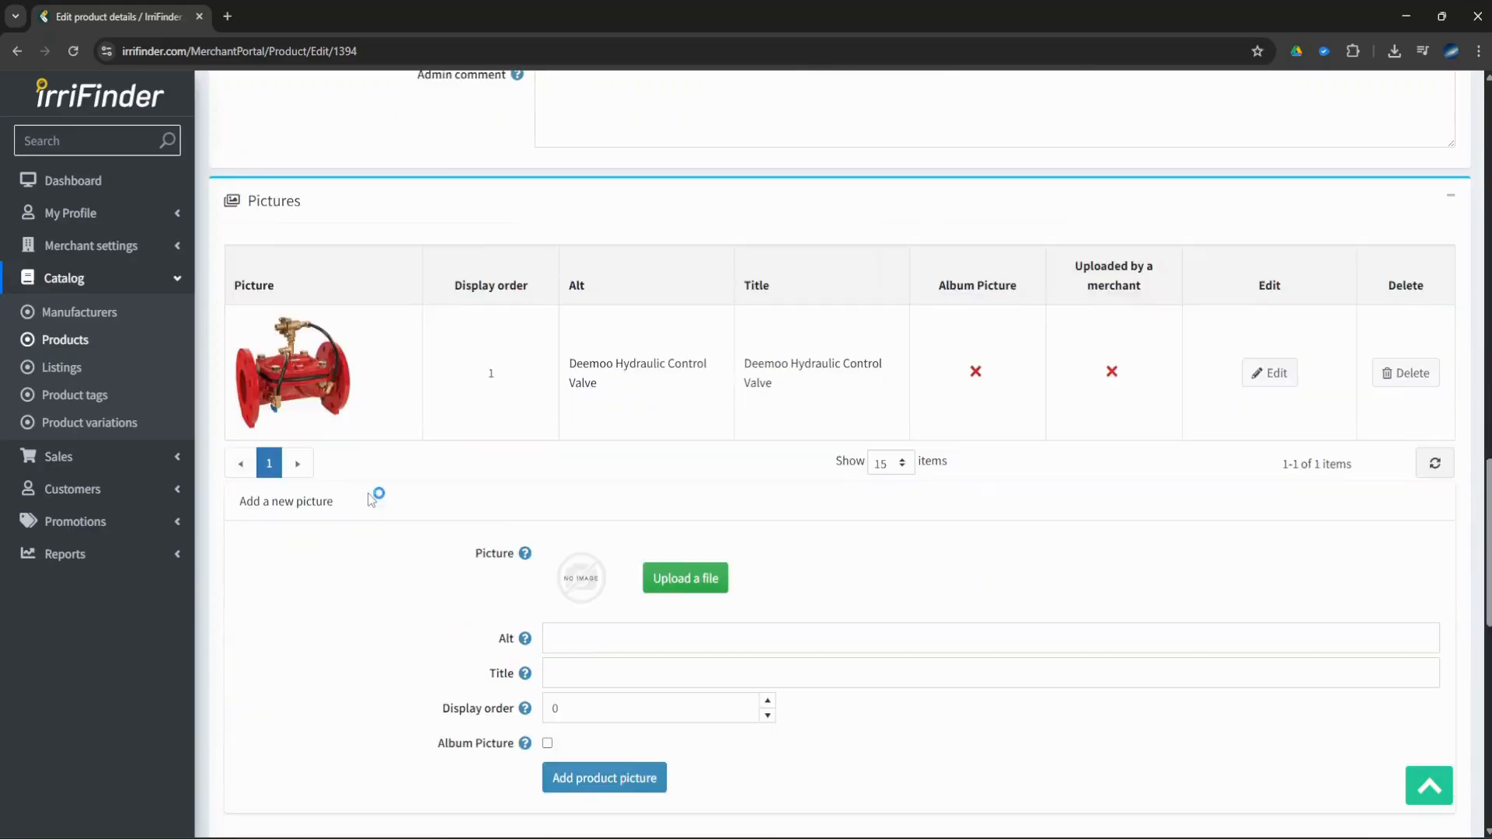
scroll(371, 500, down, 4)
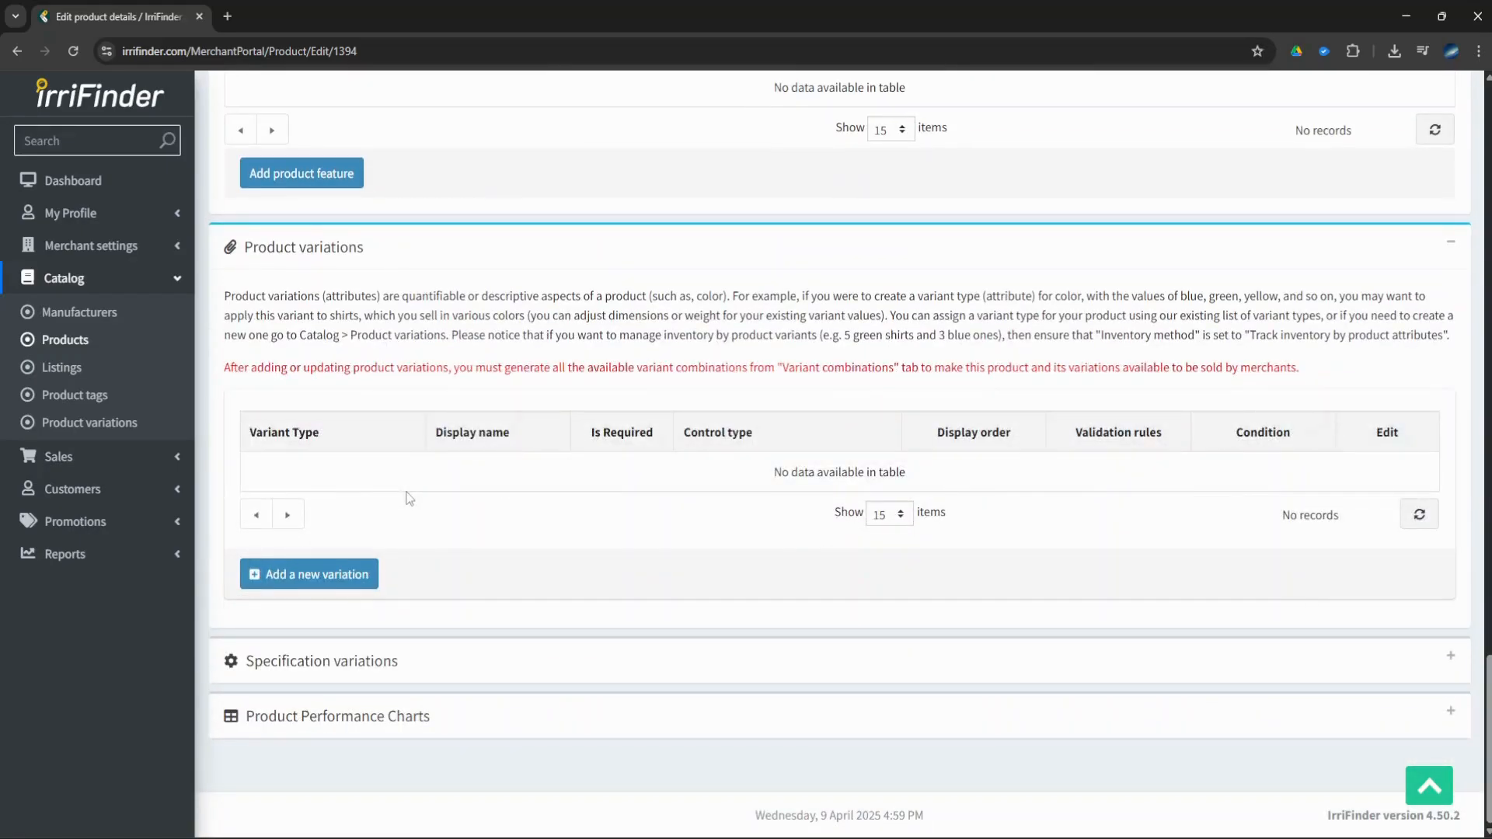
click(350, 577)
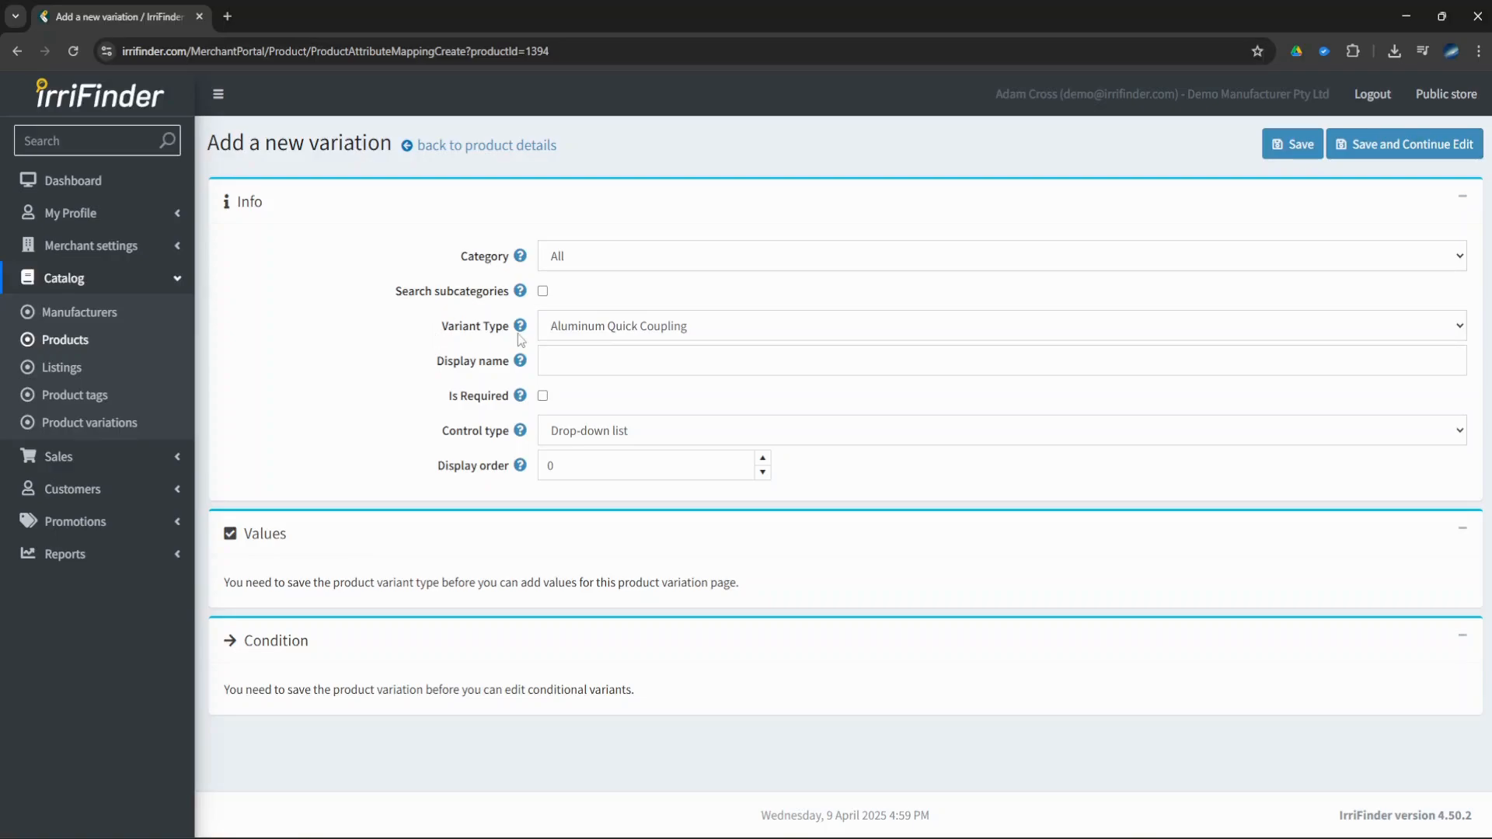
click(597, 327)
click(599, 445)
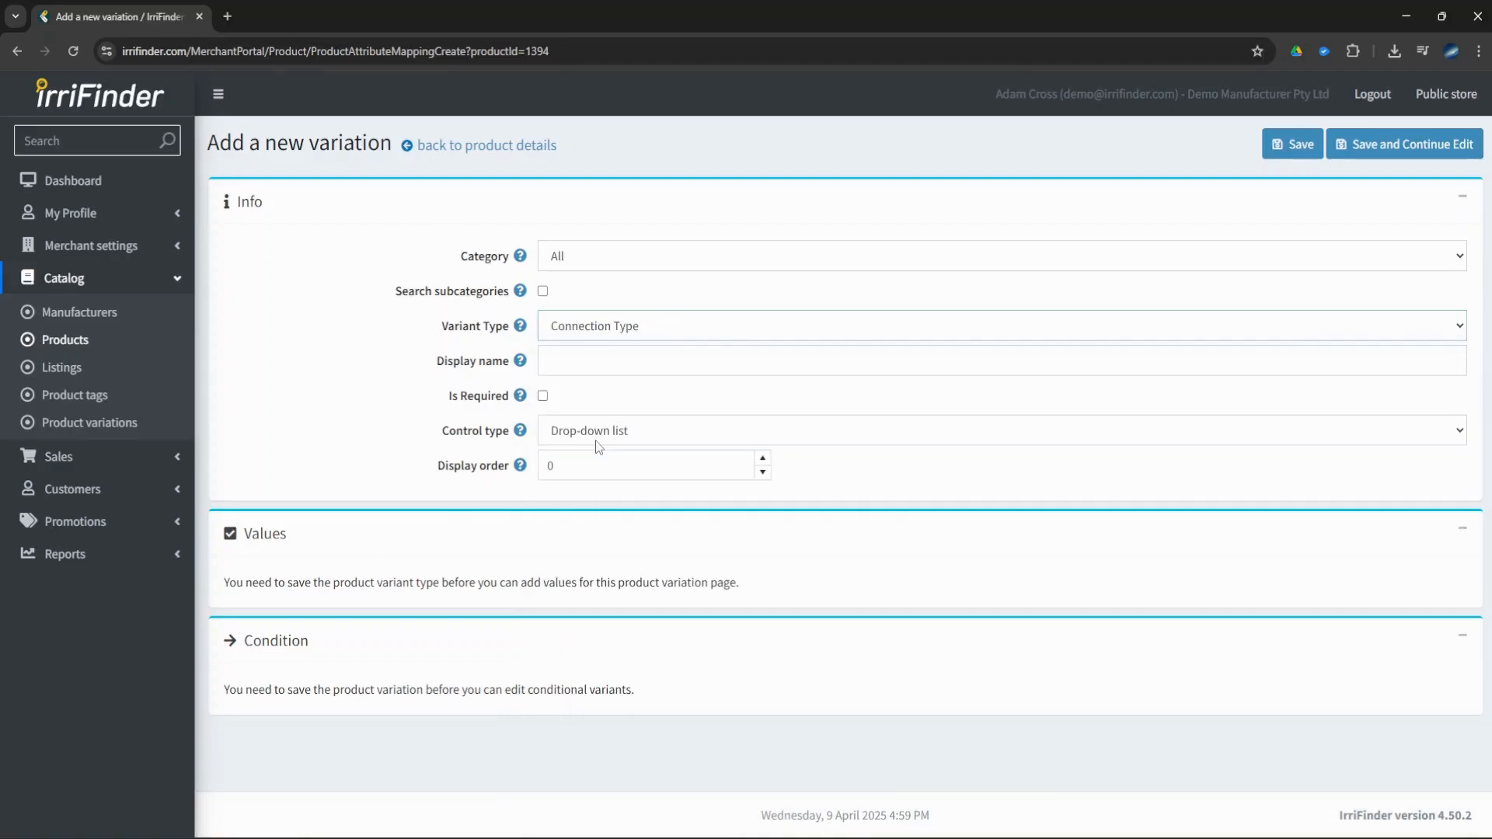
mouse_move(523, 336)
click(543, 397)
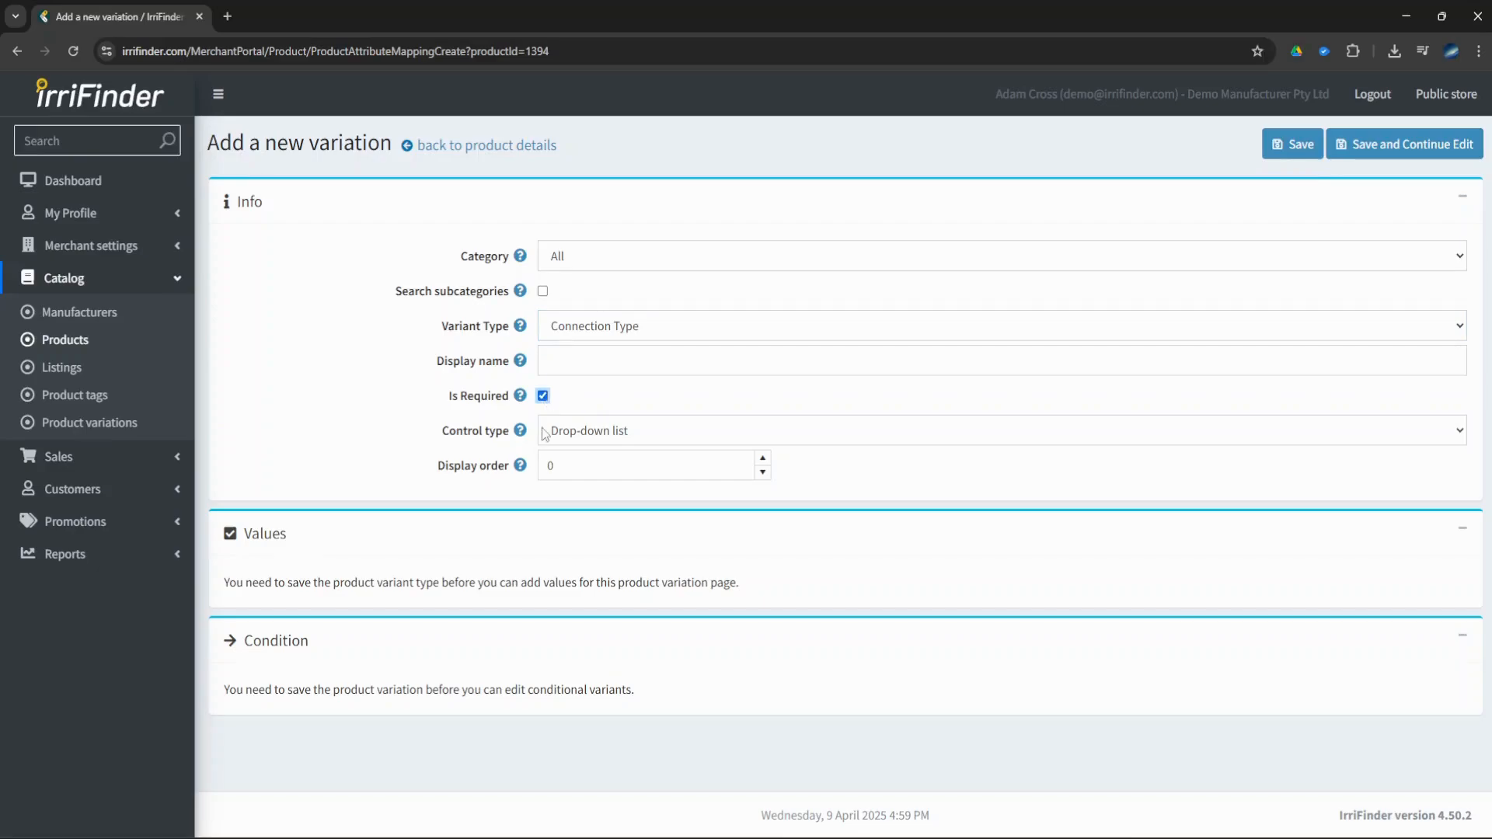
Keep the variation's control type as Drop-down list, set its display order to 1, and save it while continuing to edit
click(545, 434)
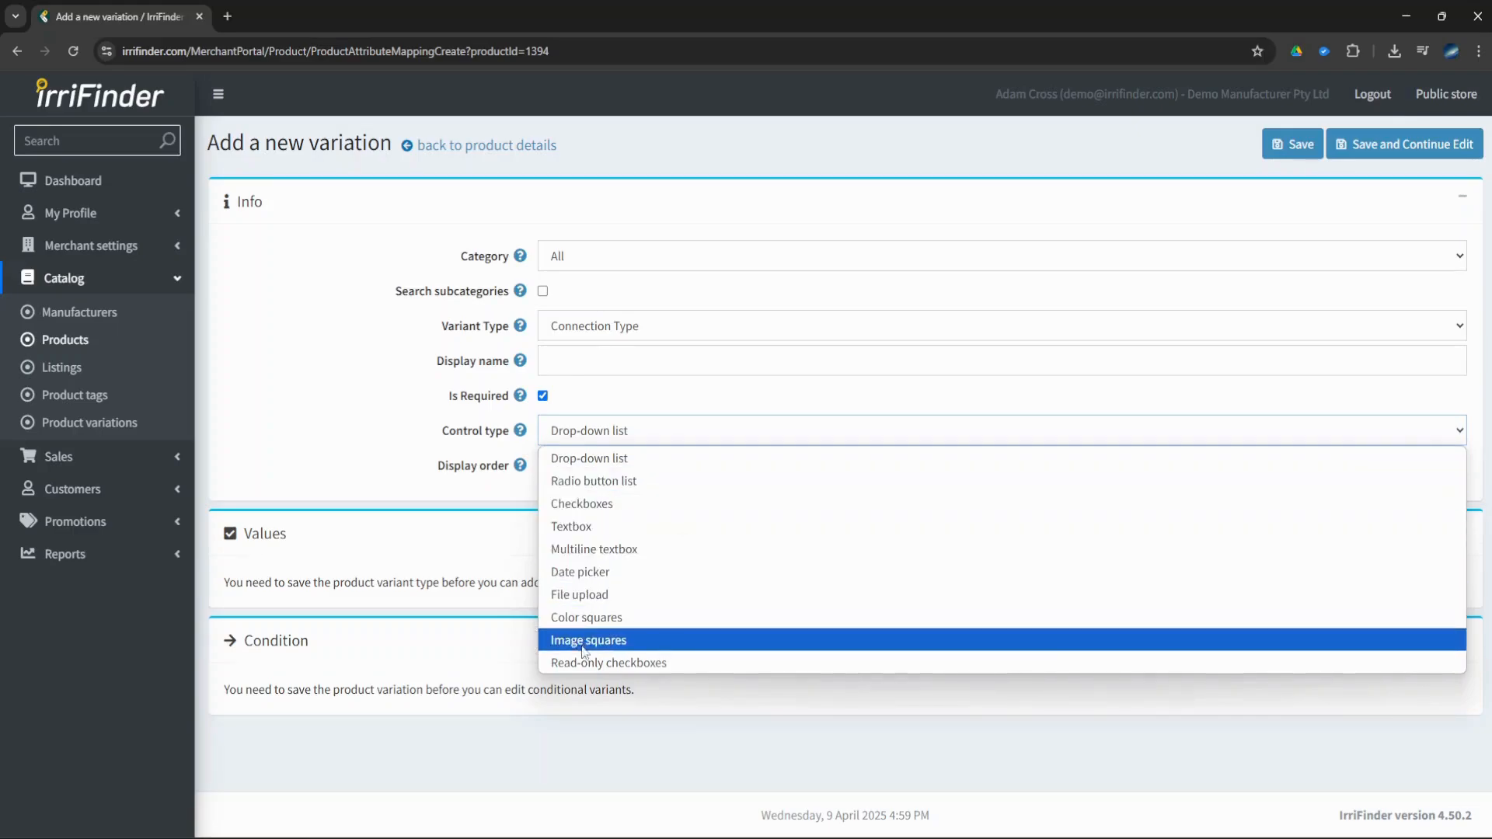
click(582, 458)
click(571, 470)
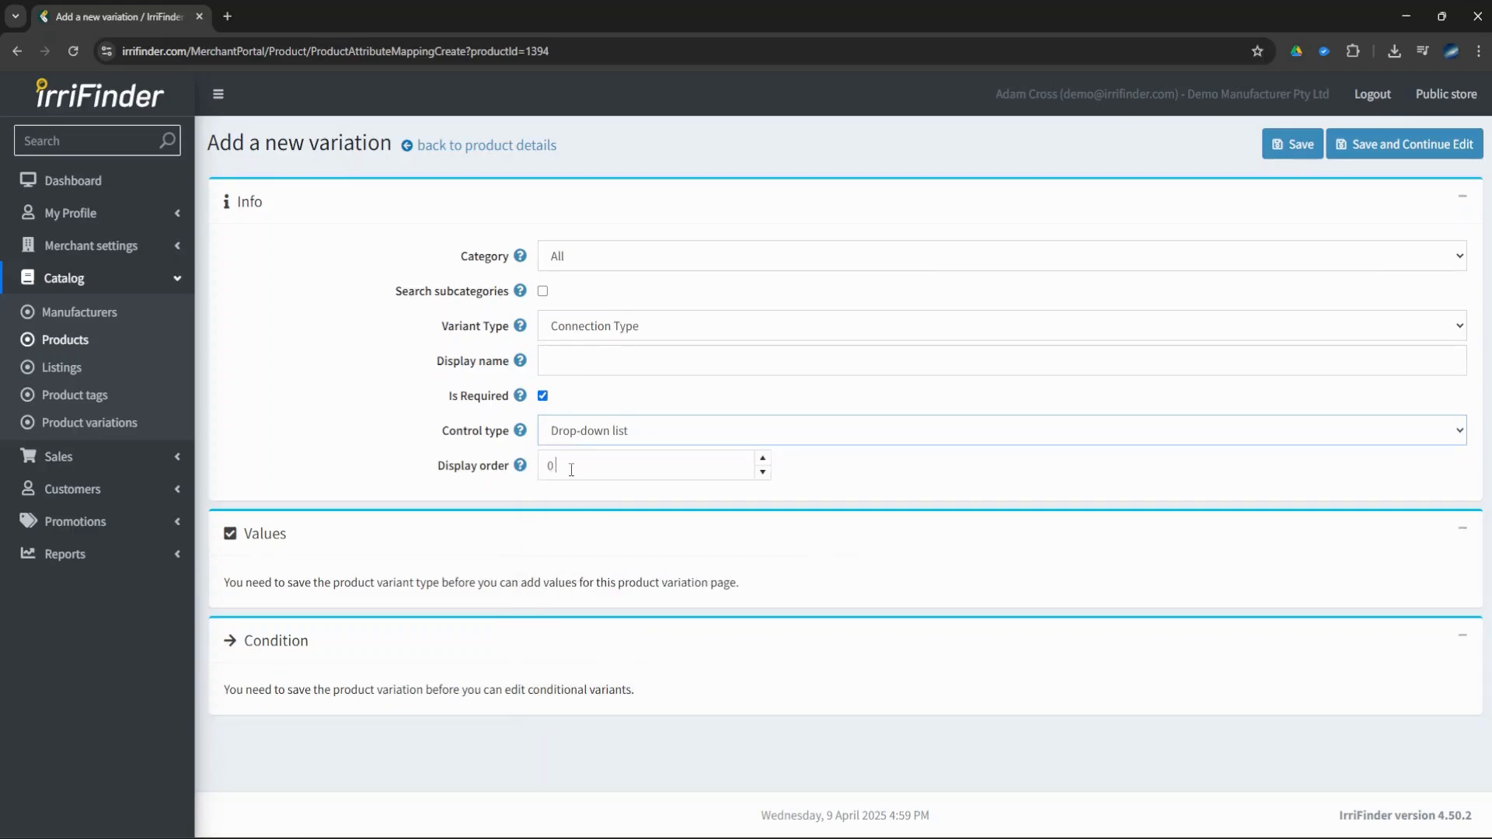
double_click(544, 472)
text(1)
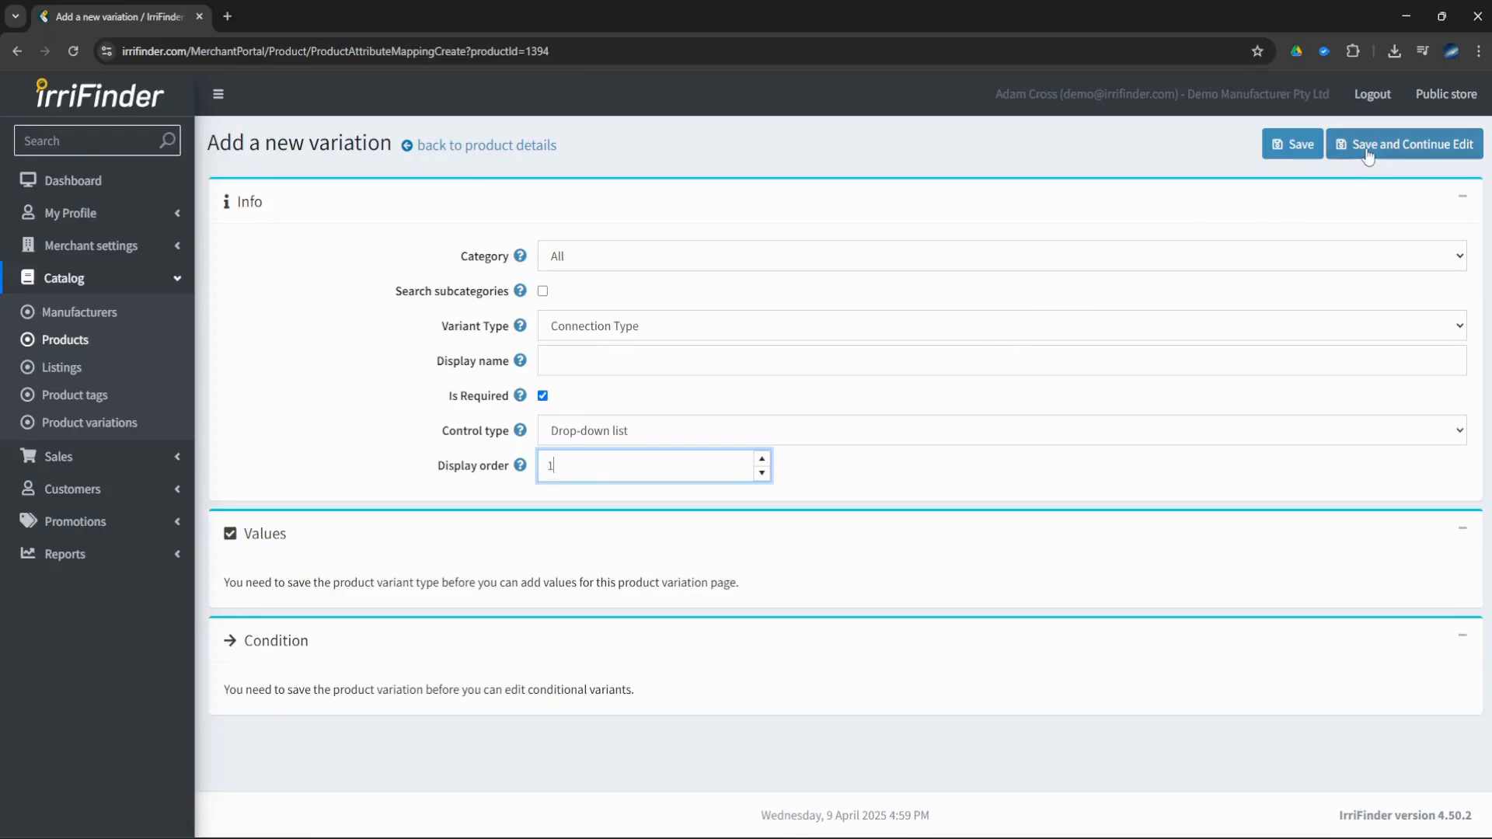
click(1414, 152)
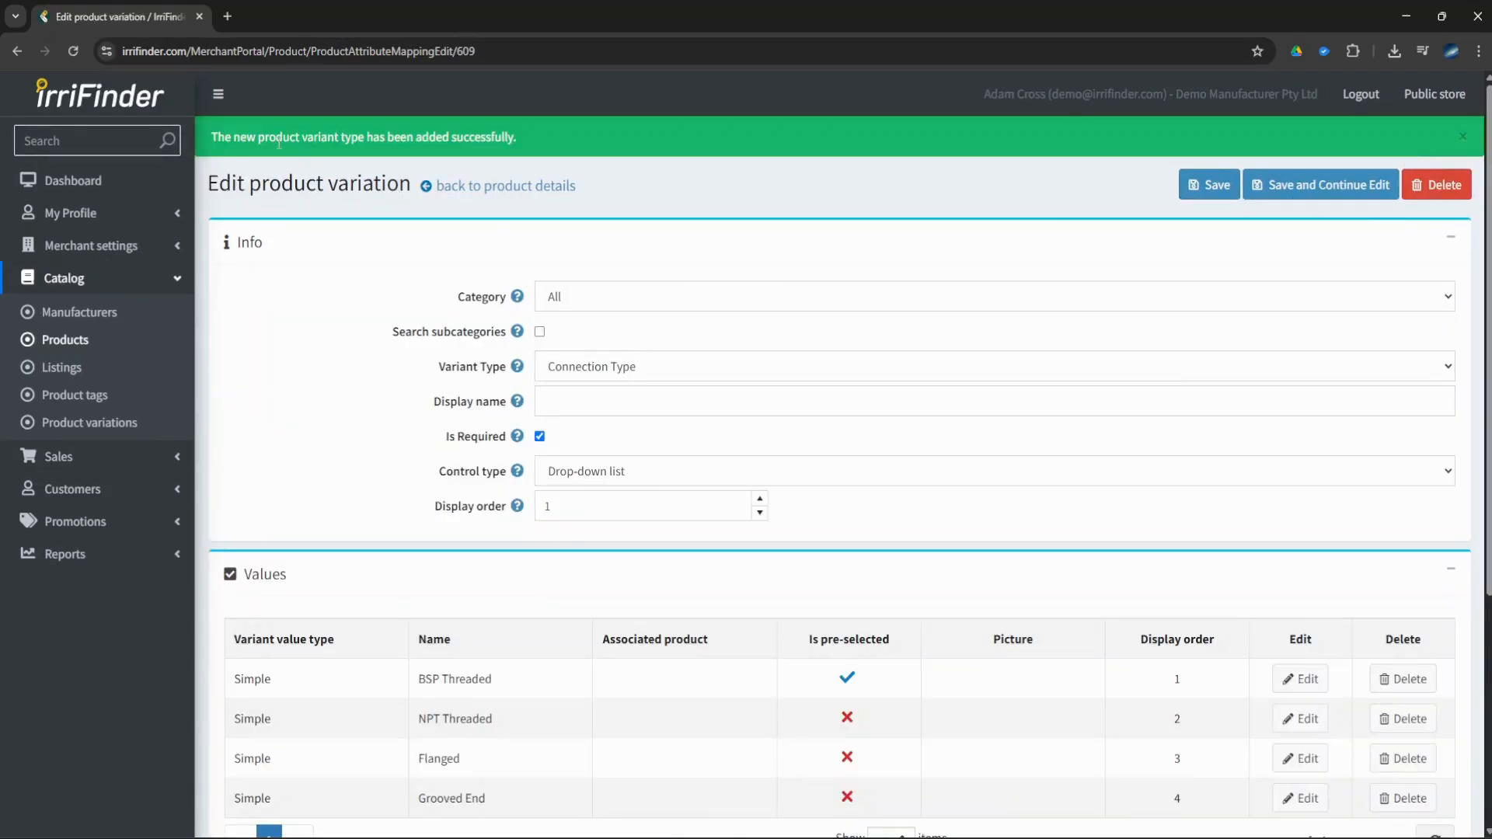
Review the Connection Type variation's values and try enabling a condition, leaving the condition disabled again
scroll(467, 233, down, 2)
scroll(466, 231, down, 1)
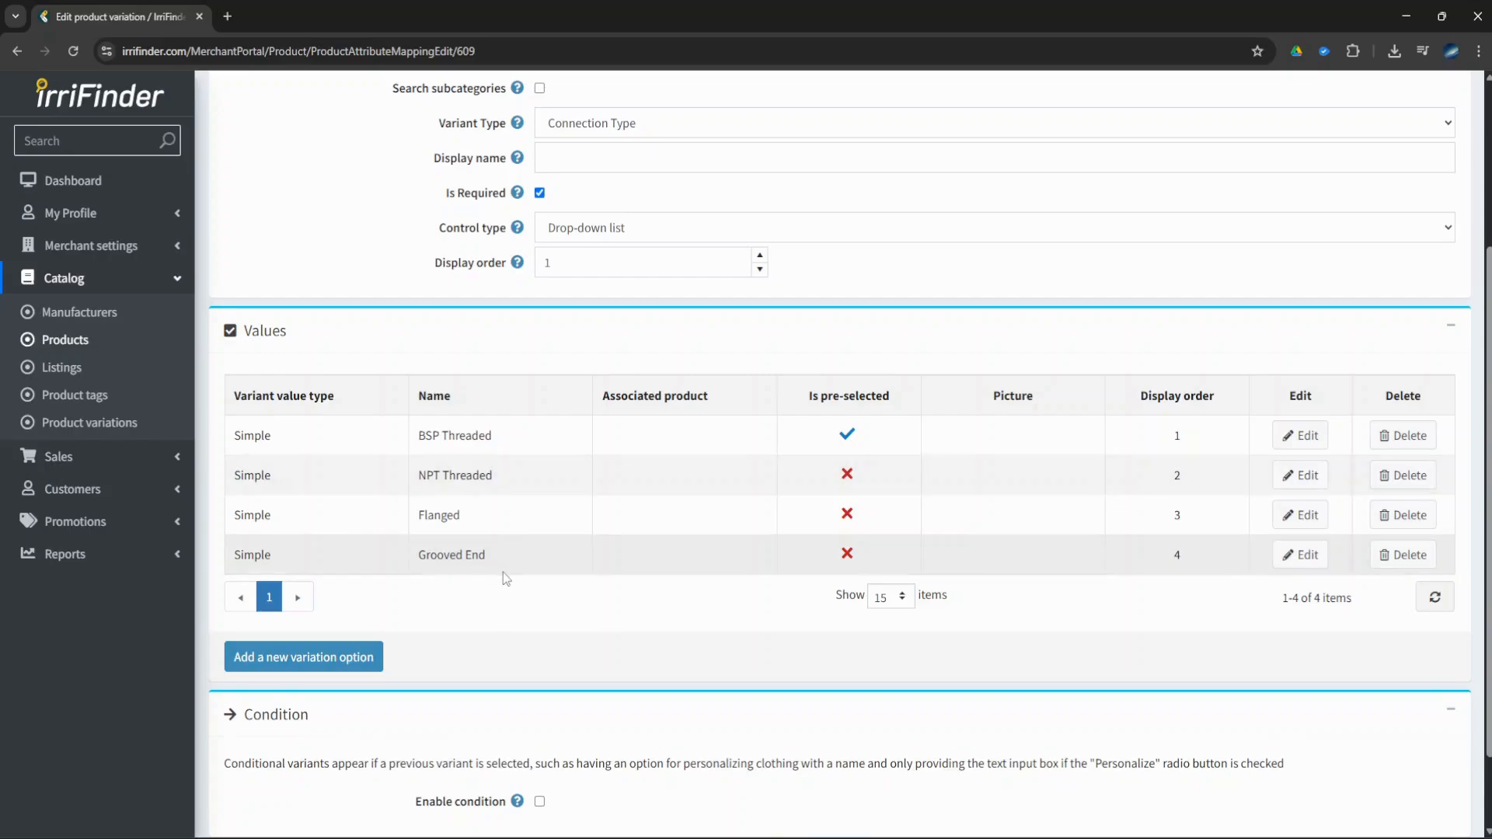
scroll(503, 578, up, 3)
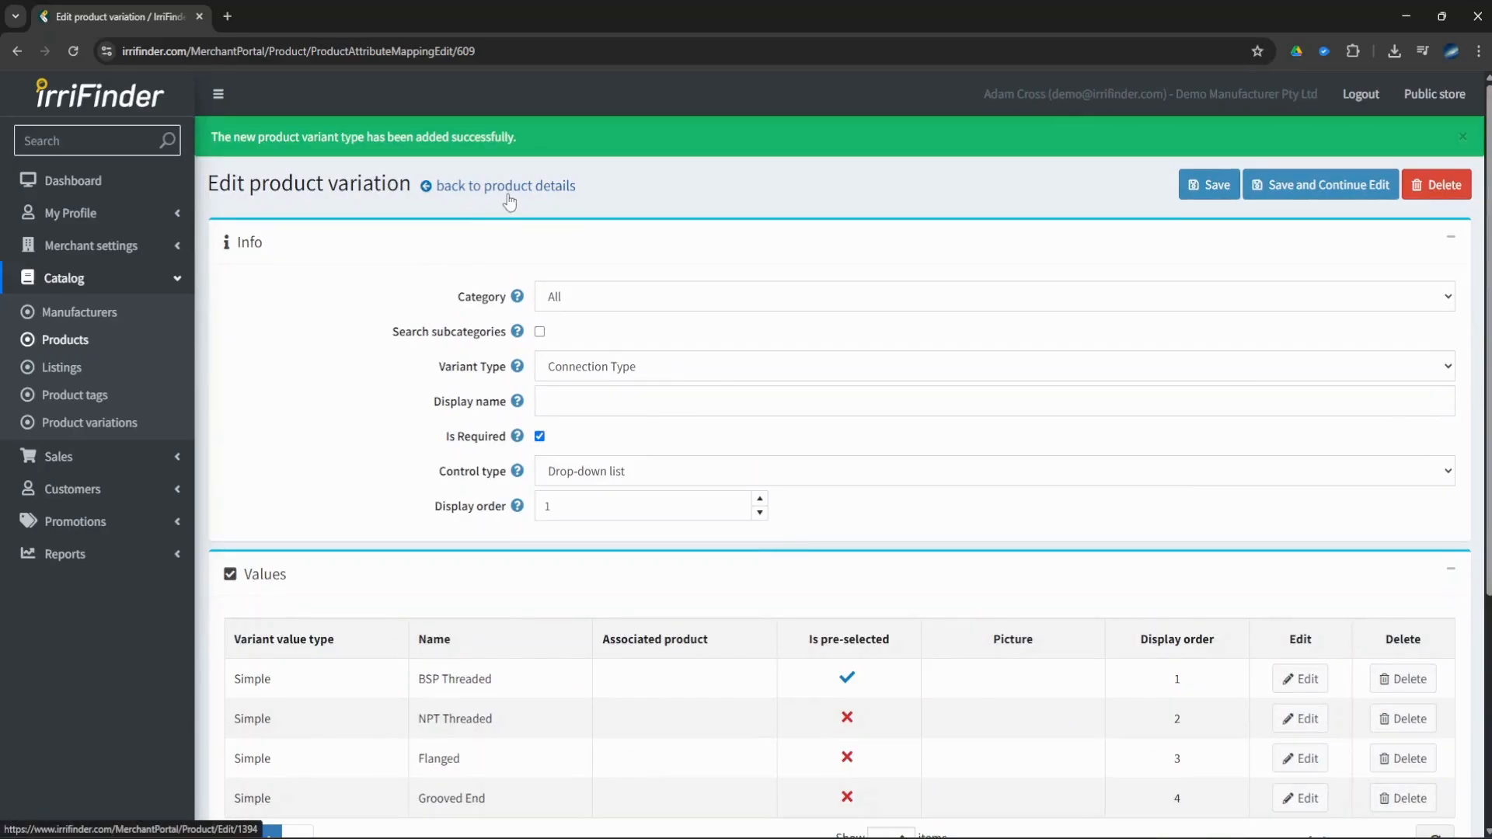
scroll(509, 201, down, 4)
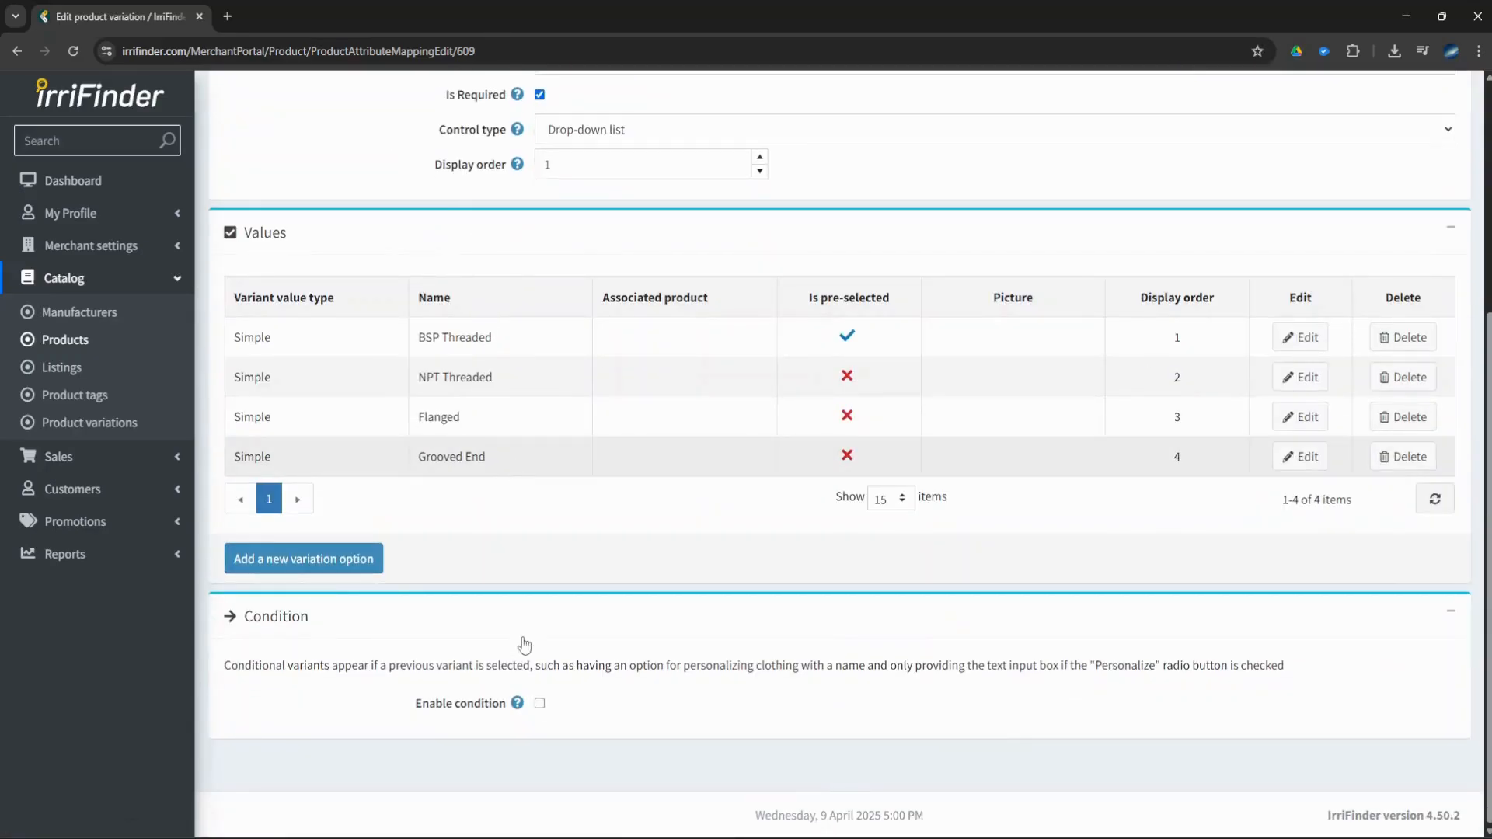
click(541, 704)
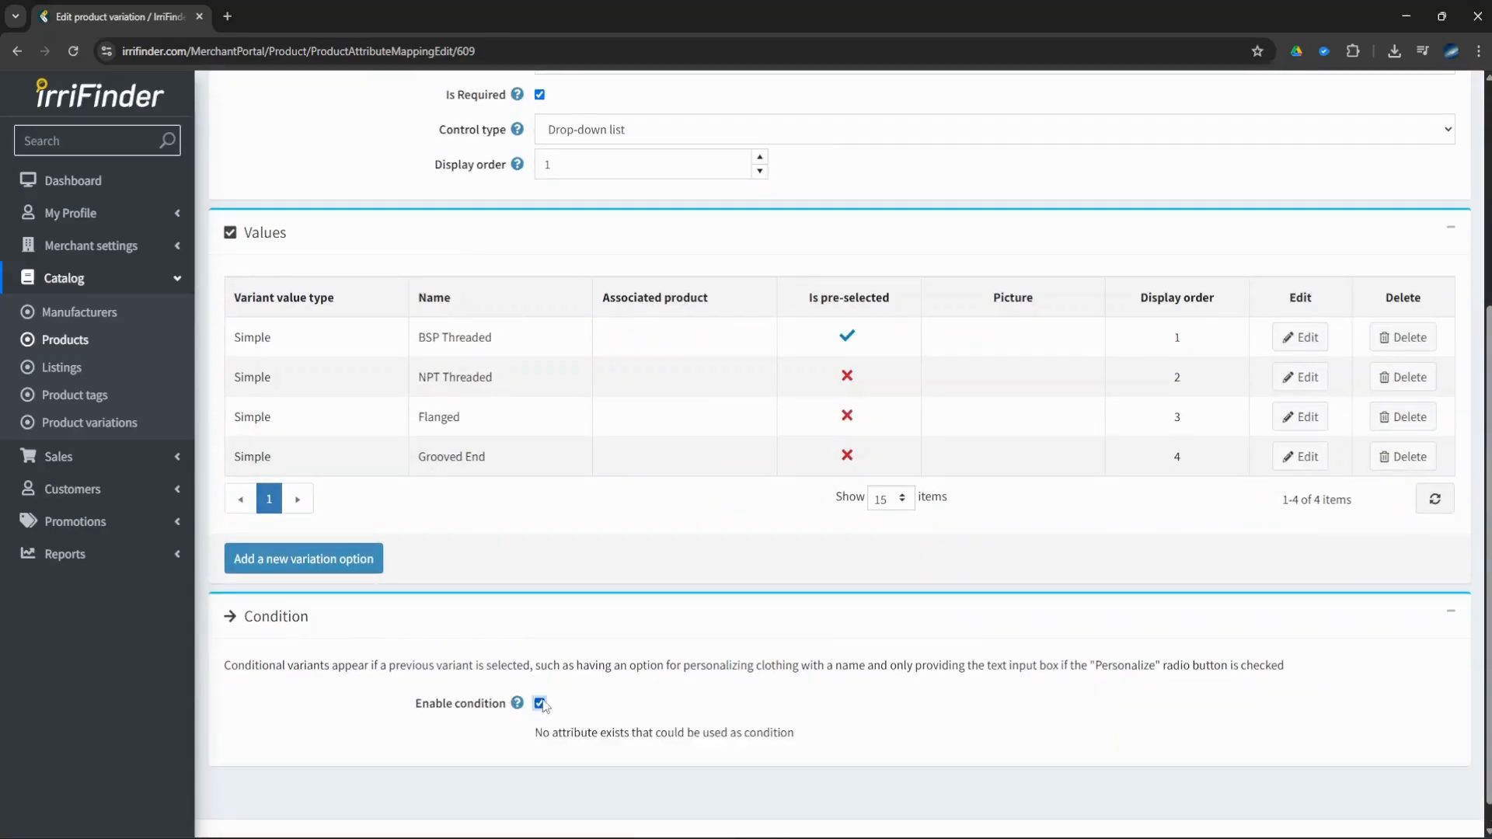
click(540, 704)
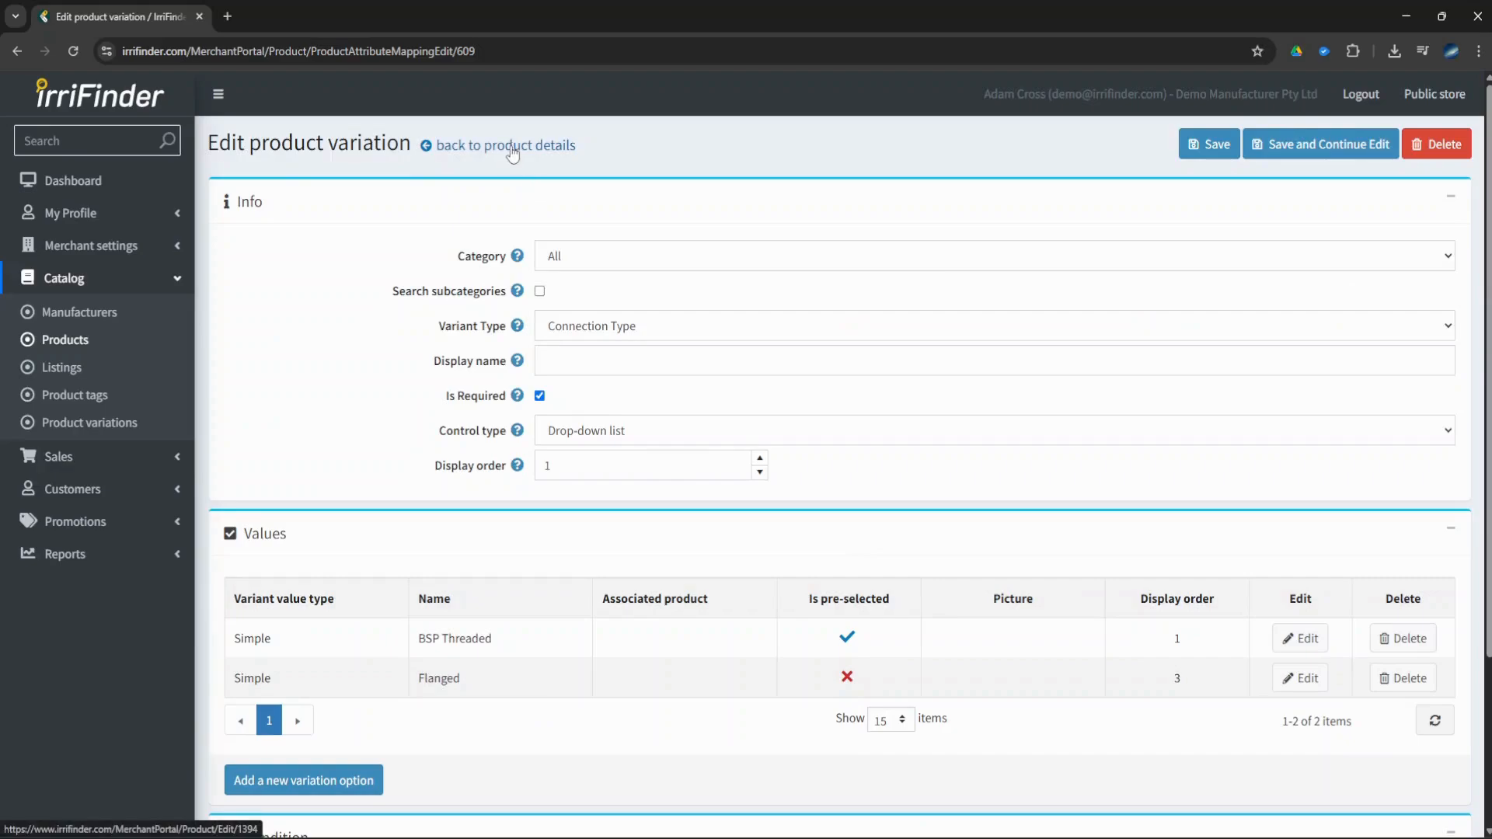
Return to the product details and start another variation with Threaded Valve Size as its variant type
click(513, 149)
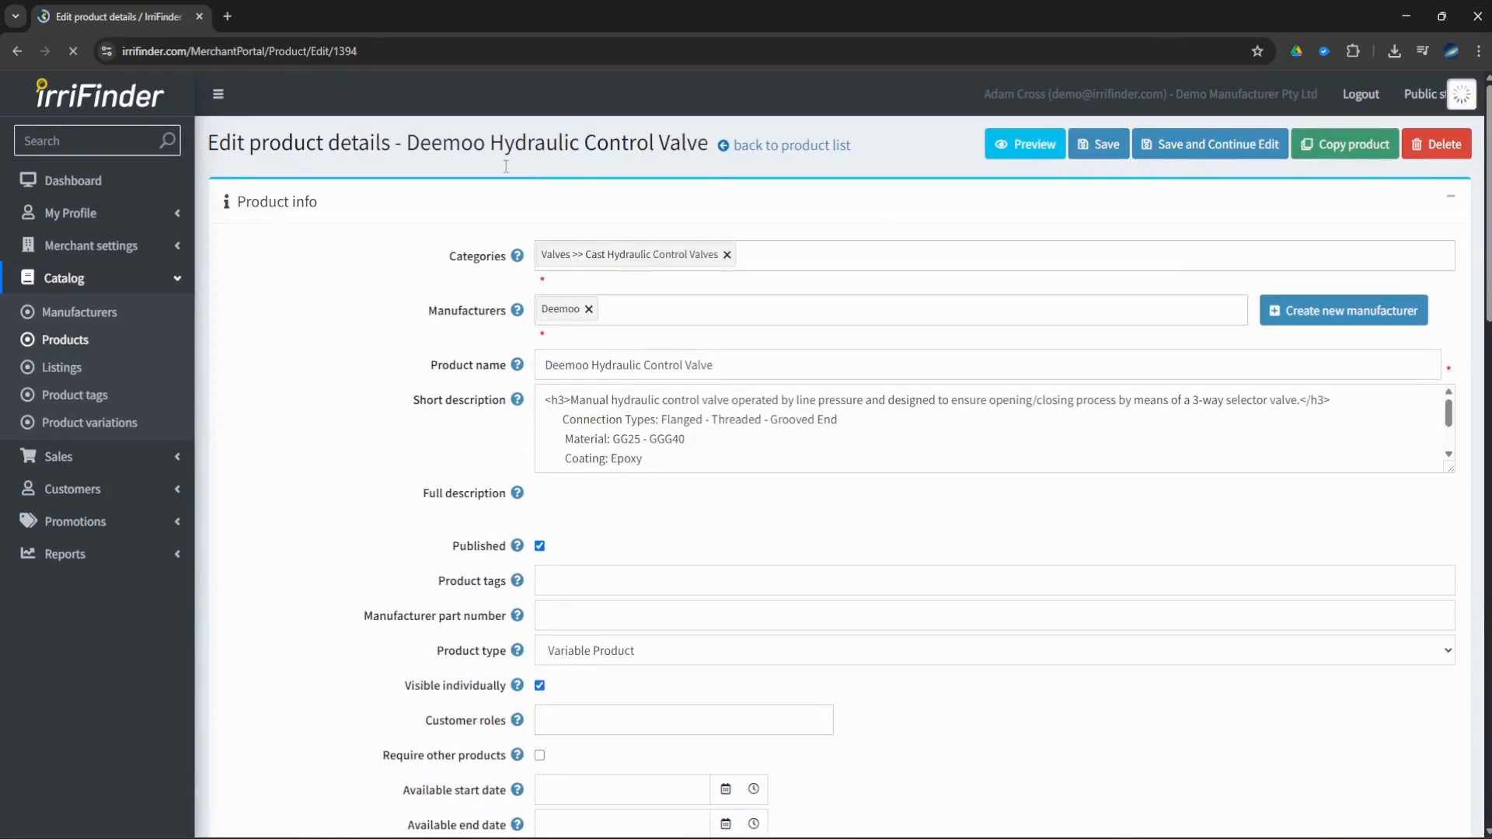
scroll(418, 406, down, 15)
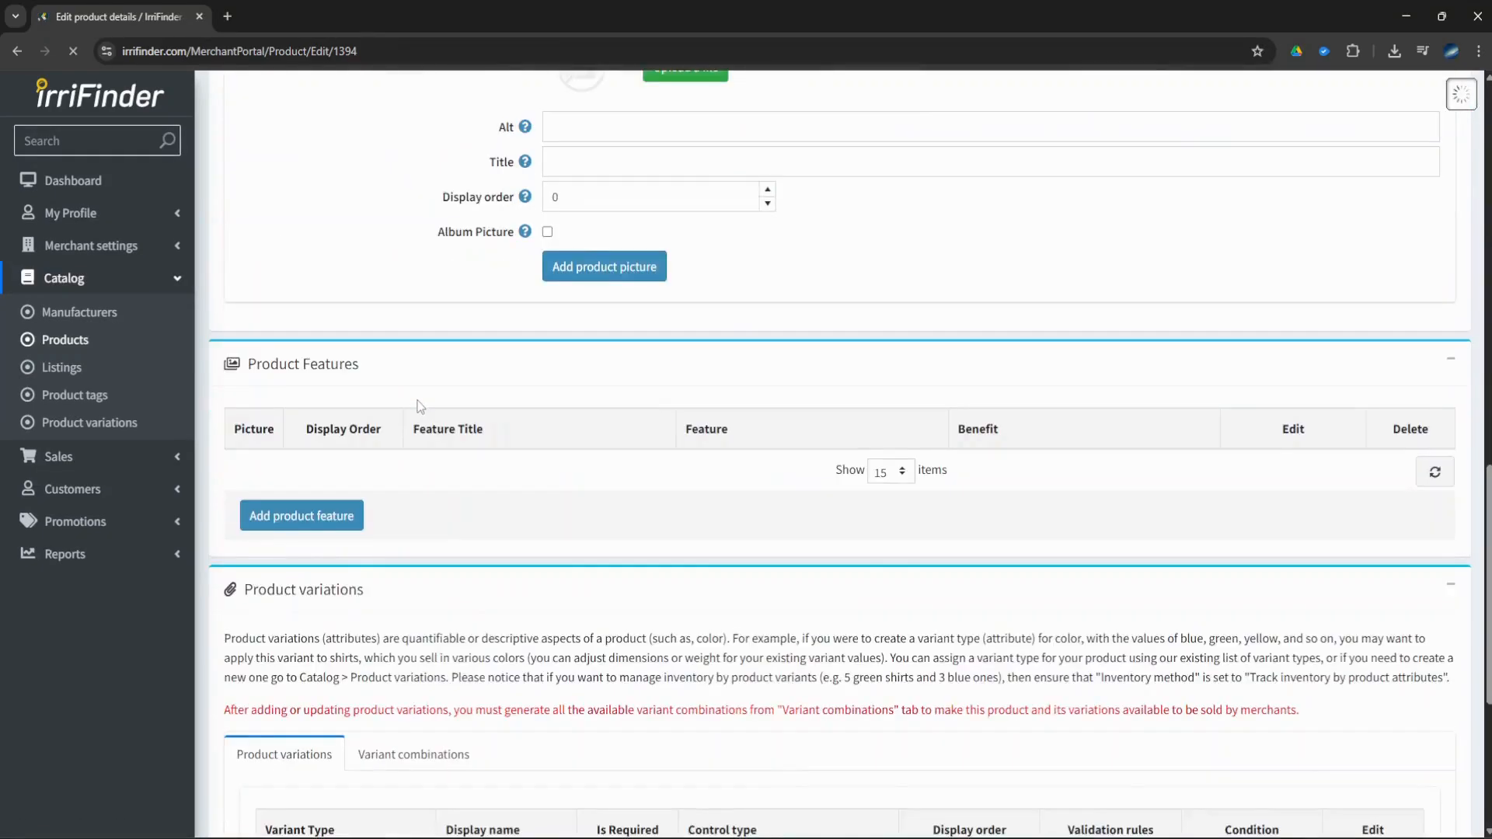
scroll(418, 407, down, 6)
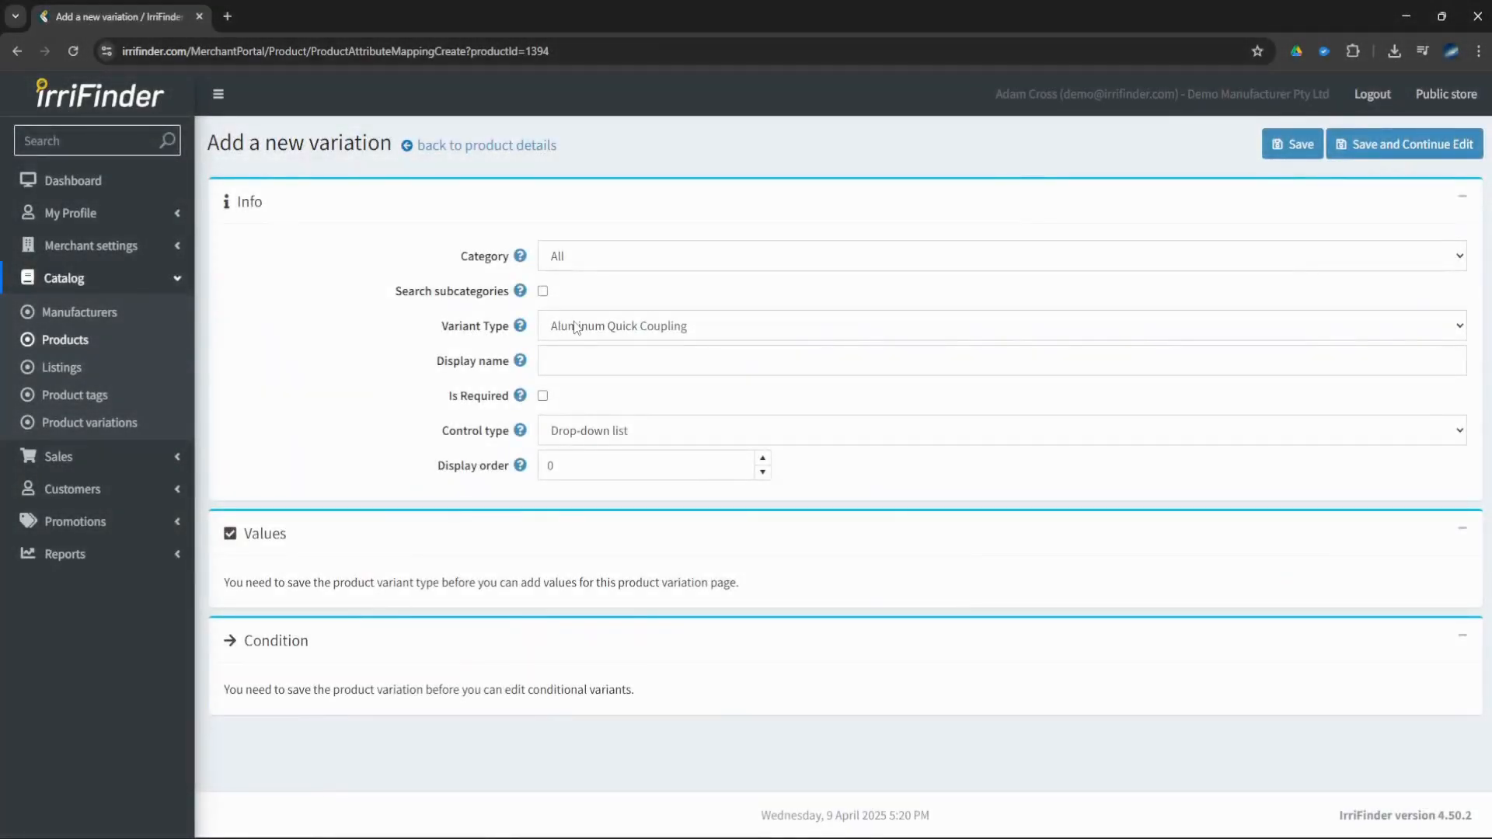
click(576, 327)
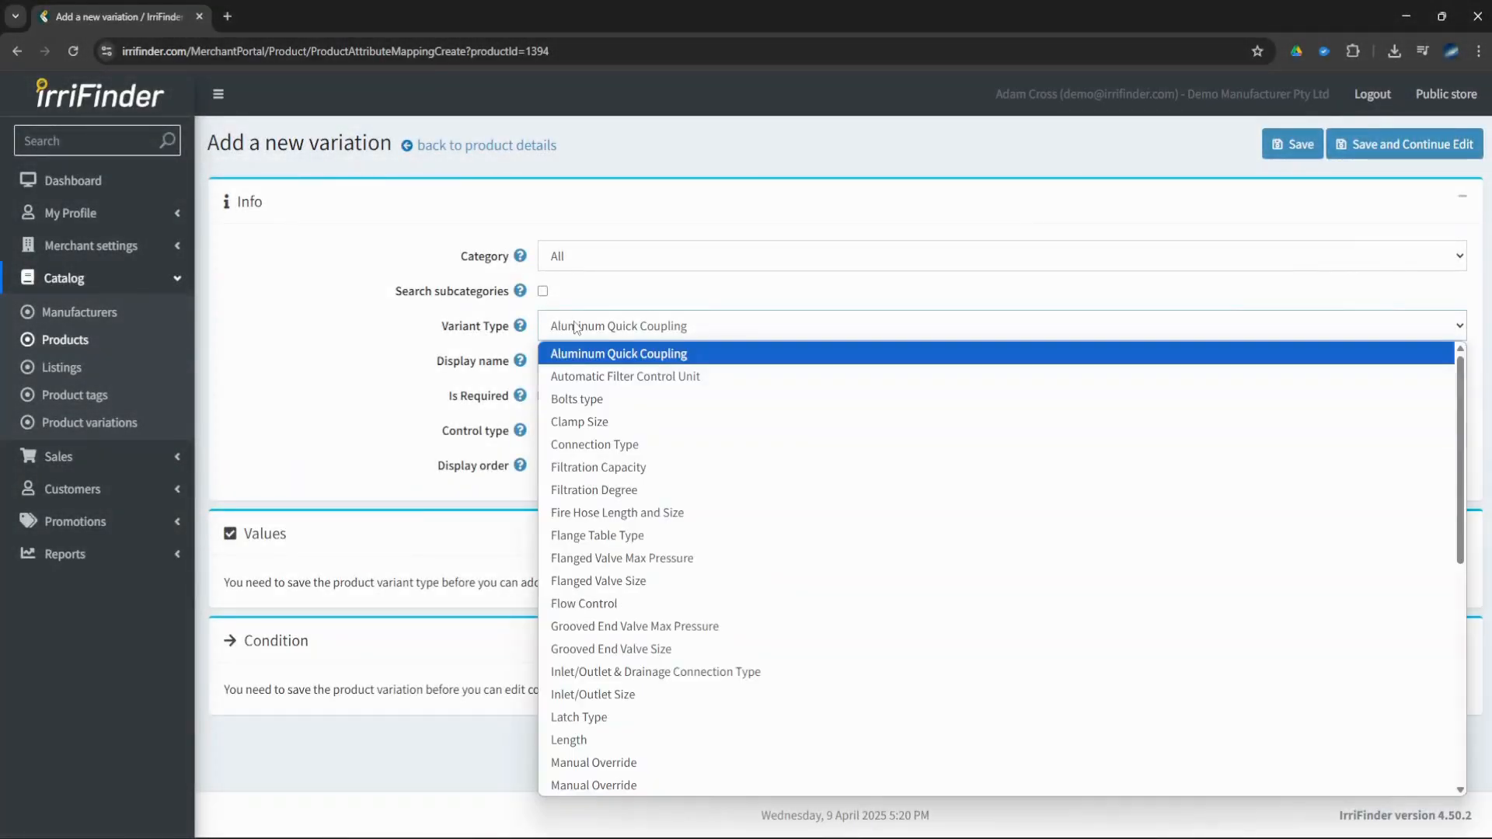
scroll(600, 637, down, 4)
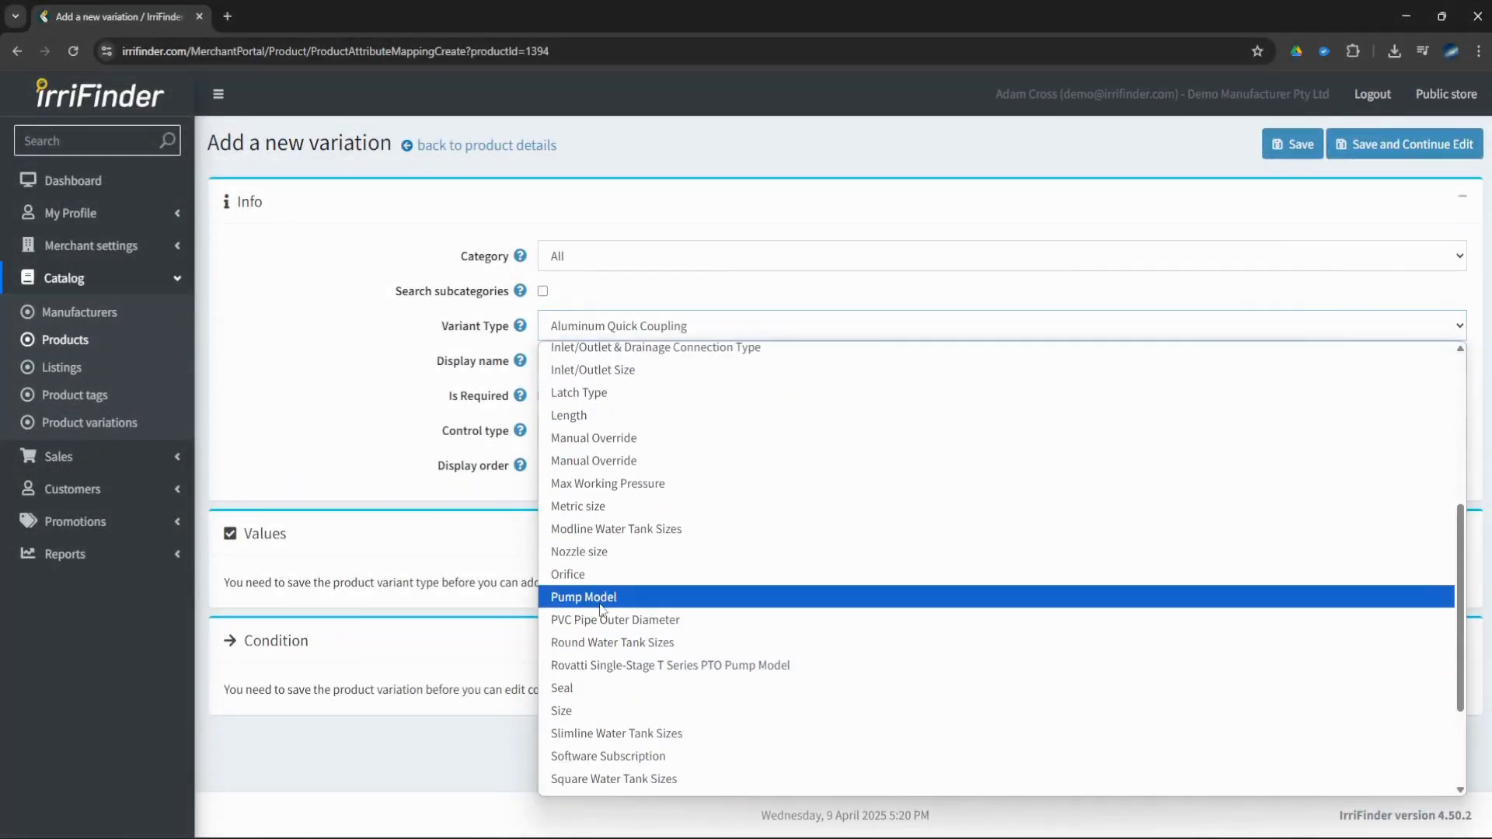
scroll(599, 621, down, 2)
click(602, 650)
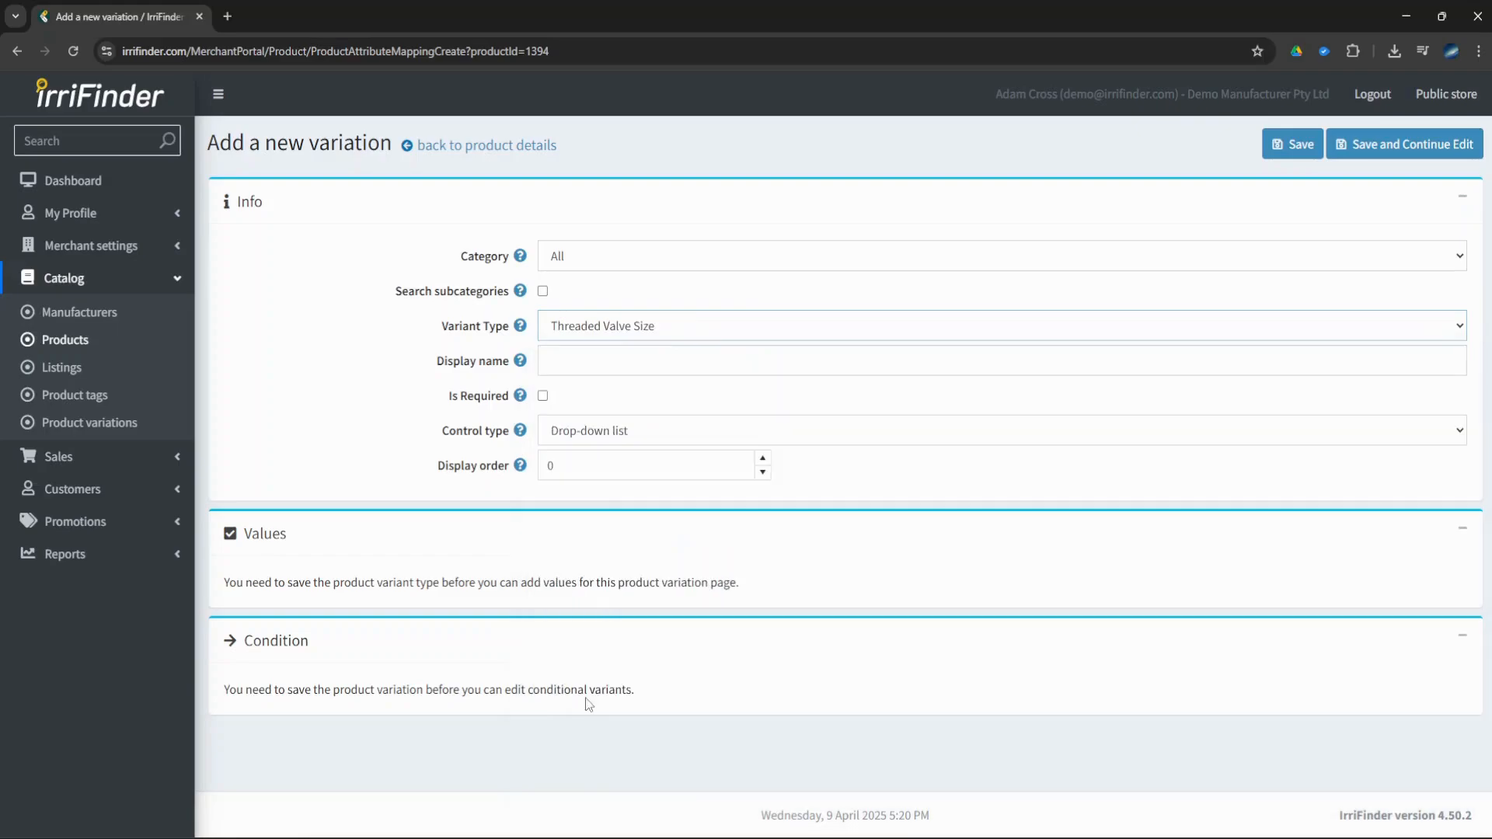
Mark the Threaded Valve Size variation as required with display order 1, and save it while continuing to edit
click(542, 396)
double_click(645, 466)
text(1)
click(1369, 155)
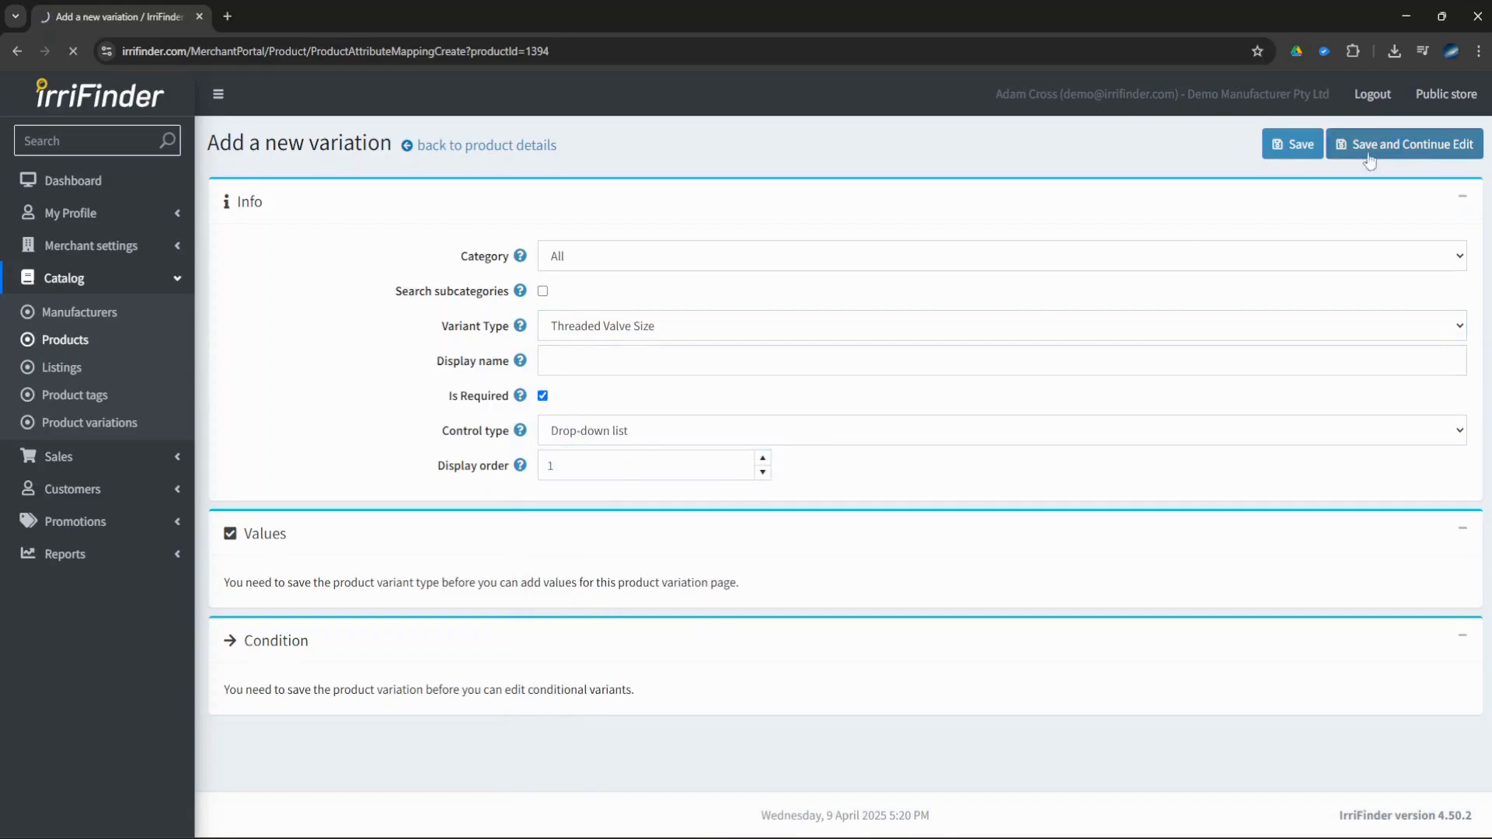
Add and save the variation option "50 mm" for Threaded Valve Size, pre-selected and with display order 1
scroll(346, 620, down, 2)
click(349, 622)
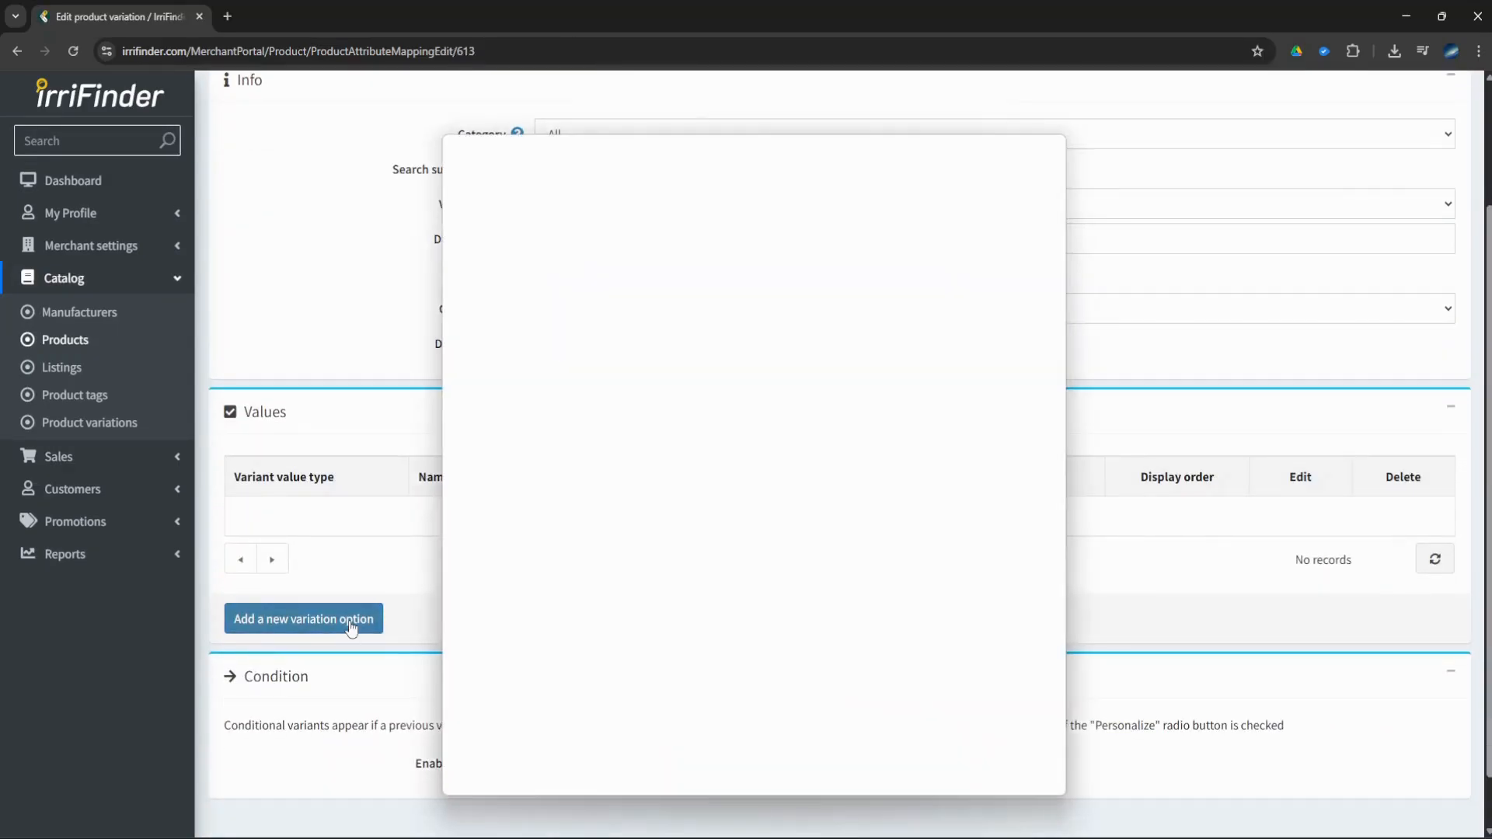
click(657, 281)
text(50)
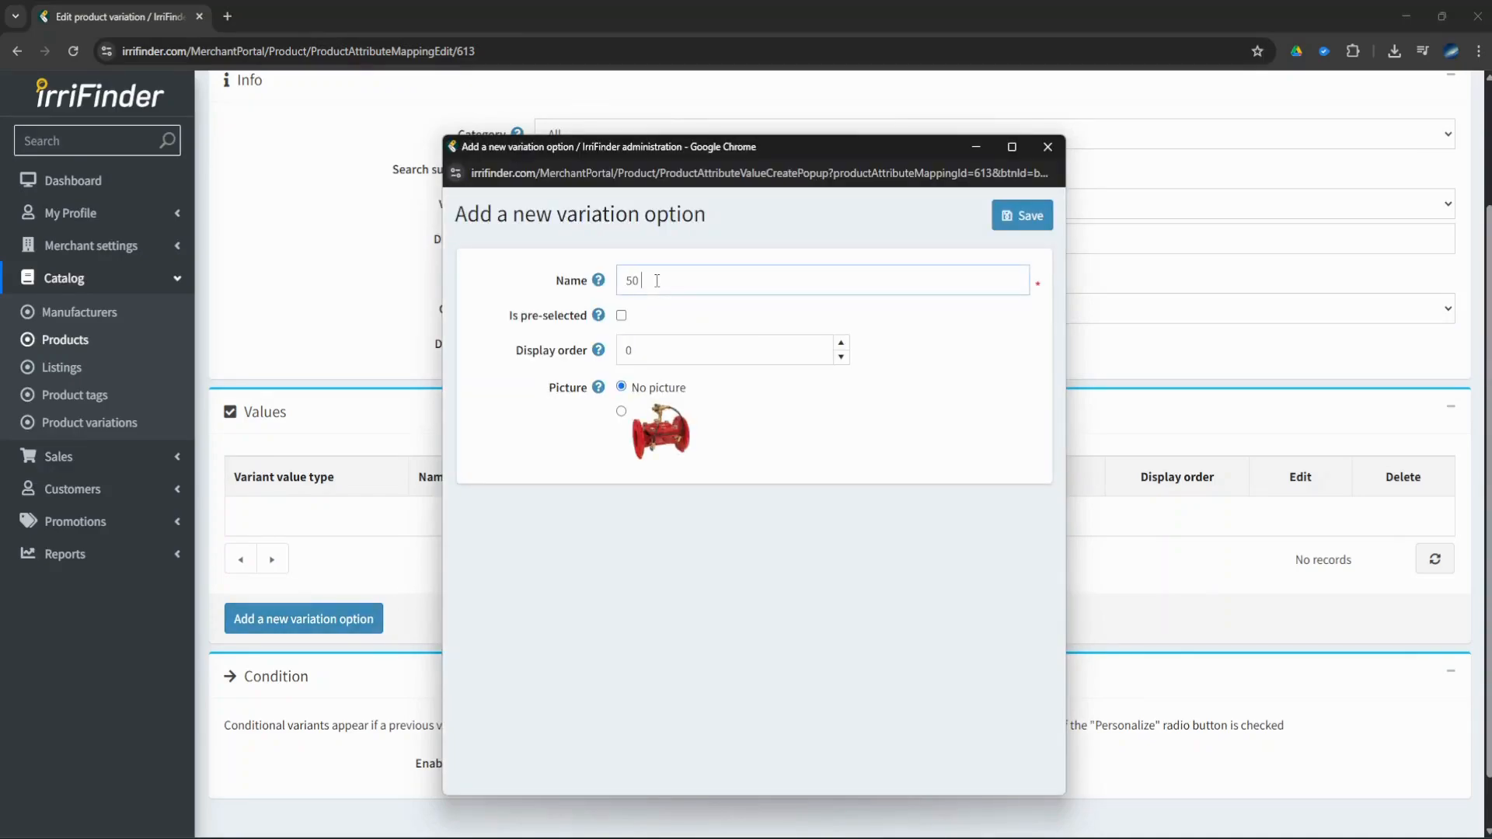
text( mm)
click(620, 315)
double_click(619, 355)
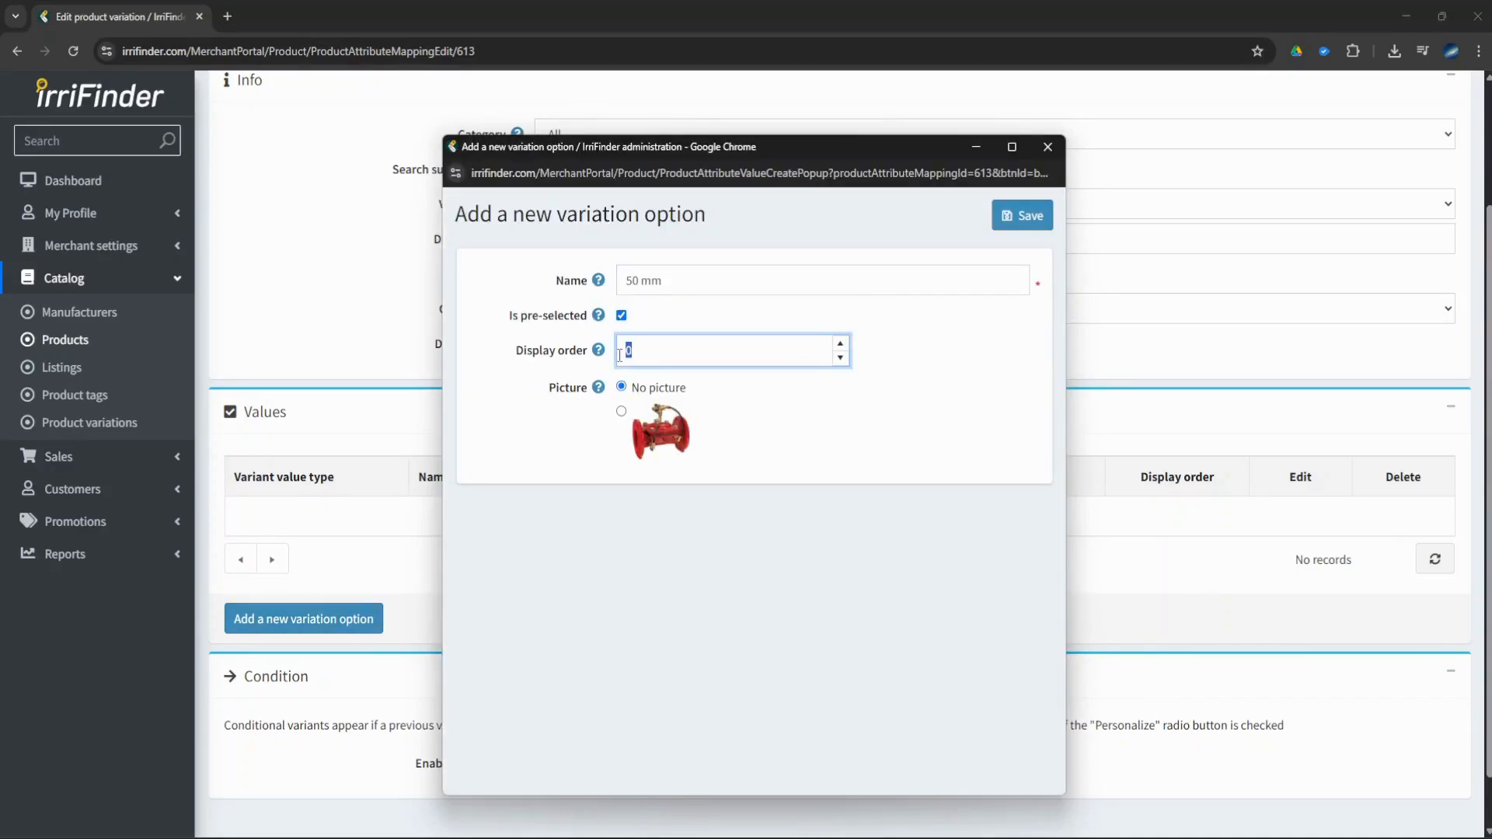
text(1)
click(1023, 216)
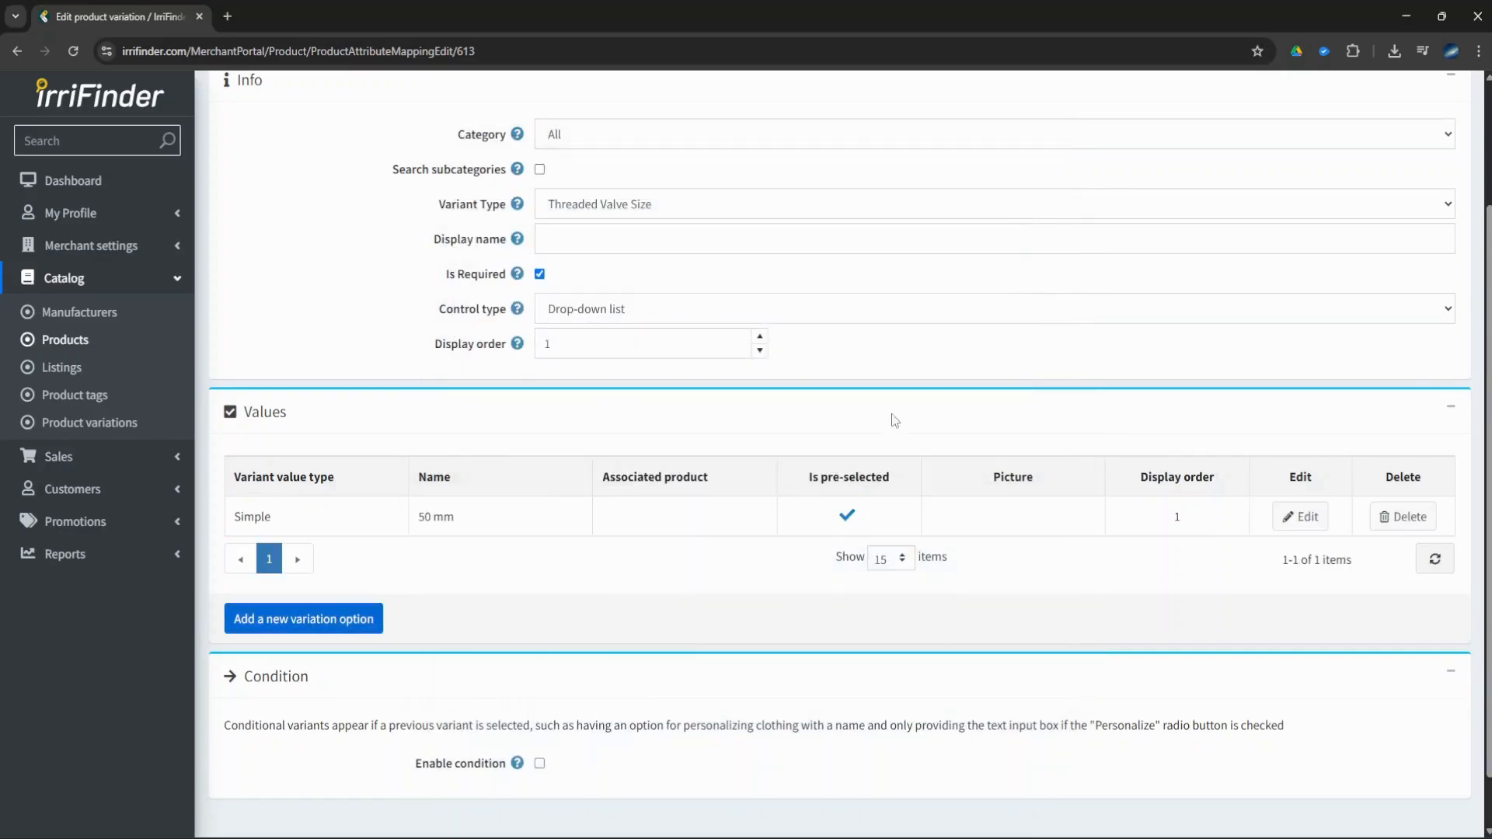
Add and save the variation option "75 mm" for Threaded Valve Size, with display order 2 and not pre-selected
click(363, 617)
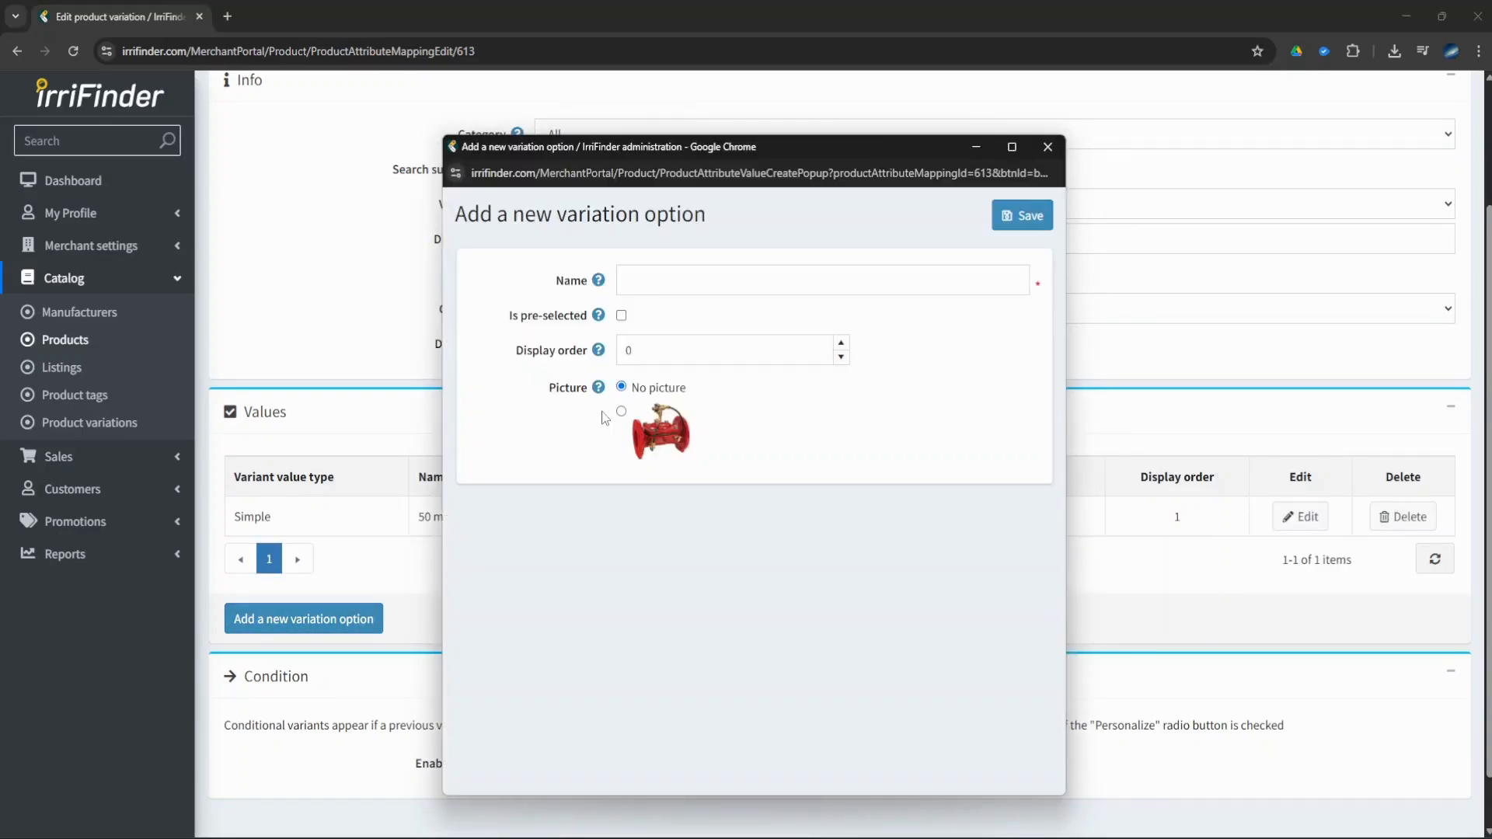
text(75 mm)
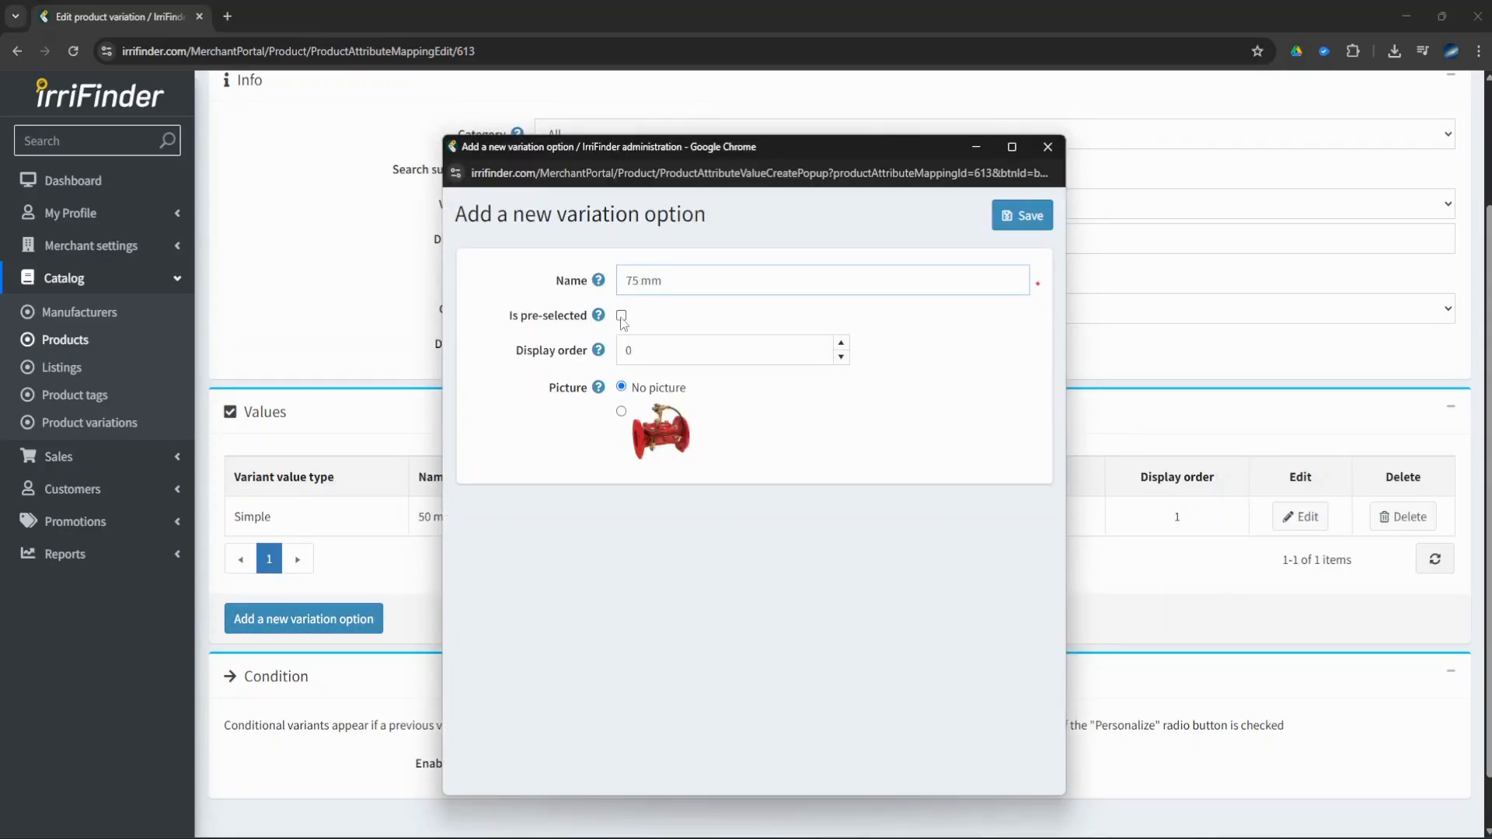
click(840, 345)
click(1035, 222)
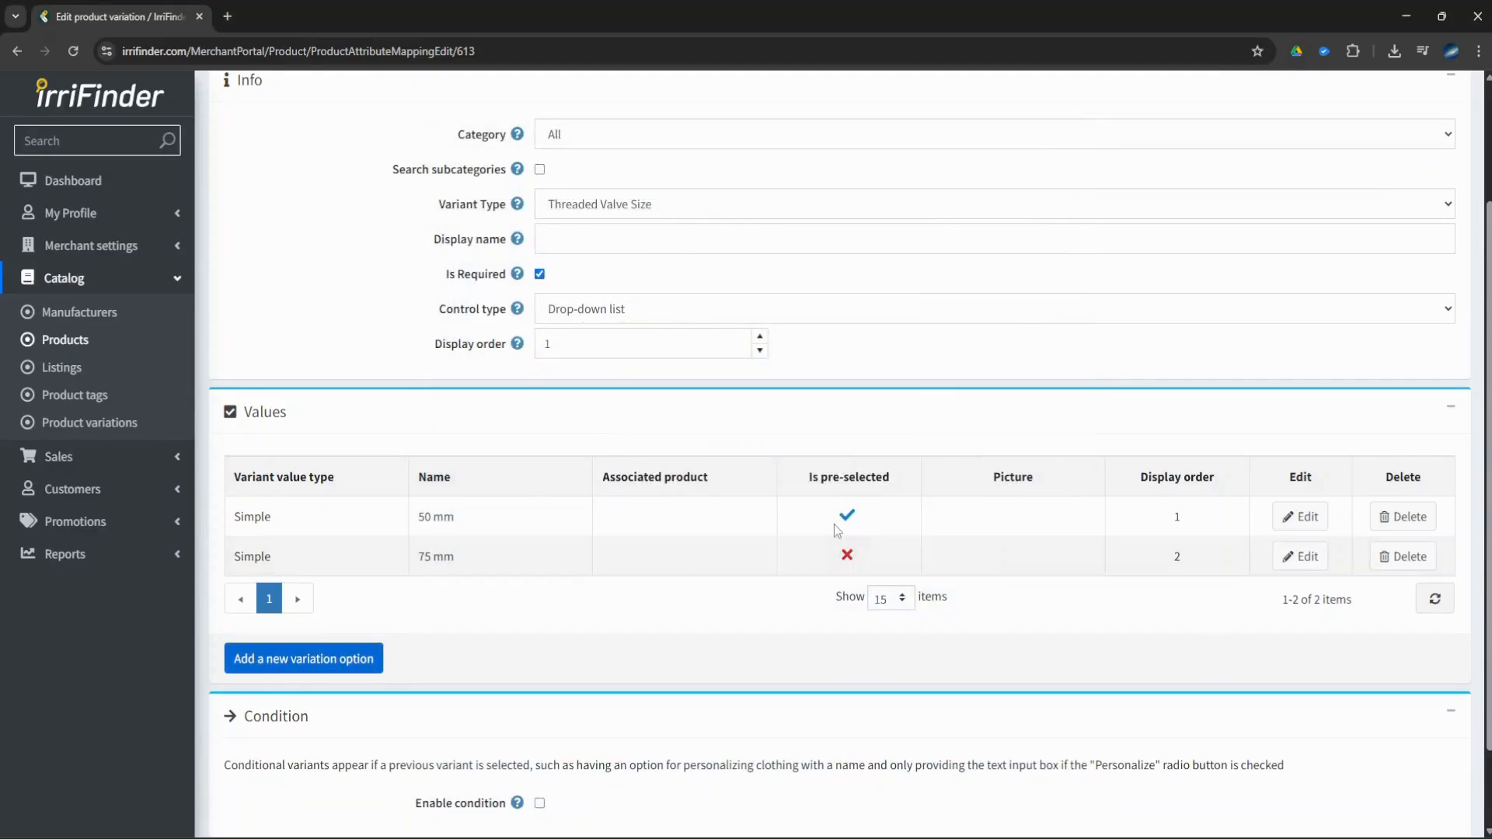
Enable a condition on Threaded Valve Size so it depends on Connection Type being BSP Threaded, and save the variation
scroll(808, 538, down, 2)
click(540, 704)
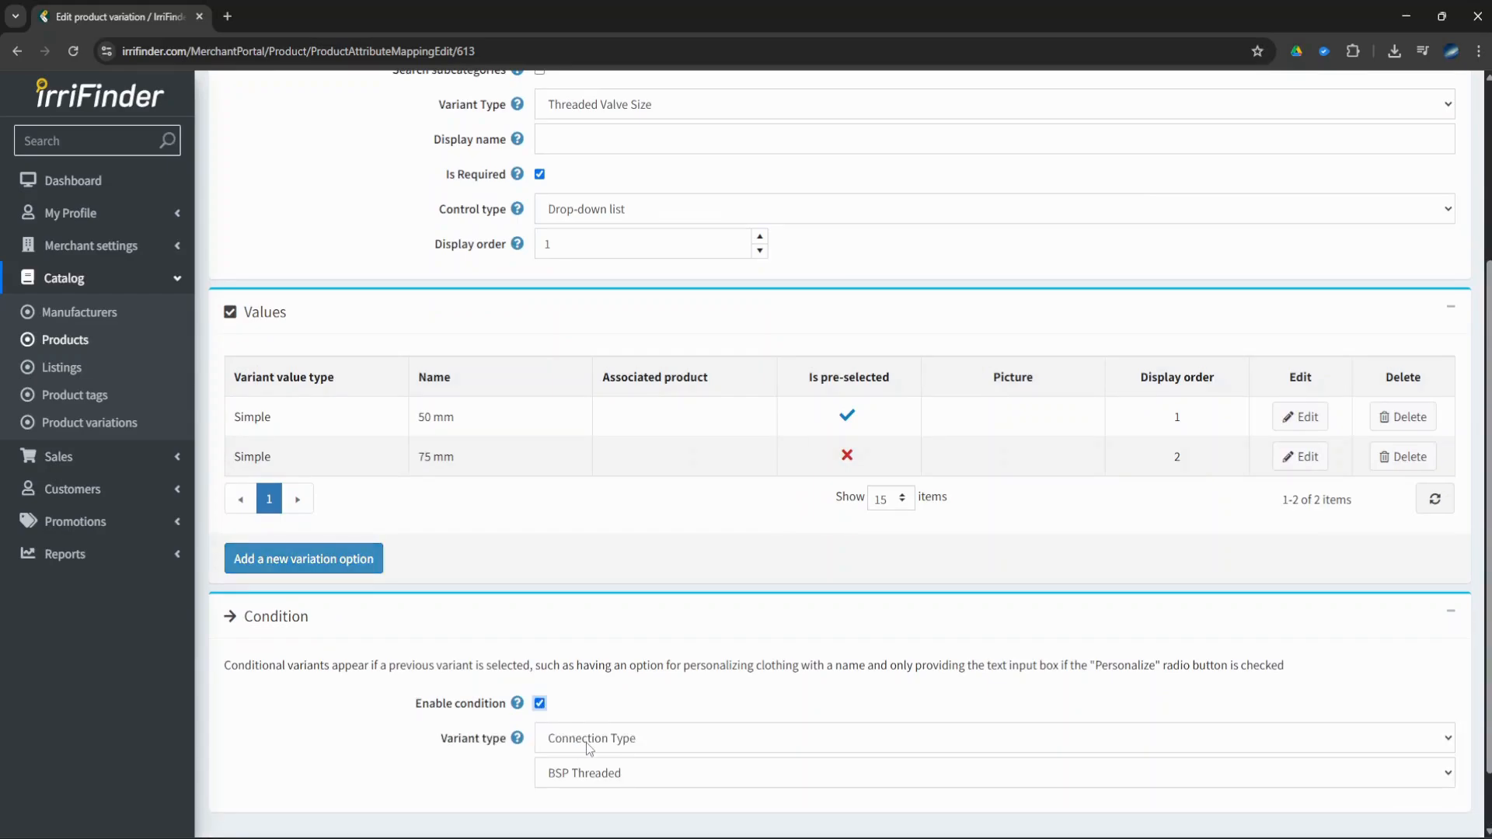
click(579, 777)
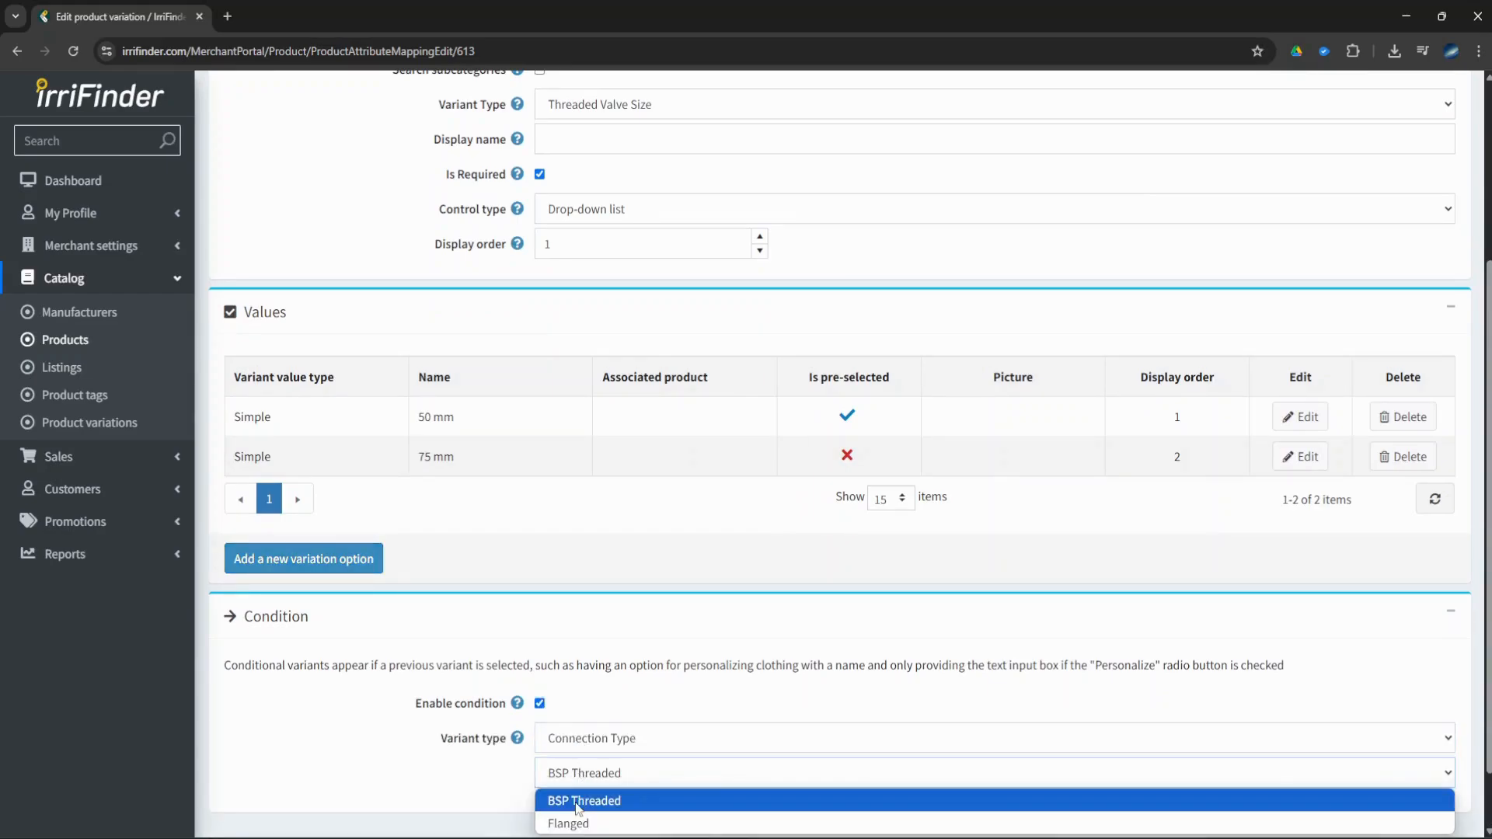
click(575, 806)
scroll(490, 769, up, 2)
scroll(490, 767, up, 2)
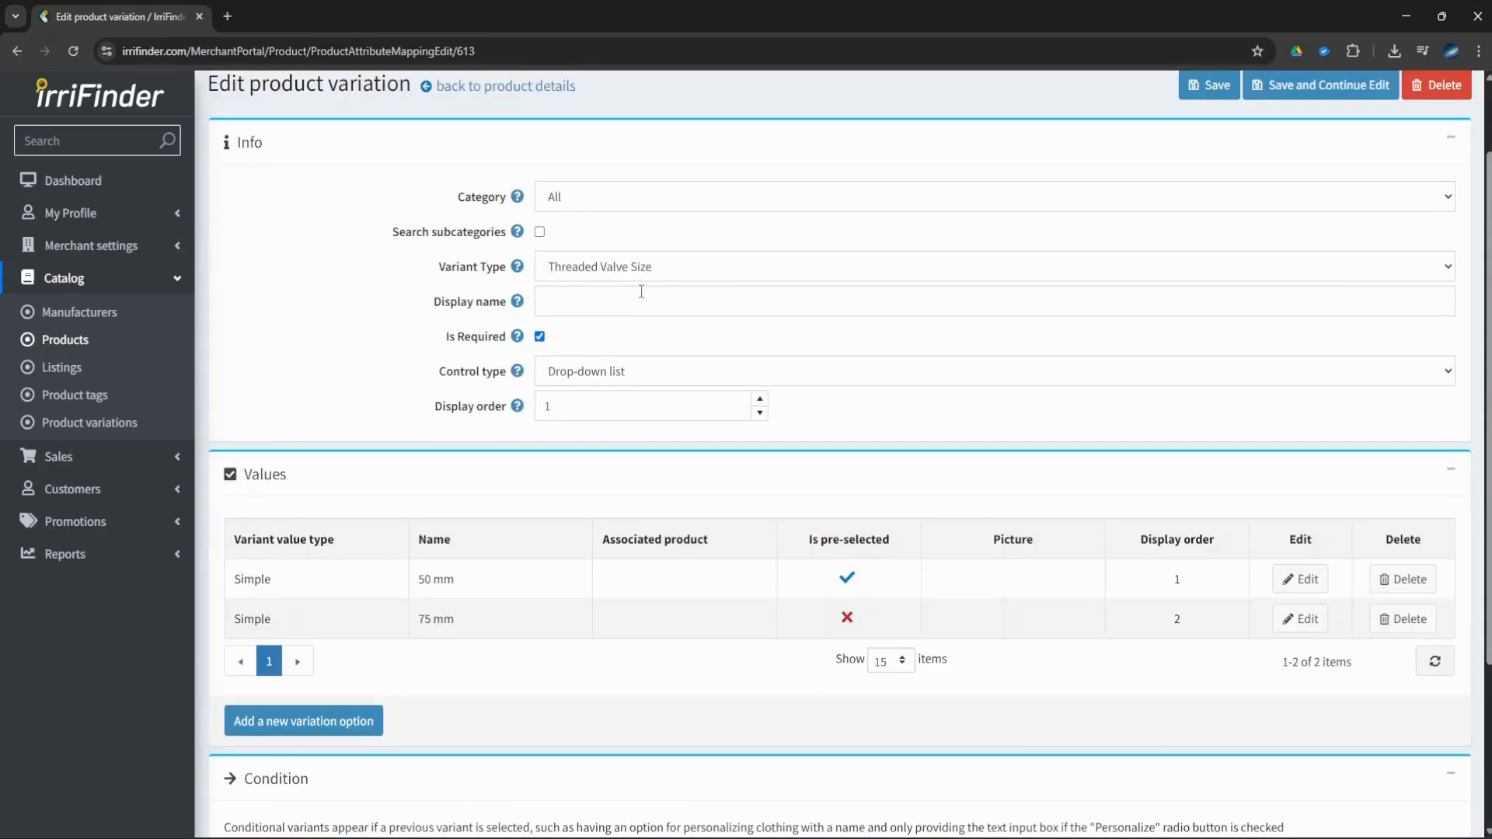
scroll(488, 710, down, 3)
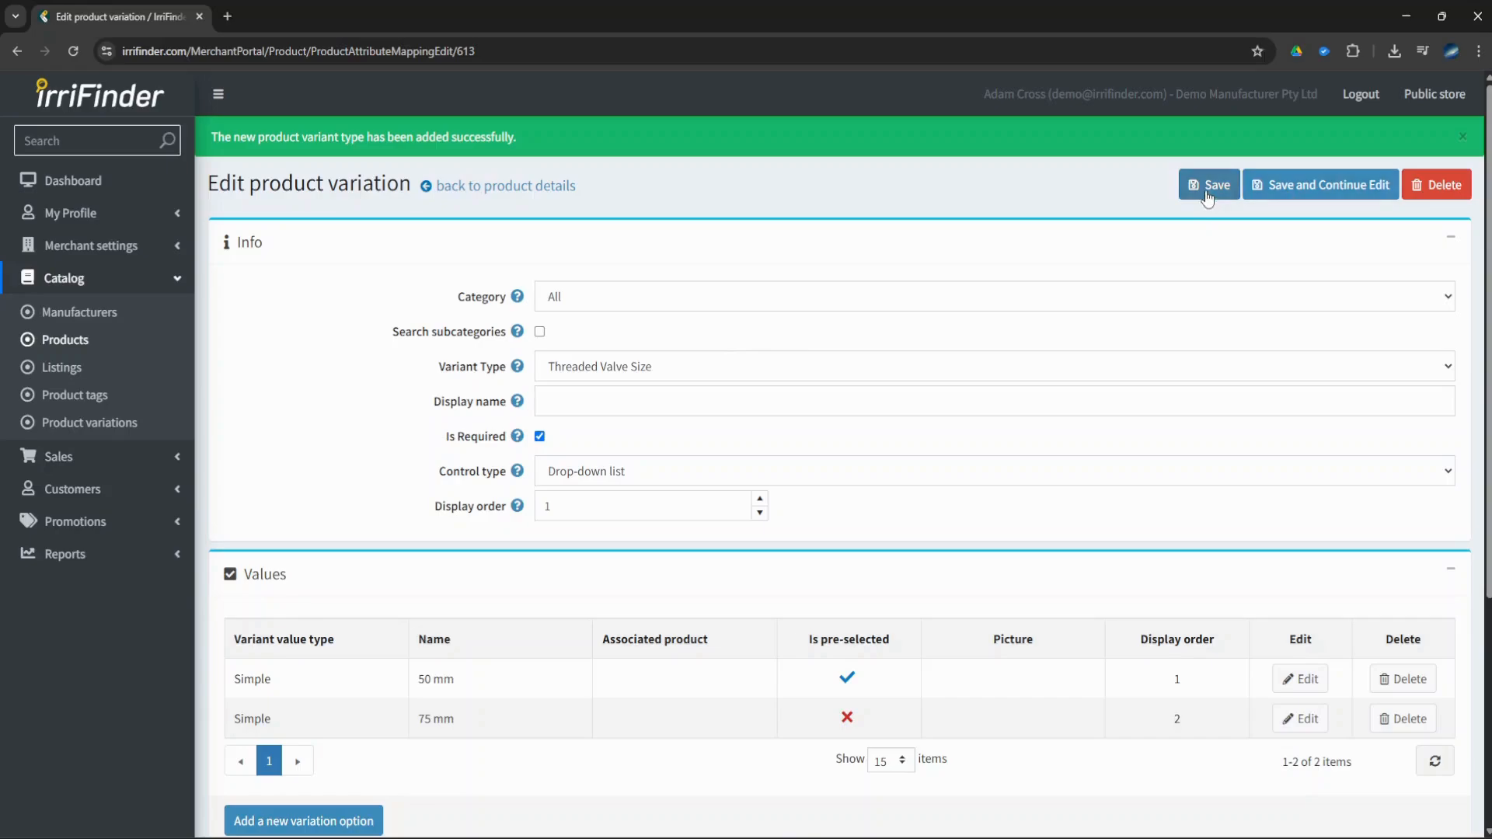
click(1207, 194)
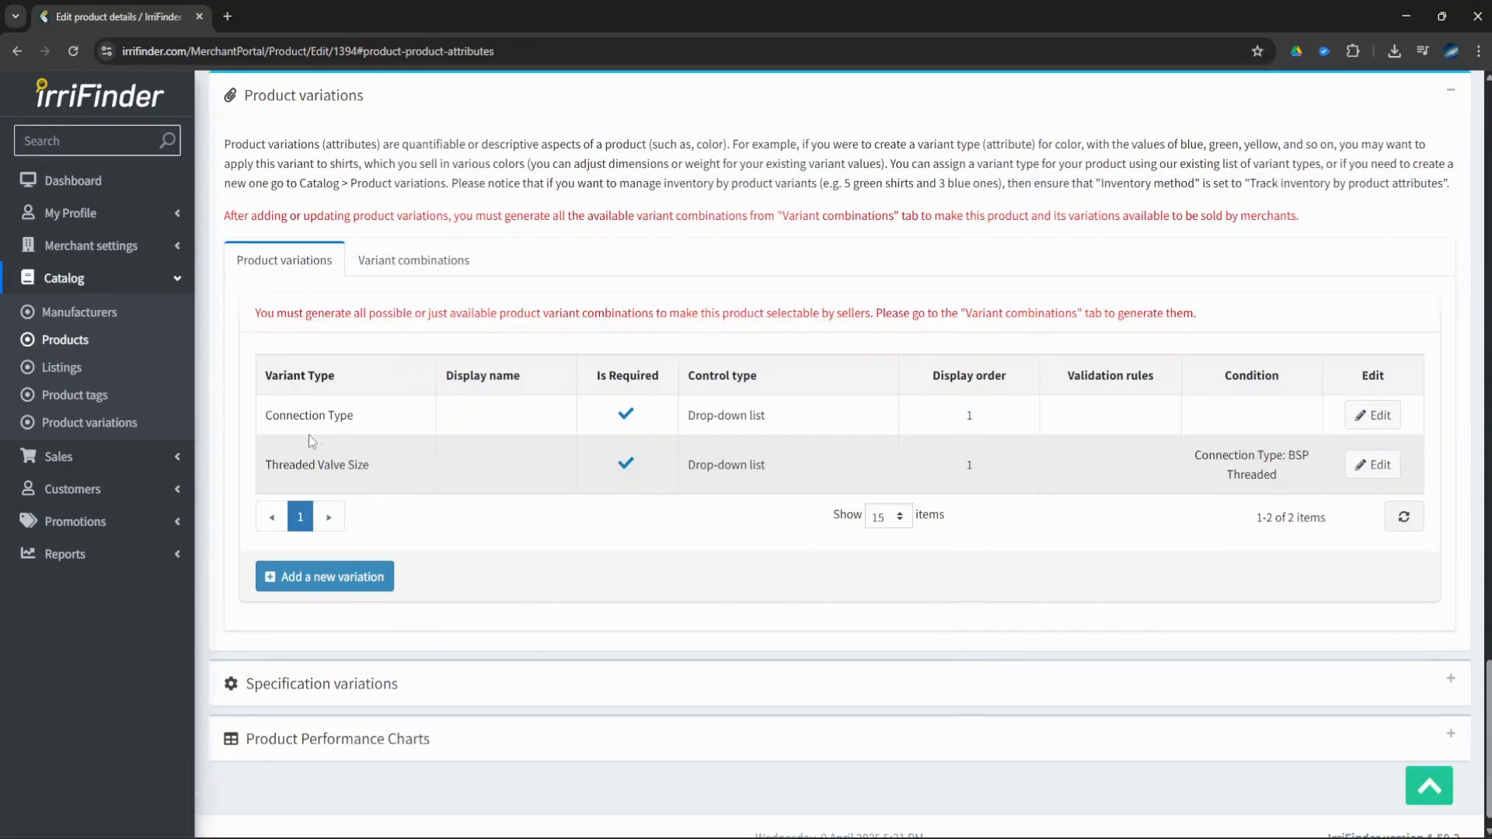
Create a required variation of type Flanged Valve Size with display order 3, and save it while continuing to edit
click(334, 563)
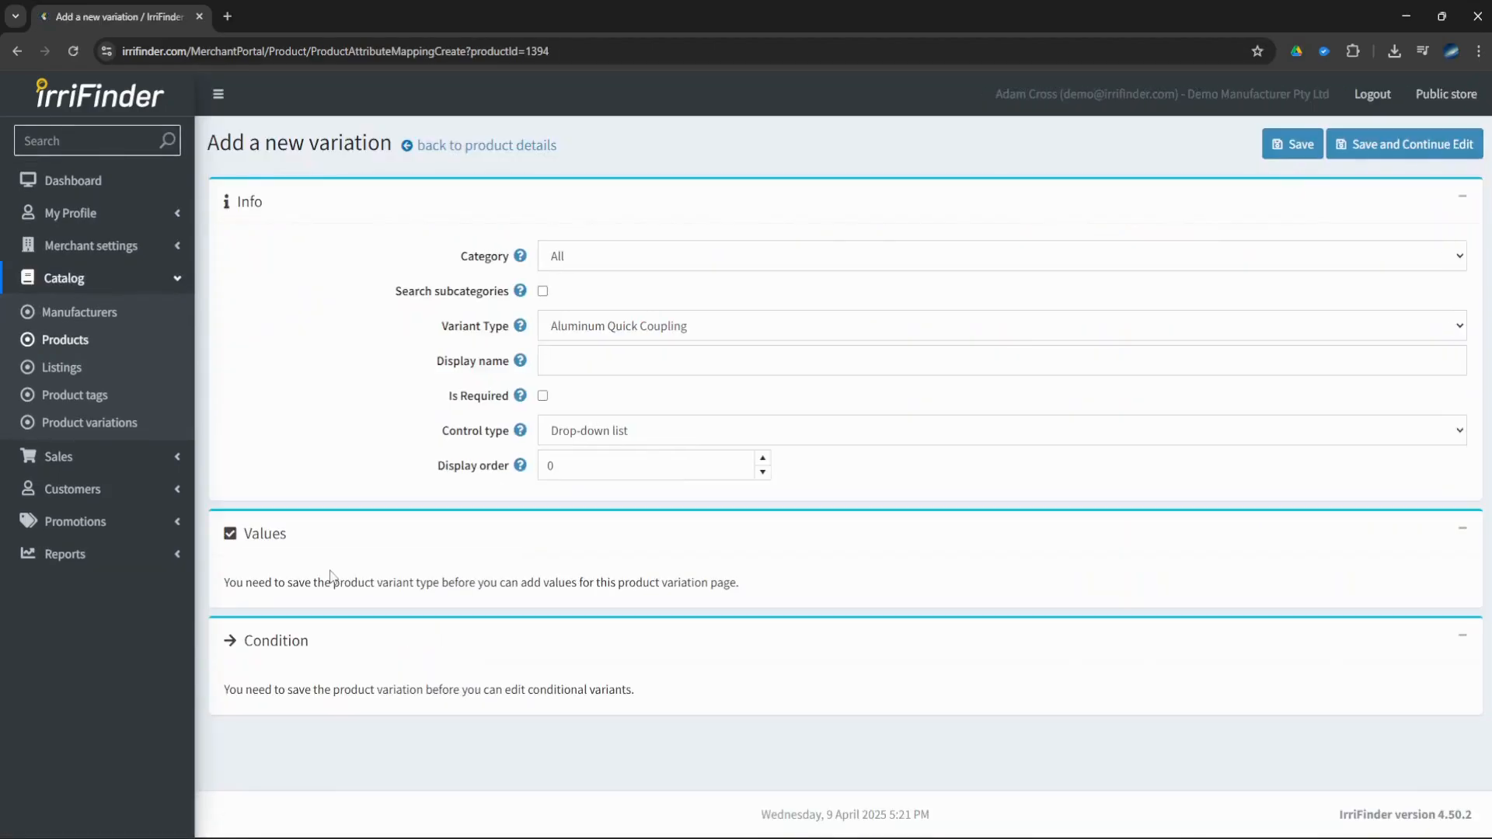
click(575, 326)
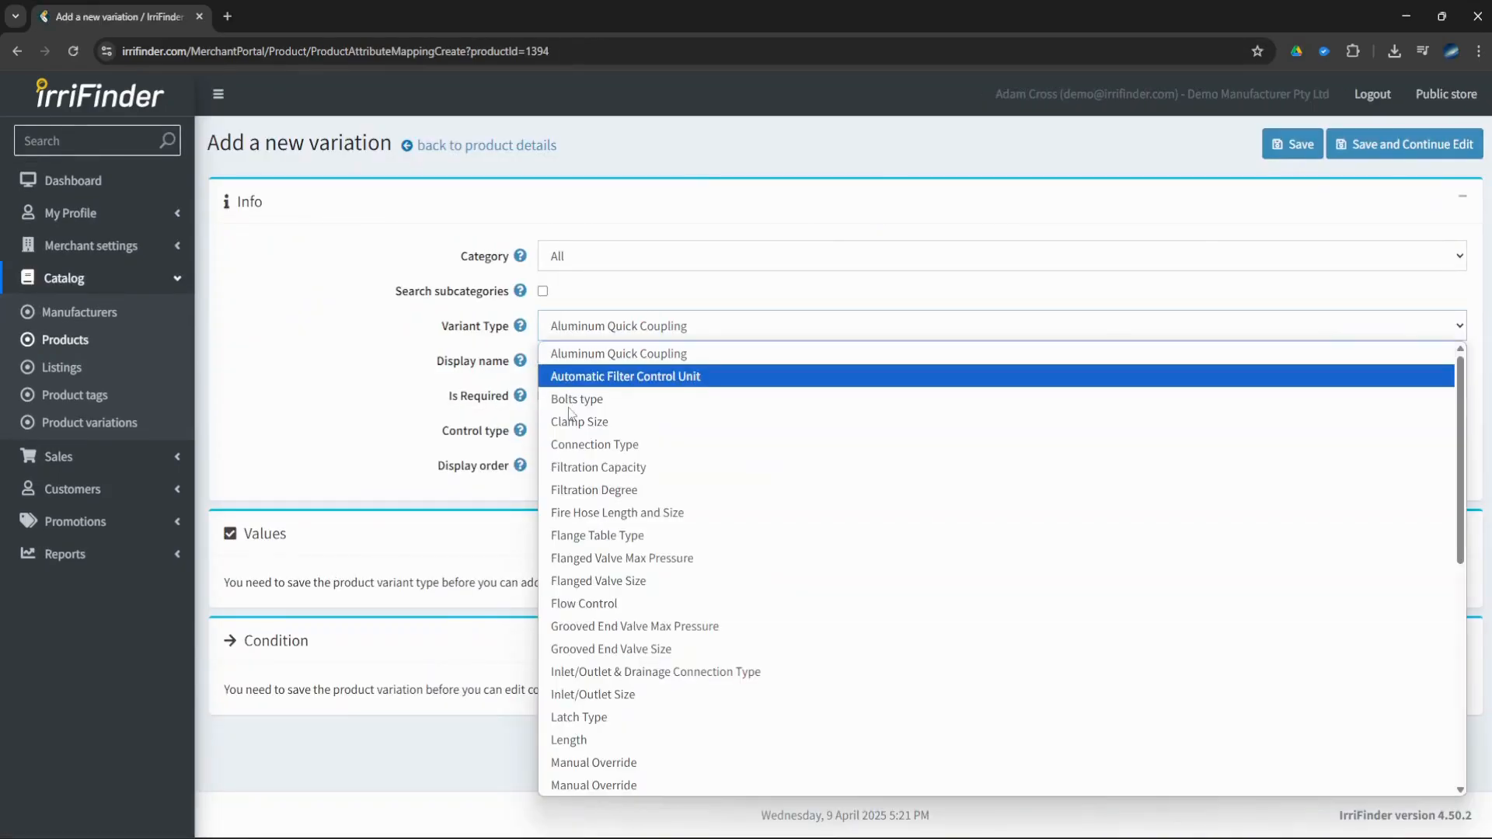
click(581, 581)
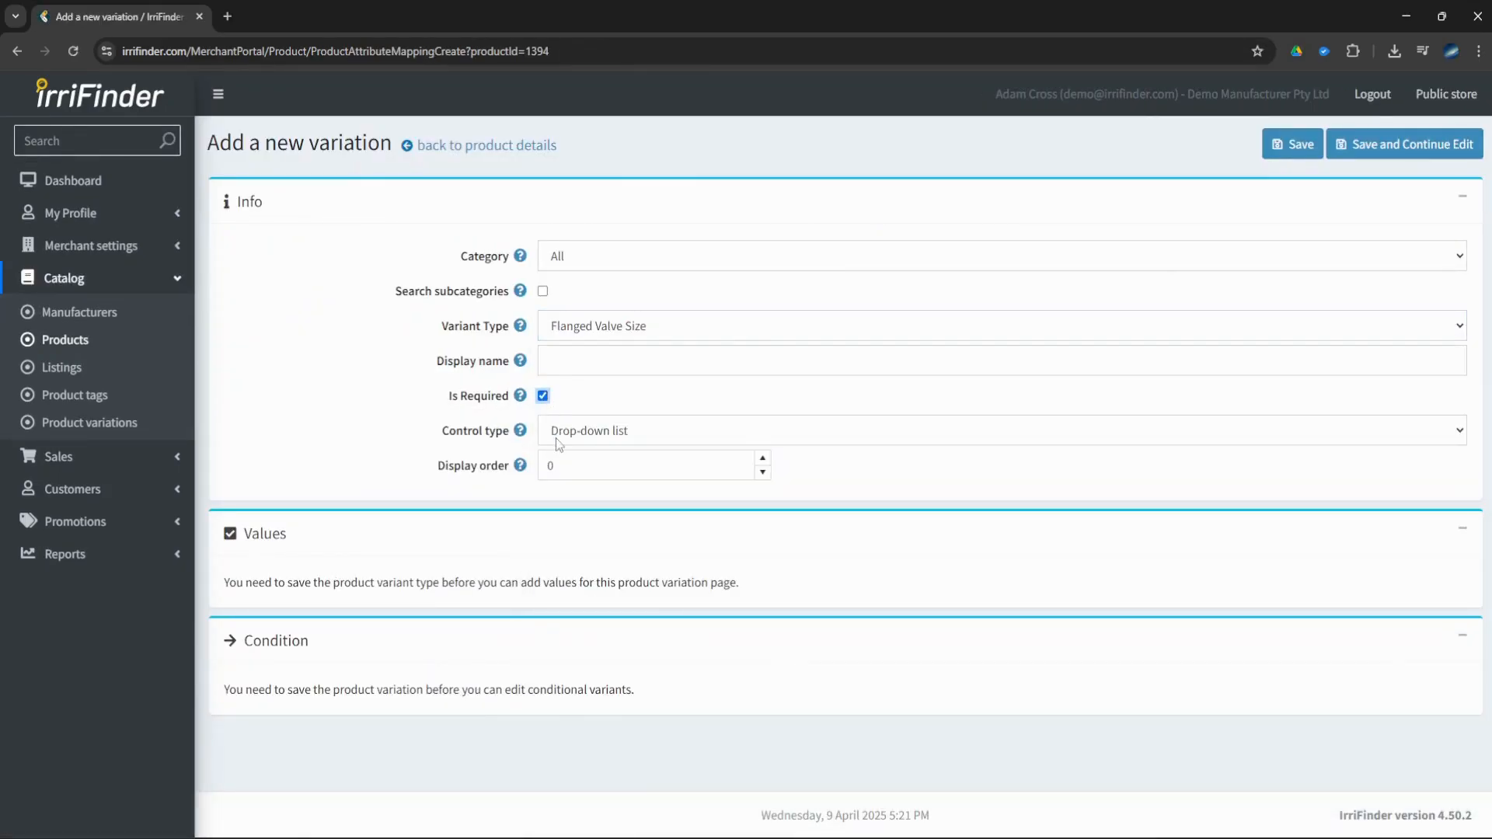
double_click(553, 465)
text(3)
click(1381, 148)
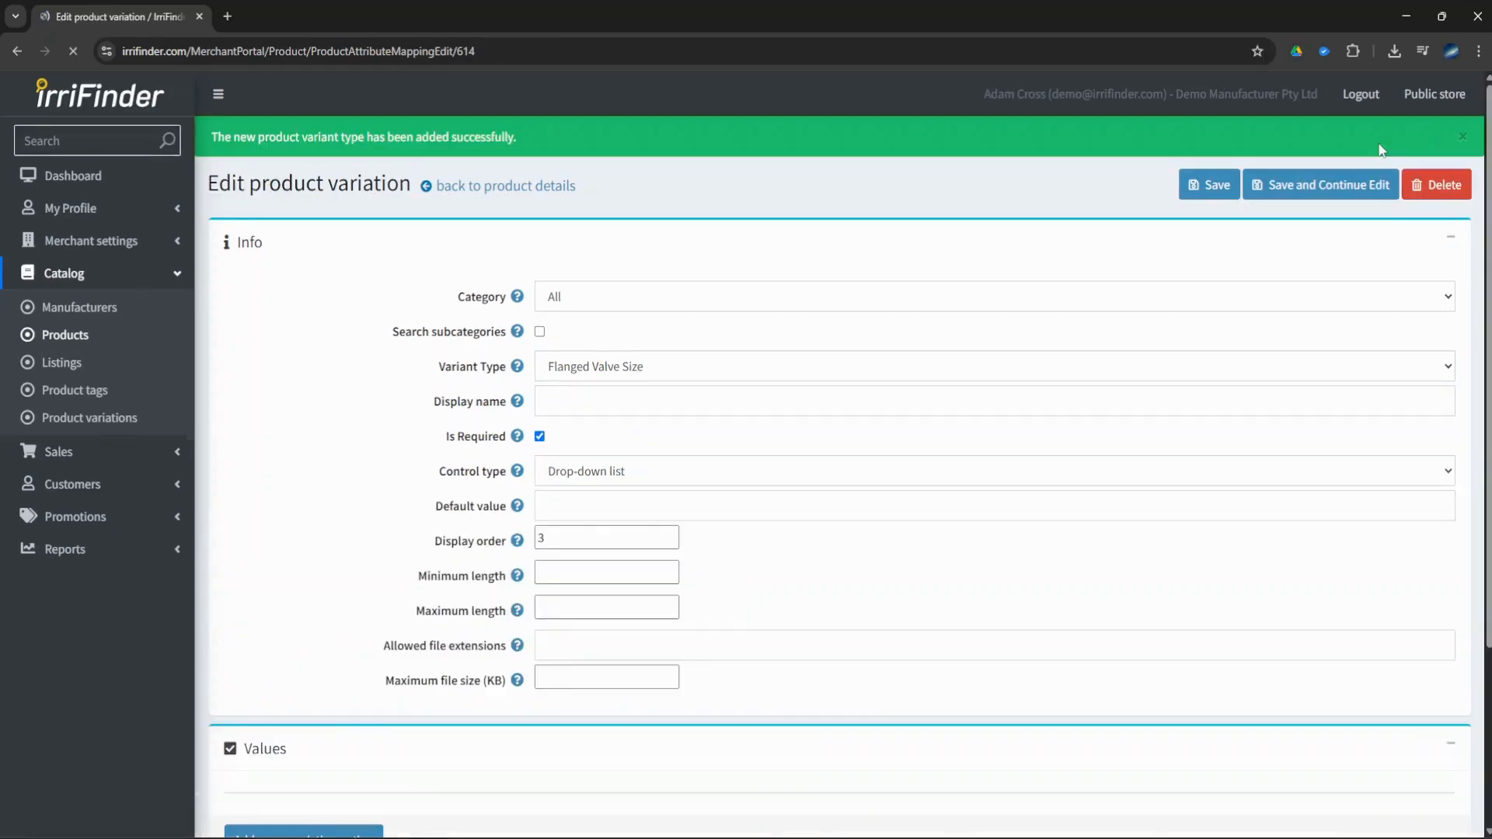
Add and save the variation option "100 mm" for Flanged Valve Size, pre-selected and with display order 1
scroll(699, 544, down, 2)
click(325, 635)
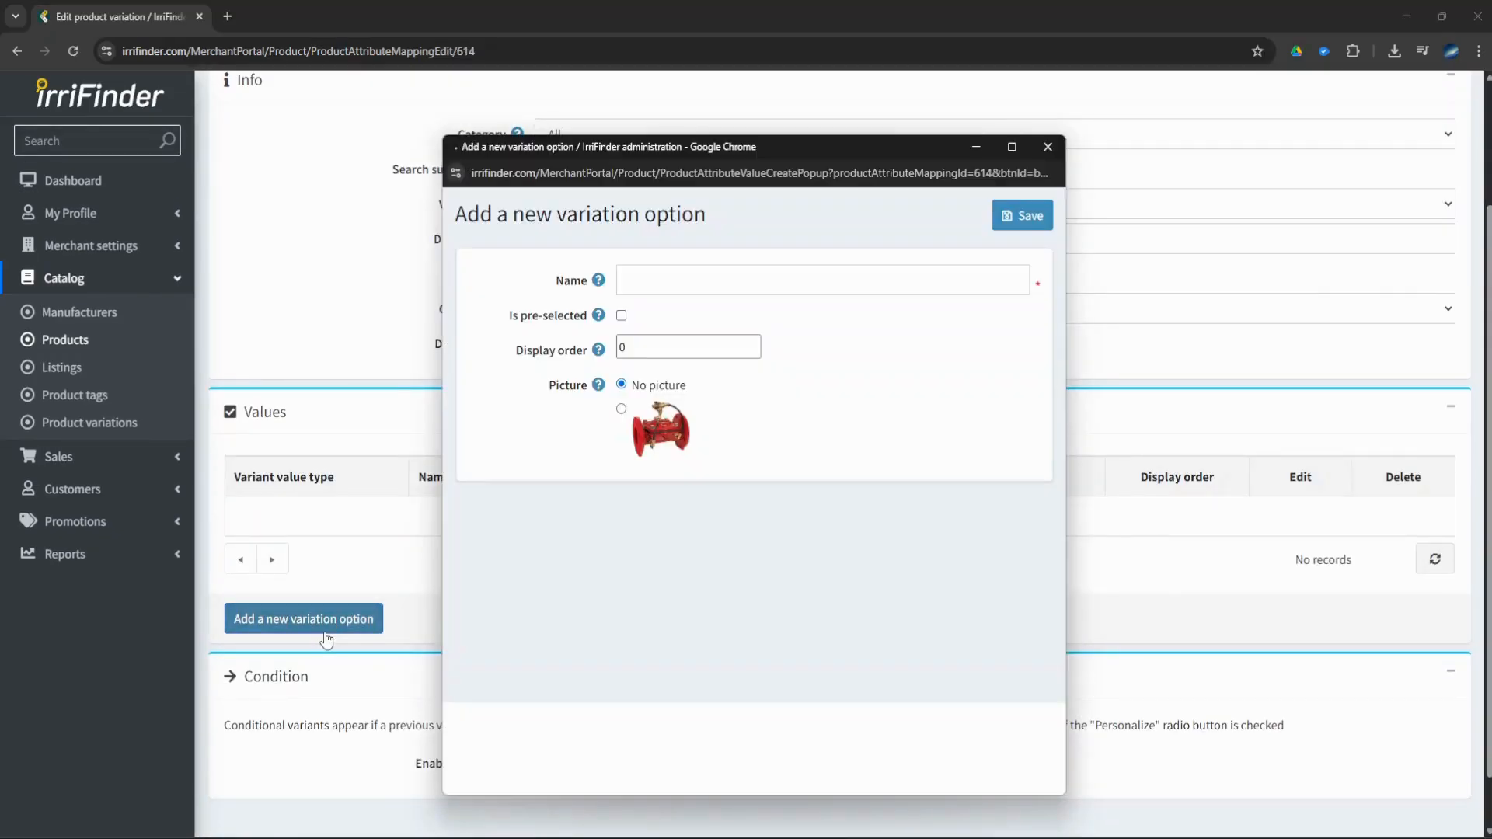
click(629, 281)
text(100 mm)
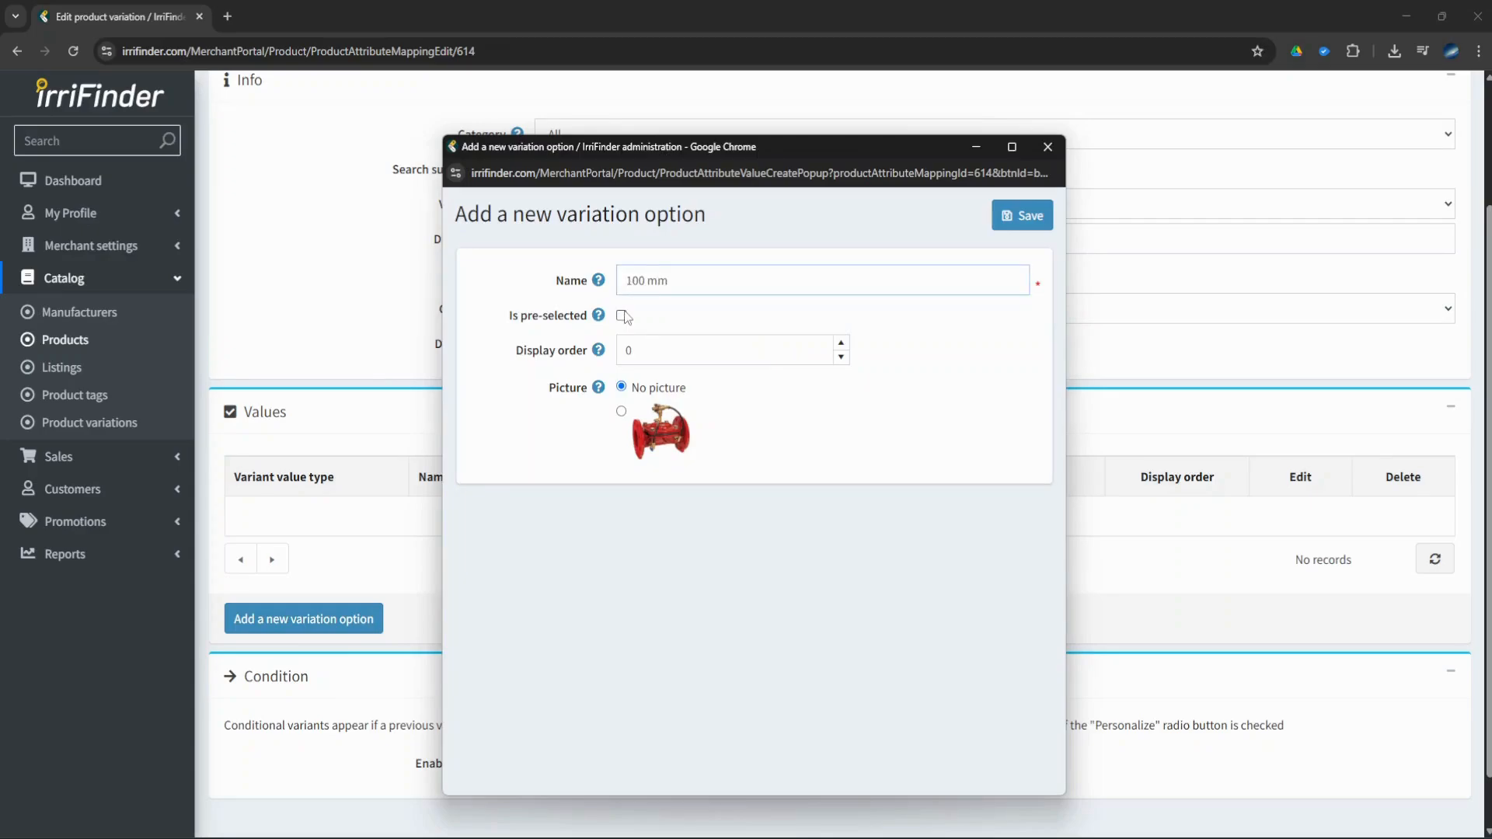
click(621, 316)
click(841, 343)
click(1012, 220)
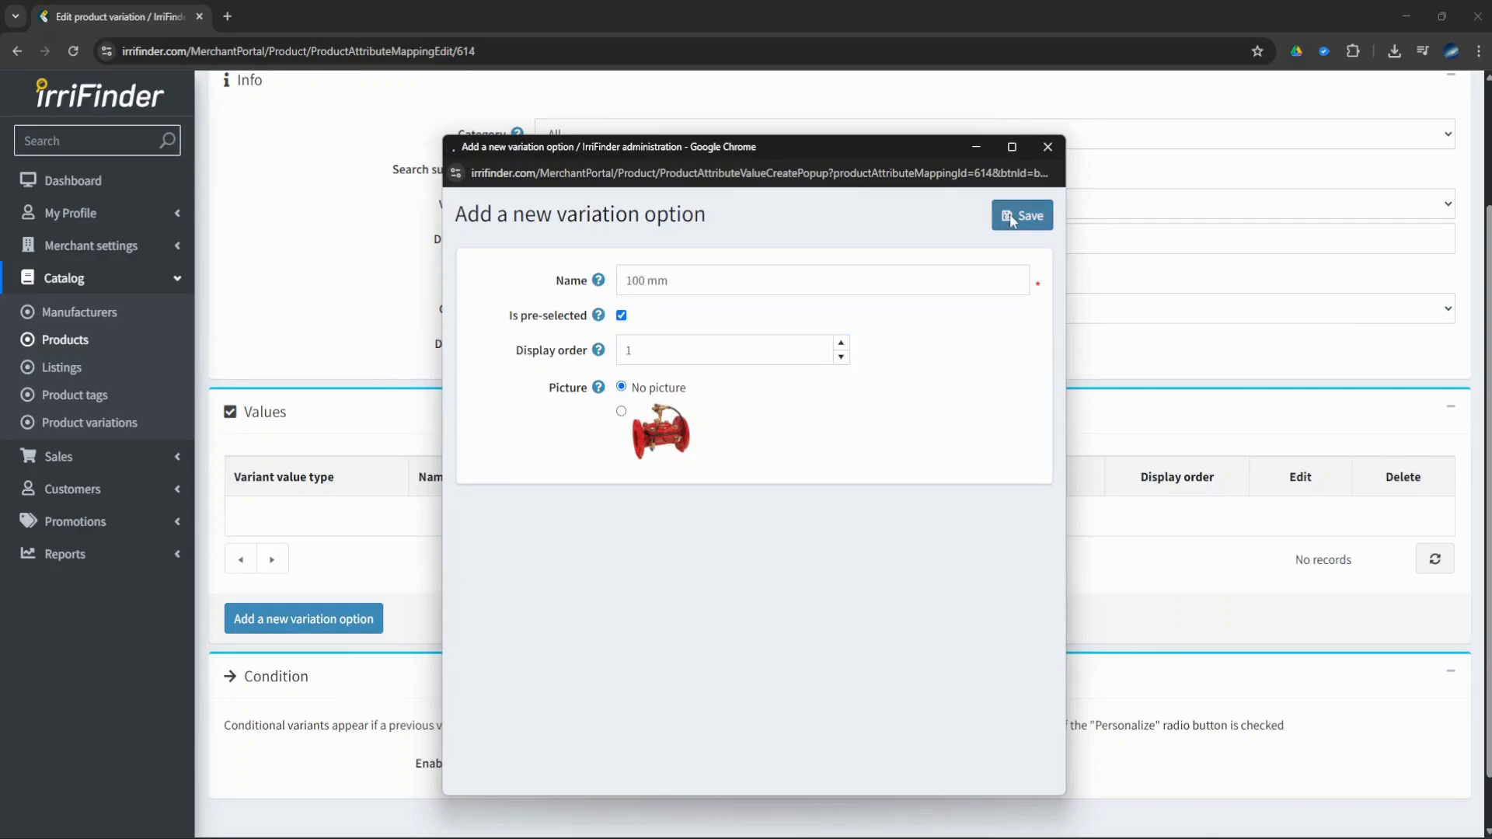
Add and save the variation option "125 mm" for Flanged Valve Size, with display order 2 and not pre-selected
click(325, 621)
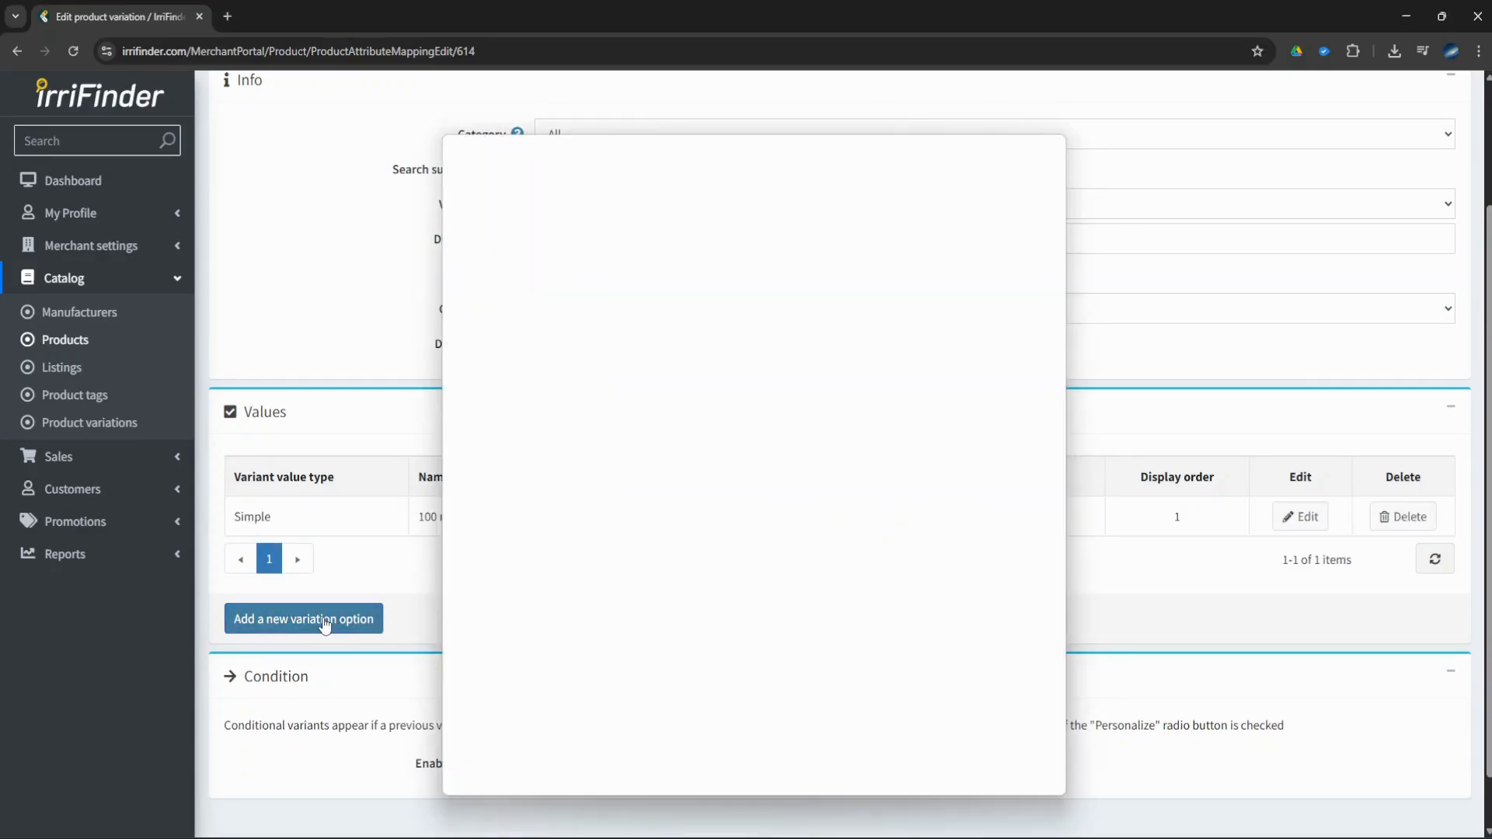
click(648, 281)
text(125)
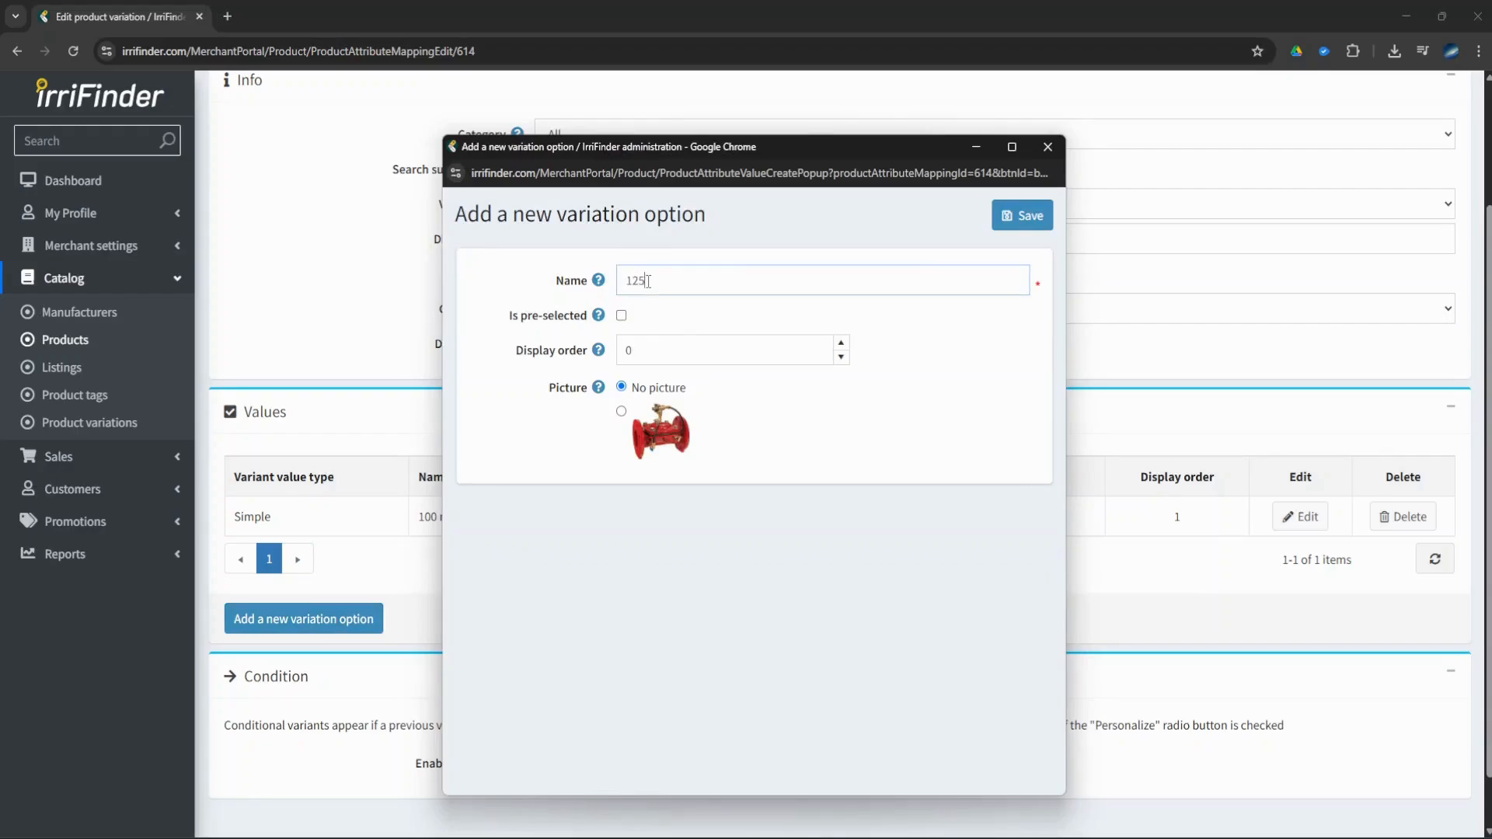
text( mm)
double_click(630, 351)
text(2)
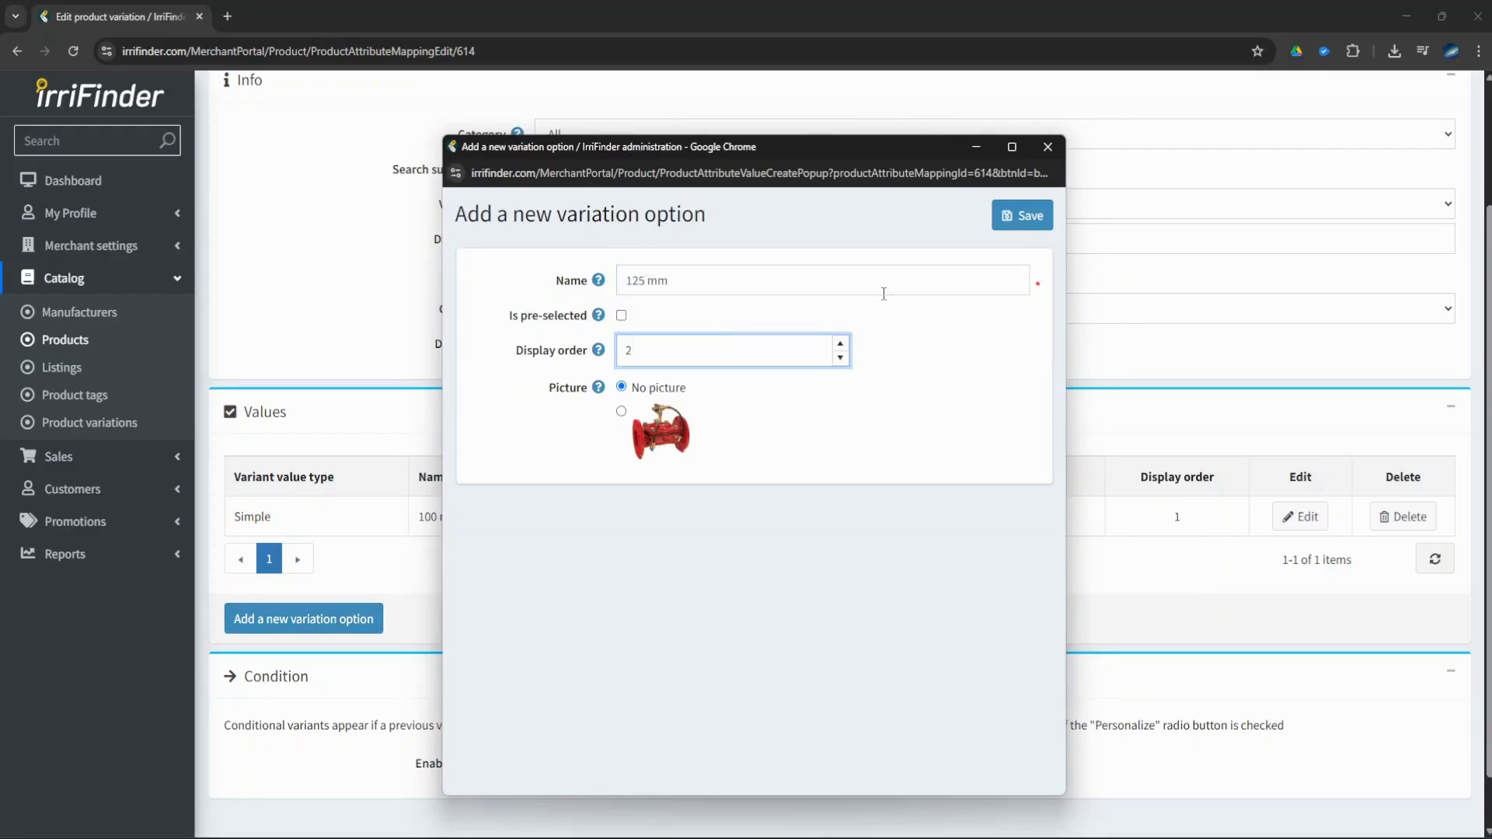
click(1022, 216)
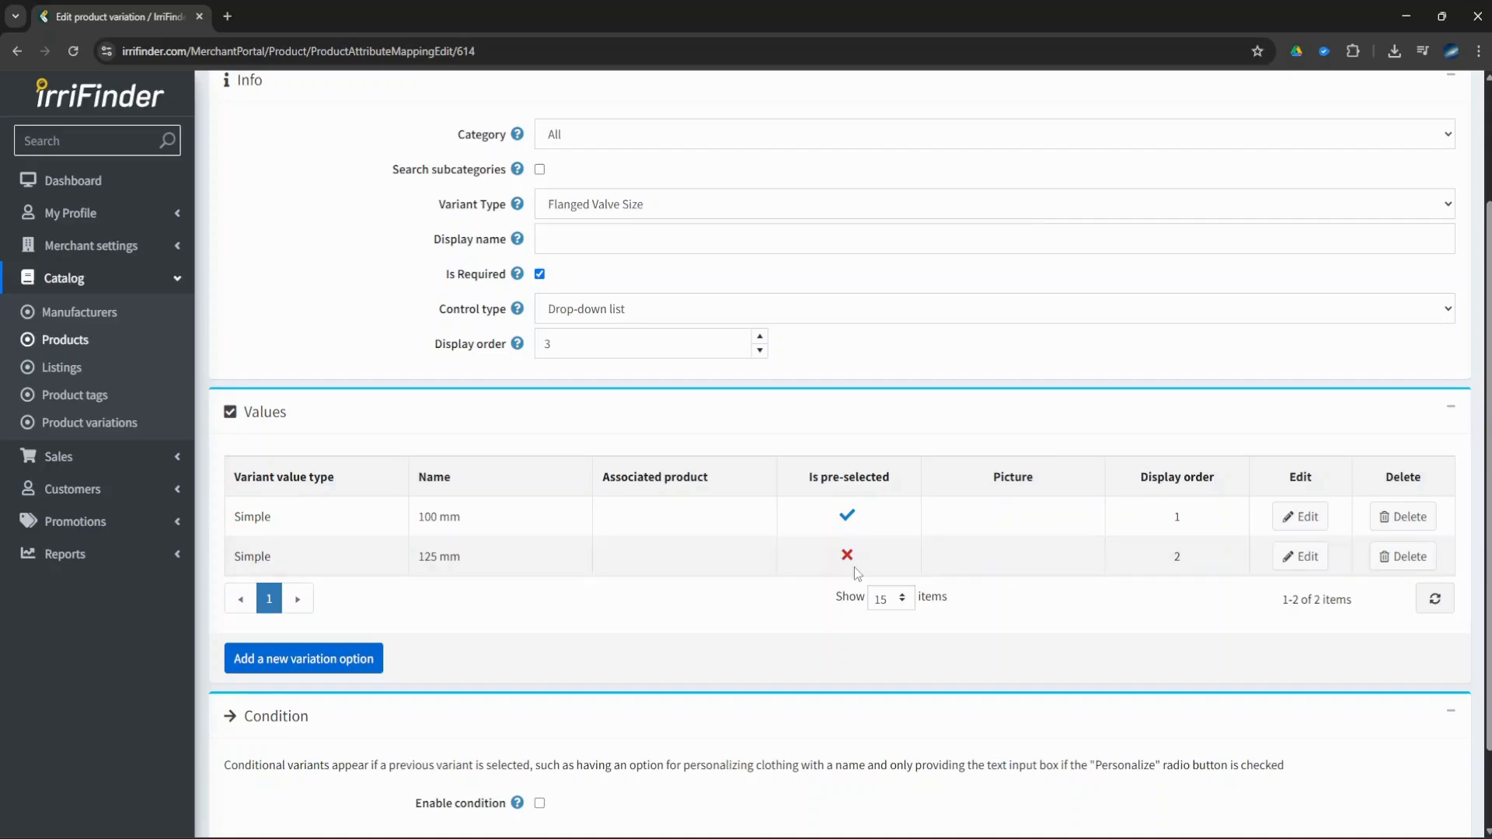
Enable a condition on Flanged Valve Size so it depends on Connection Type being Flanged, and save the variation
scroll(699, 637, down, 2)
click(539, 701)
scroll(534, 704, down, 1)
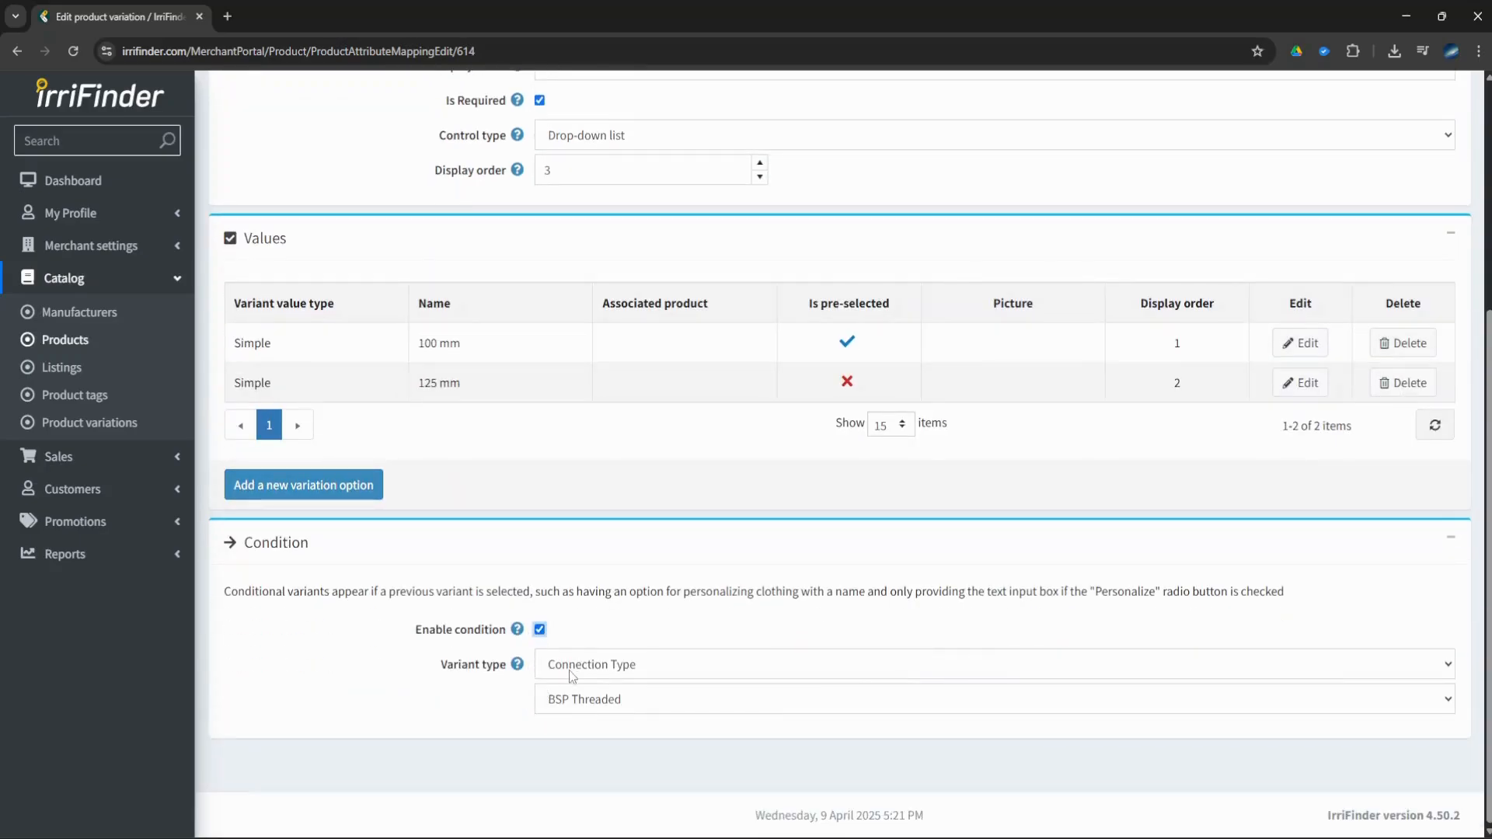
click(569, 699)
click(563, 748)
scroll(565, 710, up, 2)
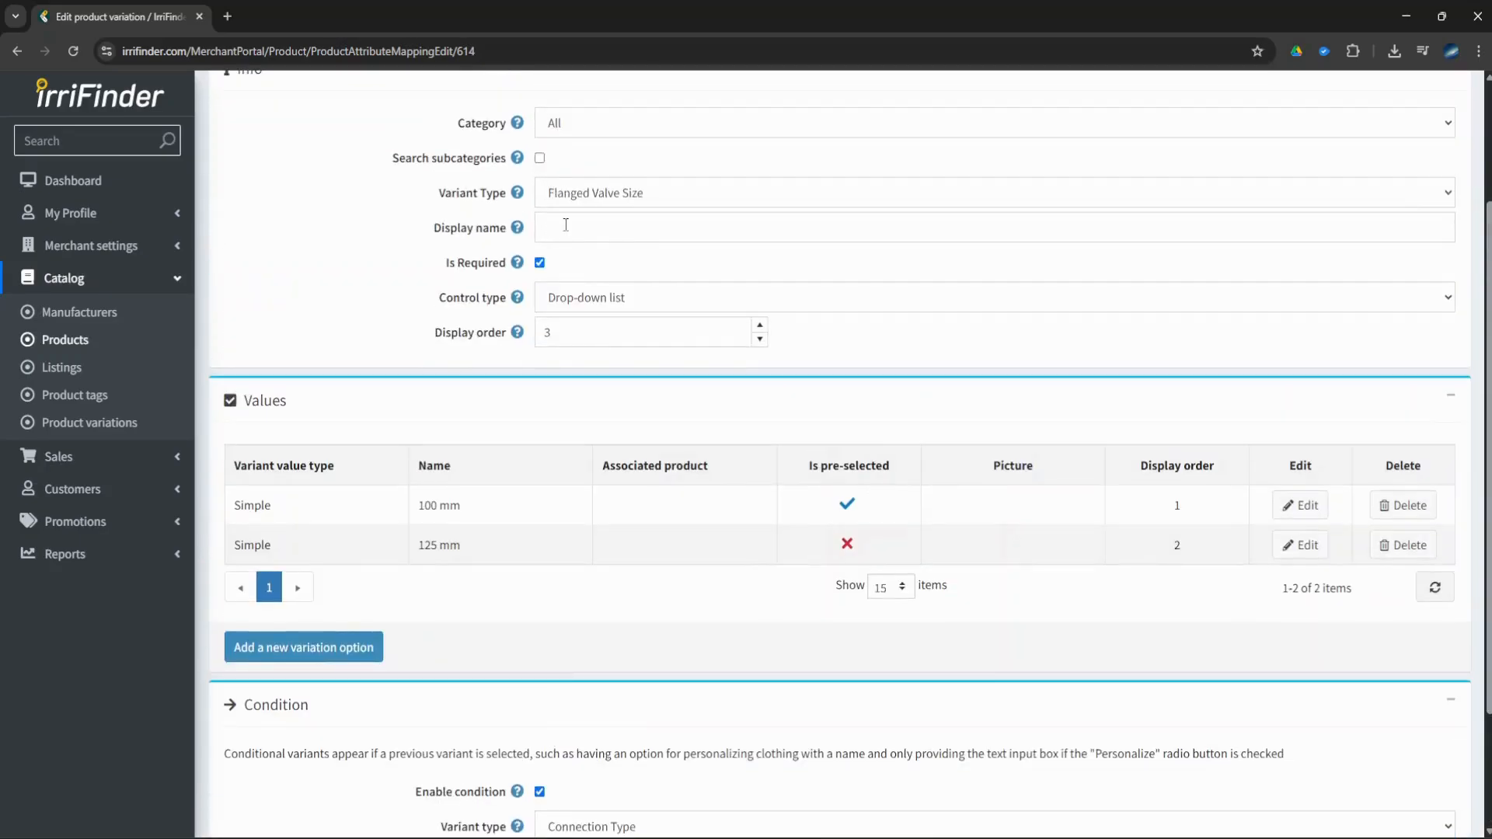
scroll(569, 703, down, 2)
scroll(1207, 297, up, 5)
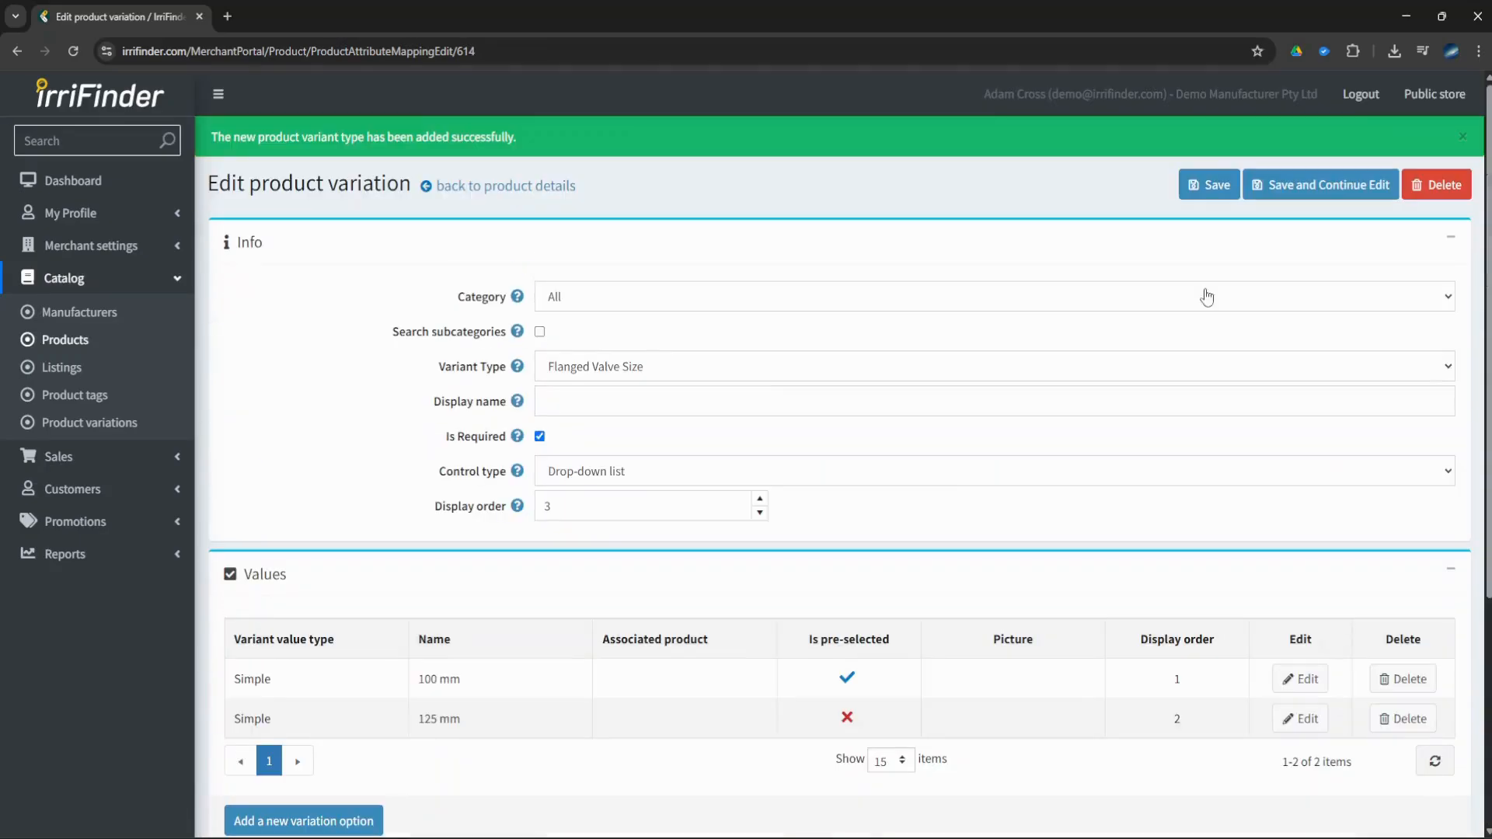
click(1186, 191)
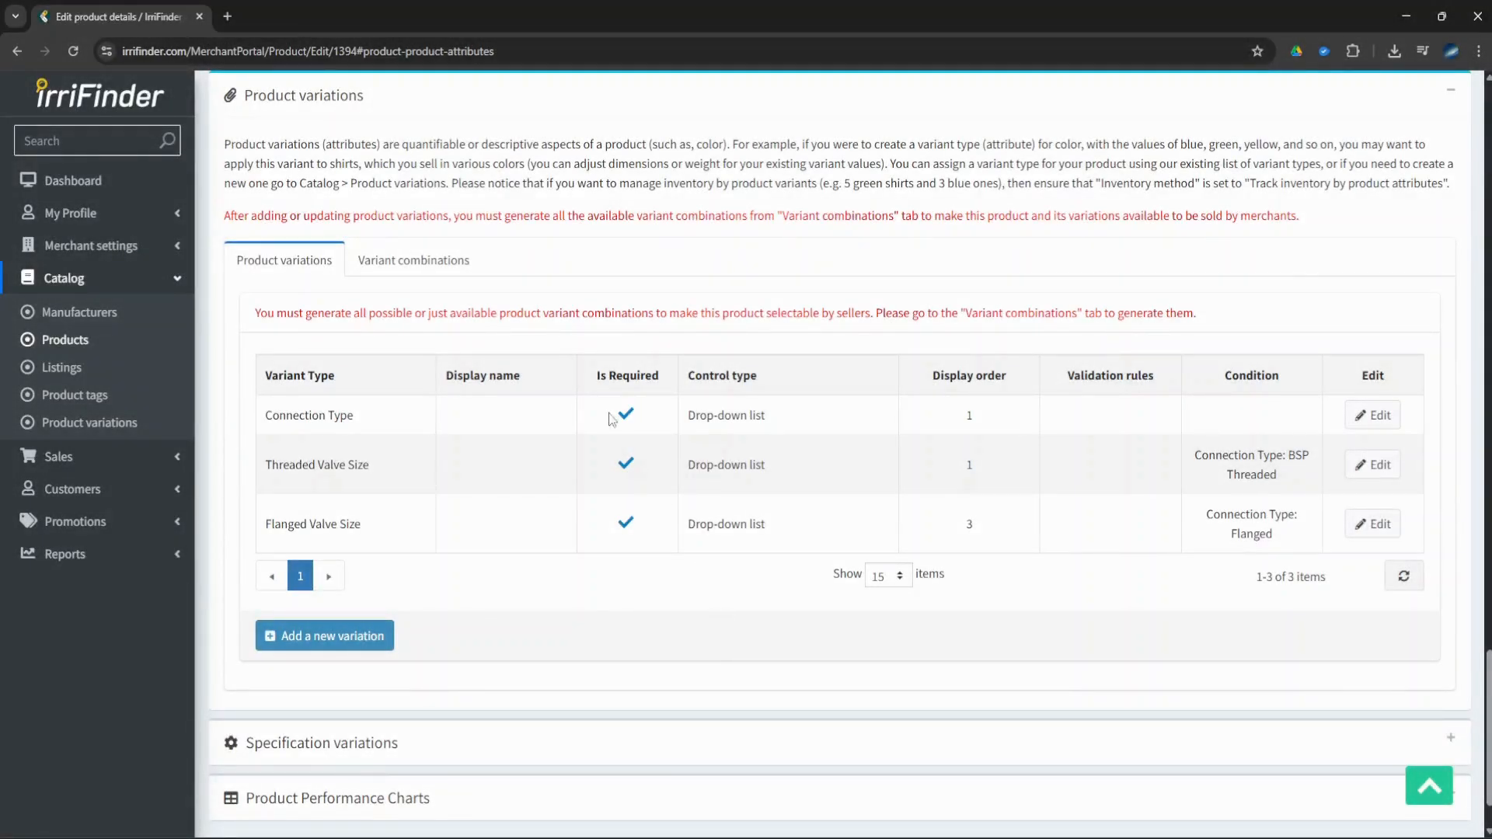
Examine the product's variant combinations and the variant values offered for generating several combinations, closing the dialog without generating any
click(395, 272)
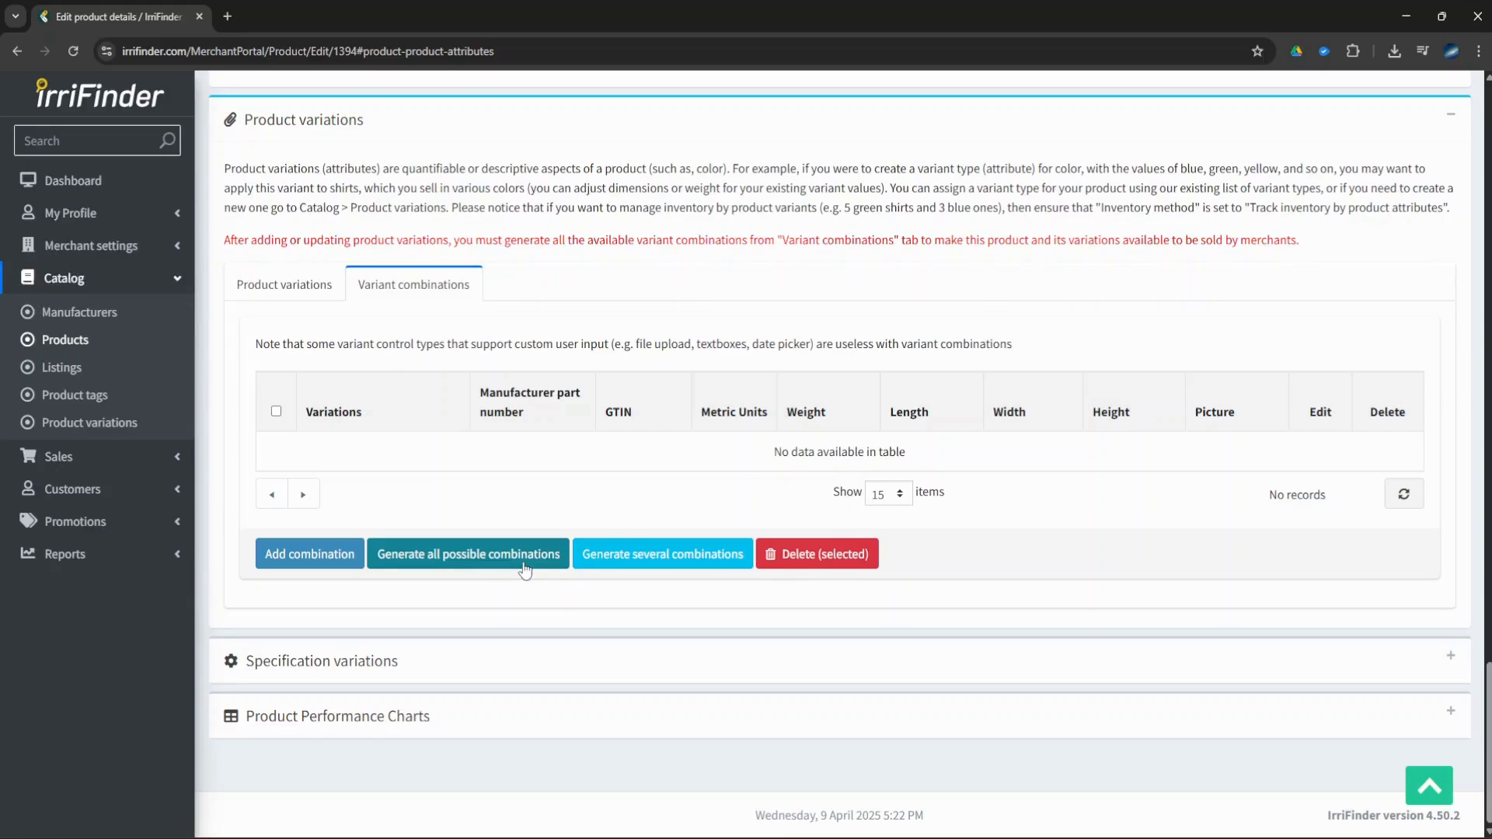
click(272, 285)
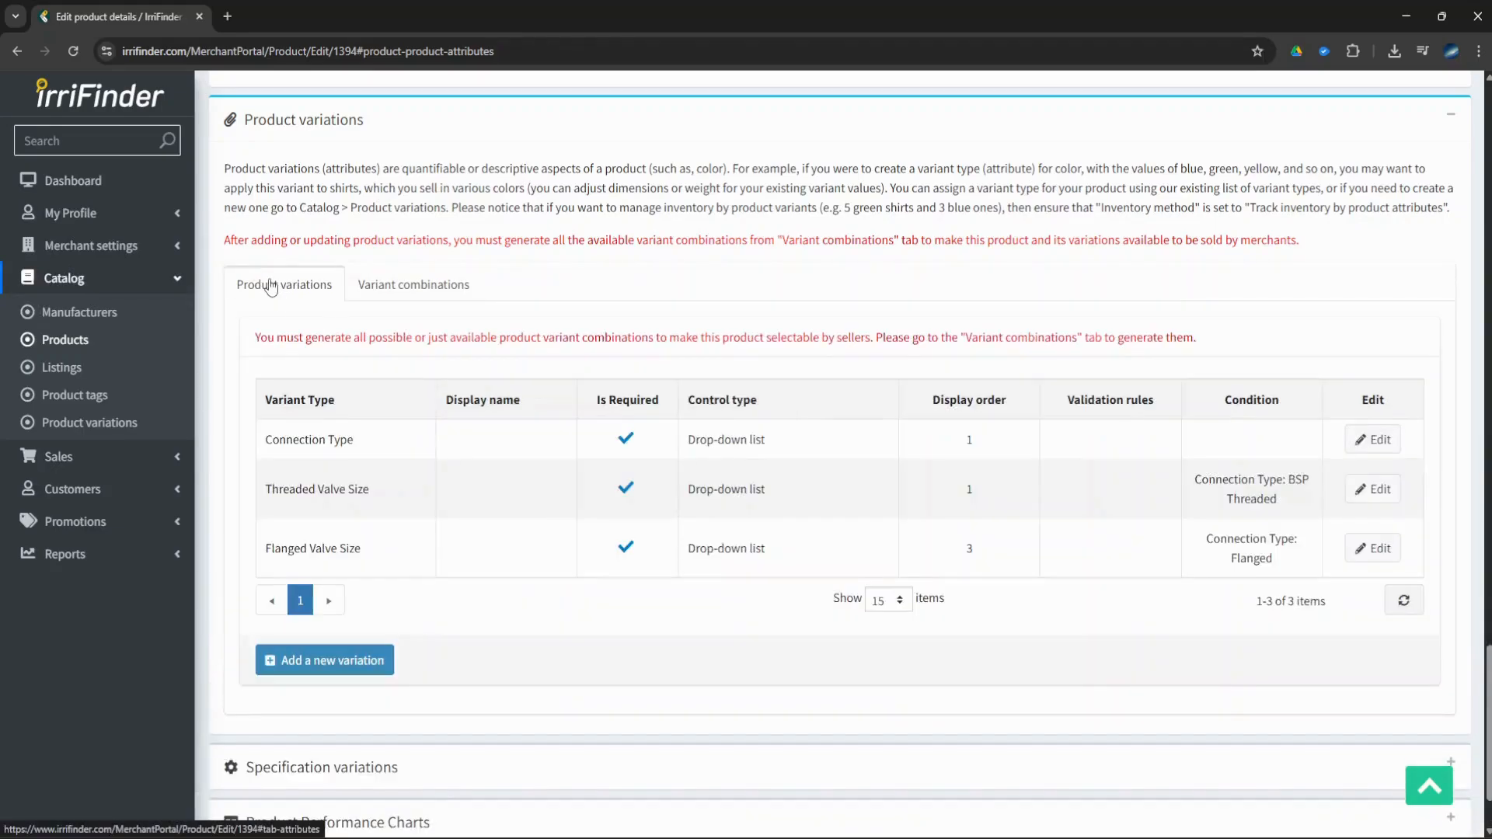
click(424, 285)
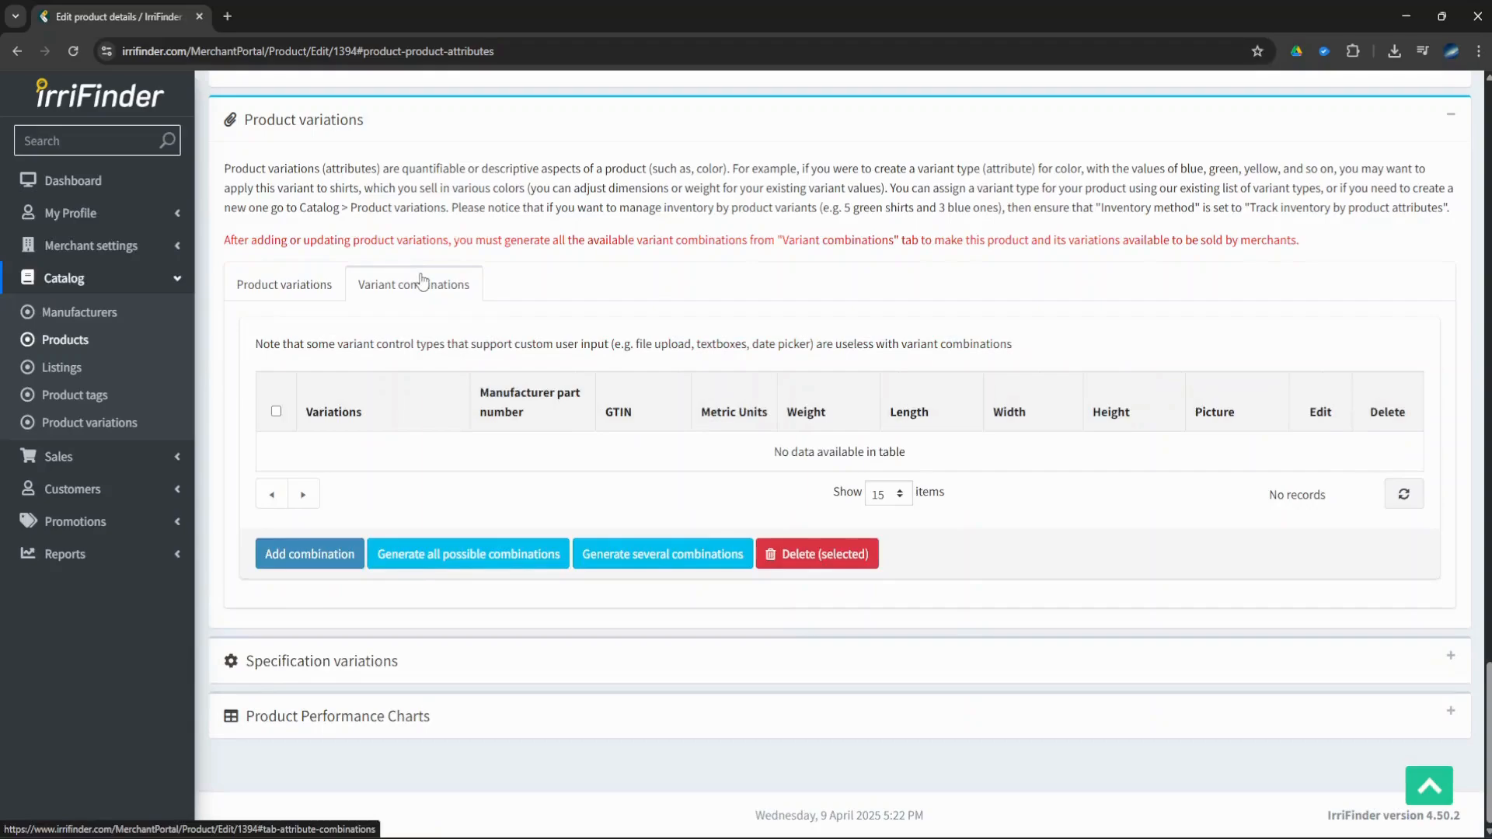
click(663, 556)
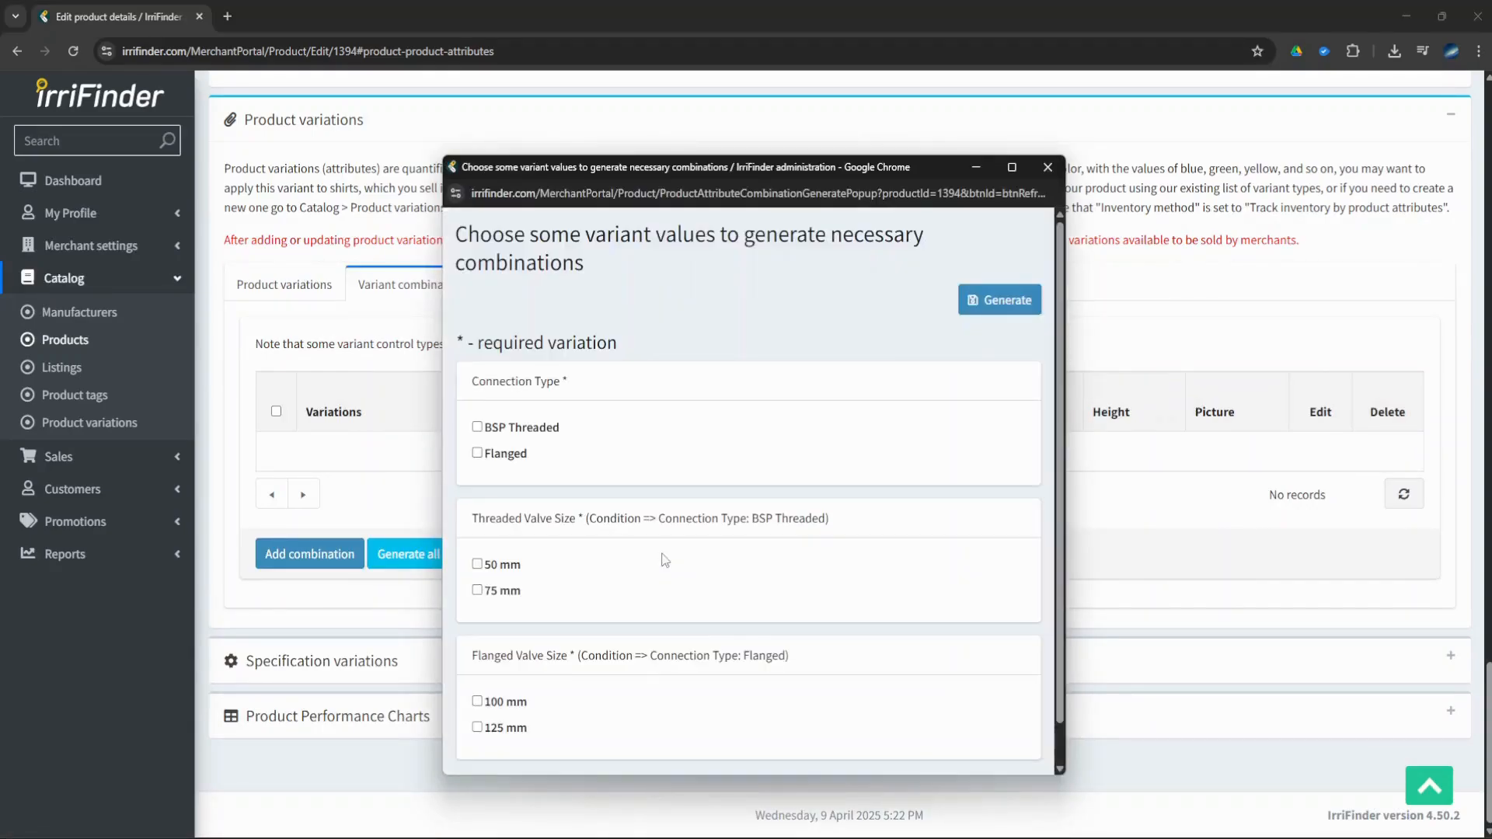
scroll(660, 552, down, 1)
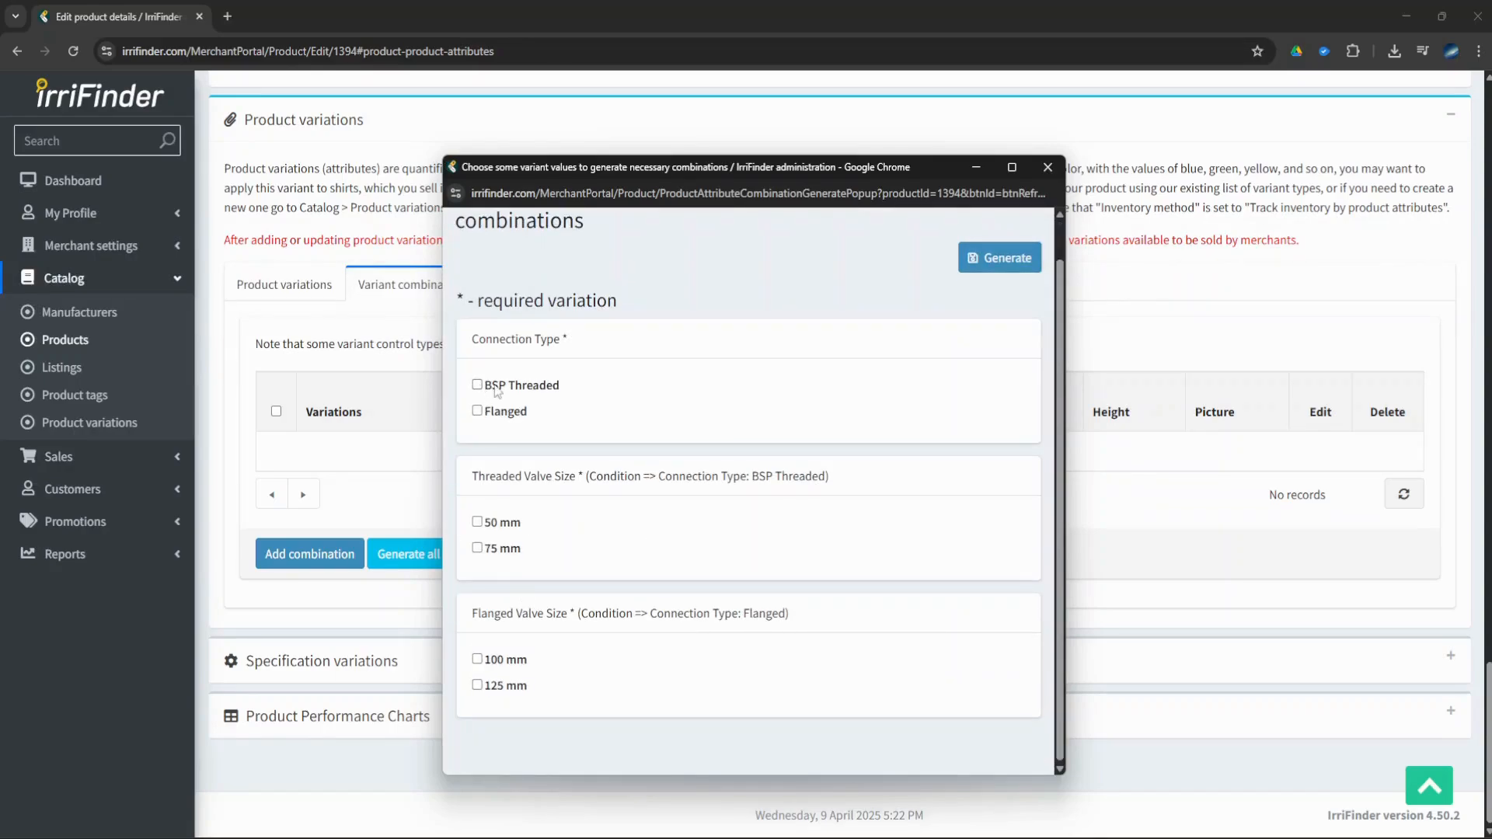
click(1046, 168)
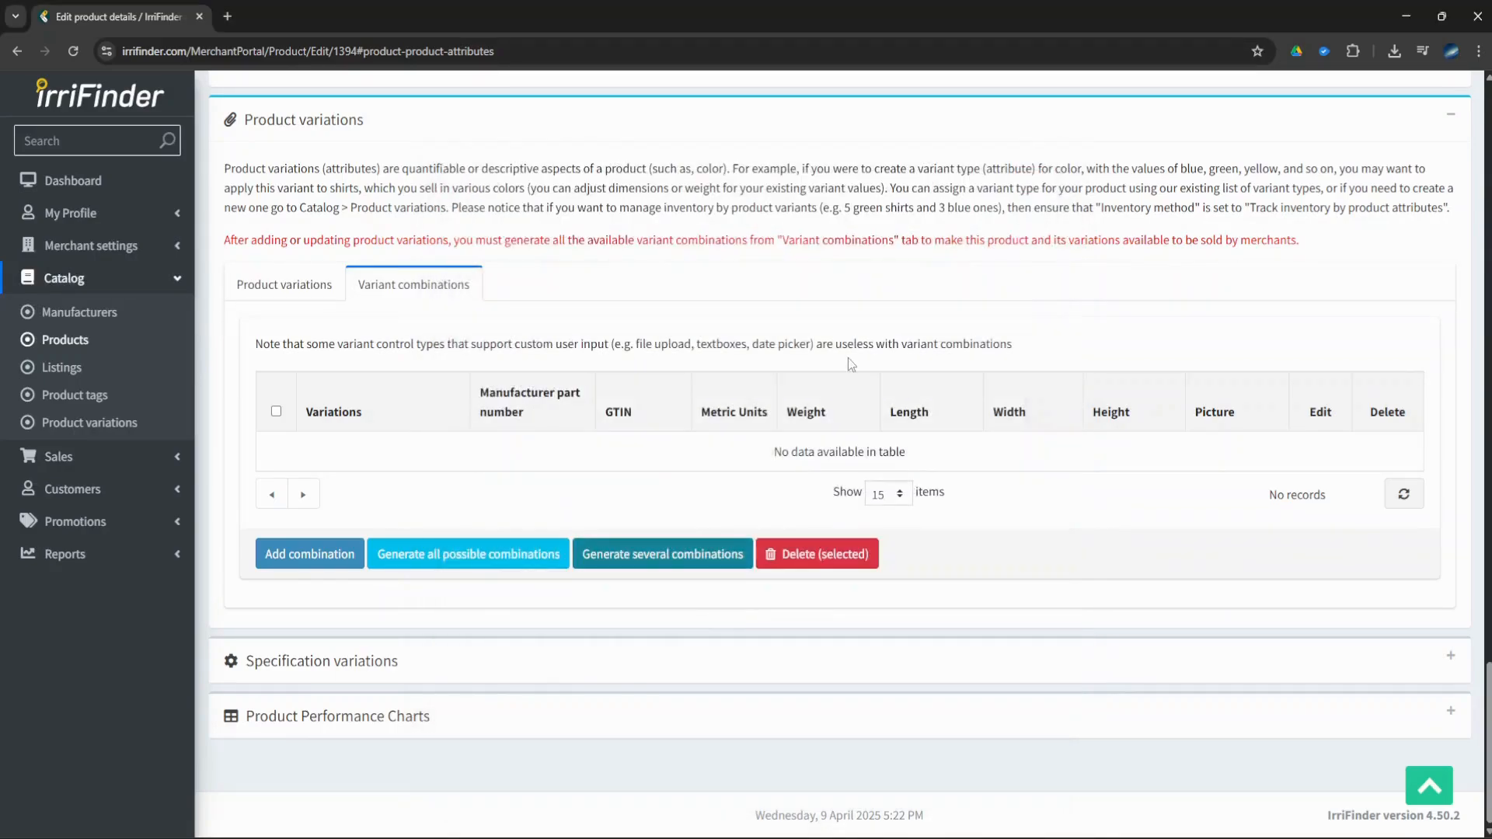
Examine the form for adding a single variant combination and close it without saving
click(360, 564)
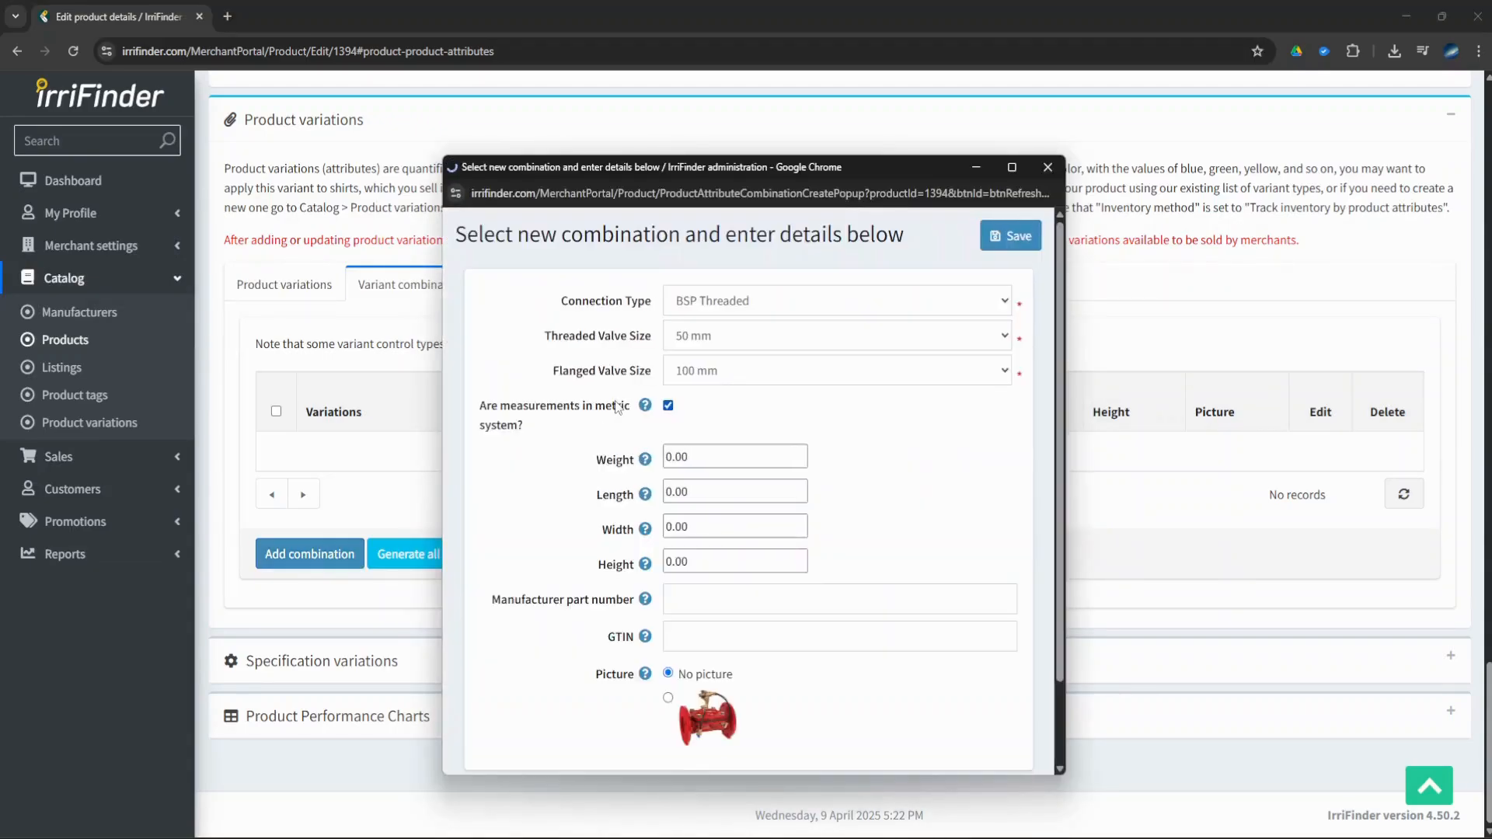
scroll(681, 492, down, 2)
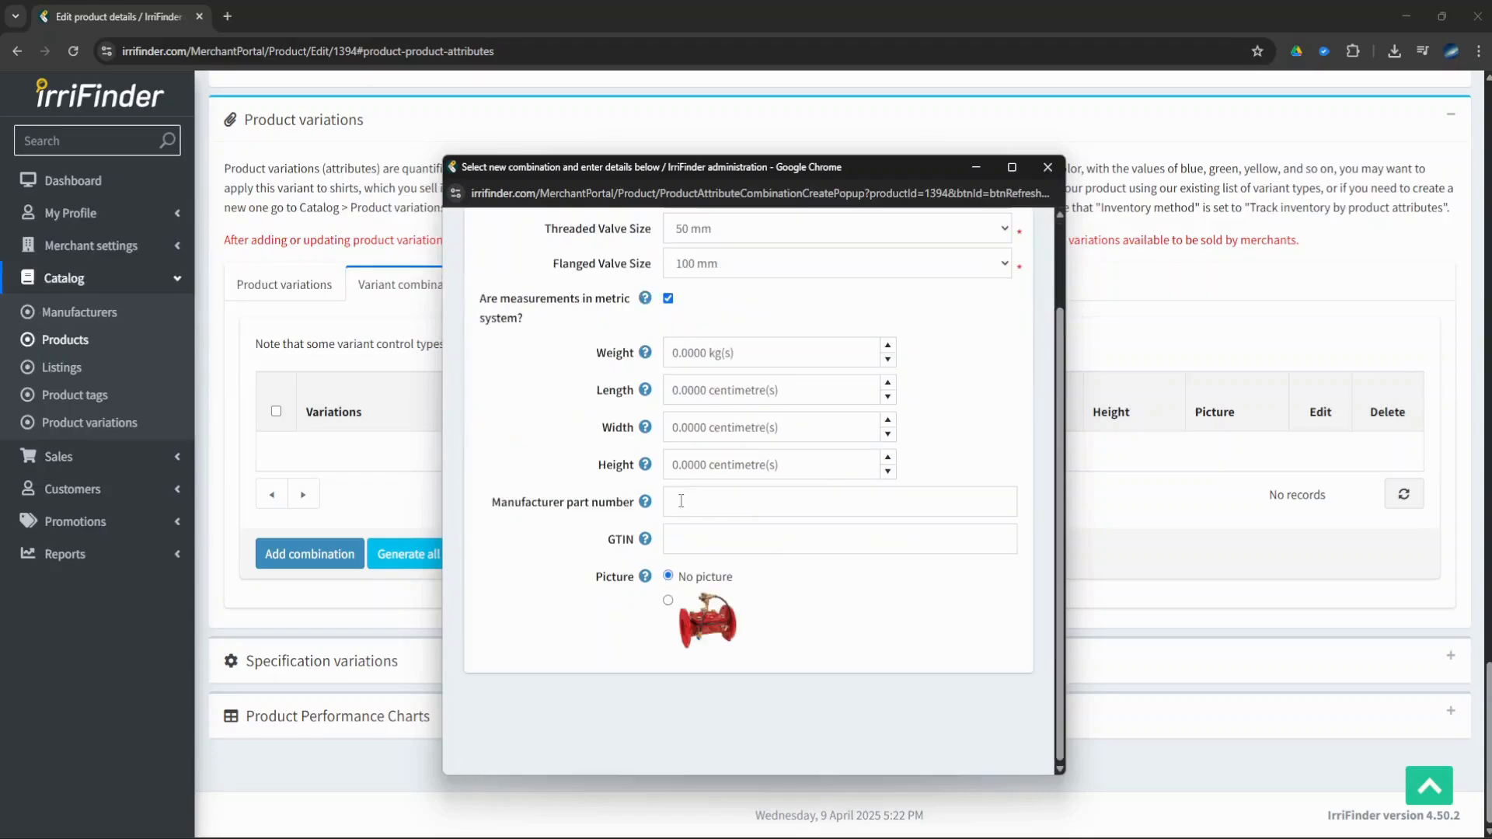
scroll(688, 505, up, 2)
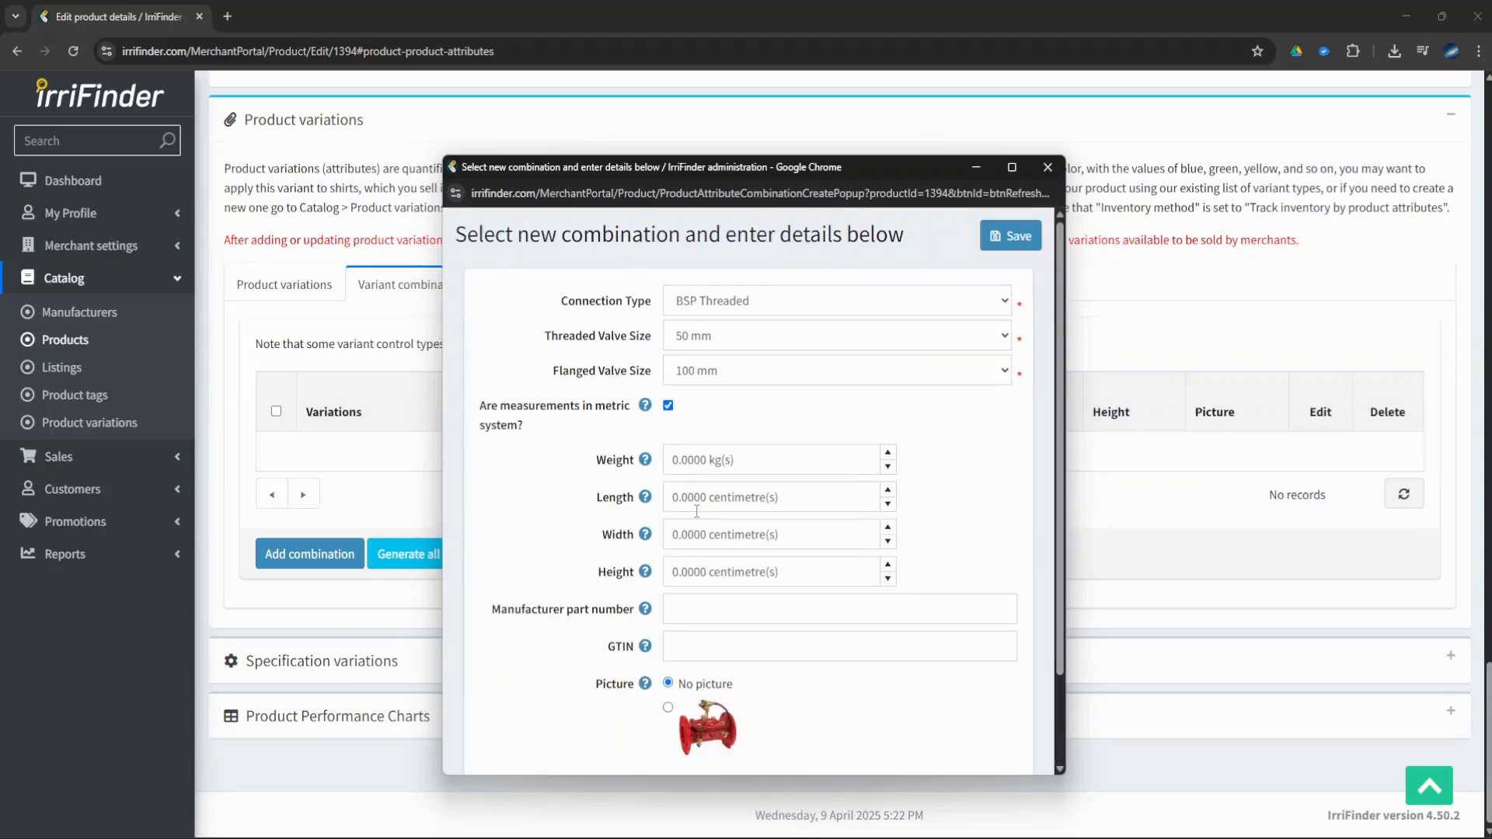
click(1047, 168)
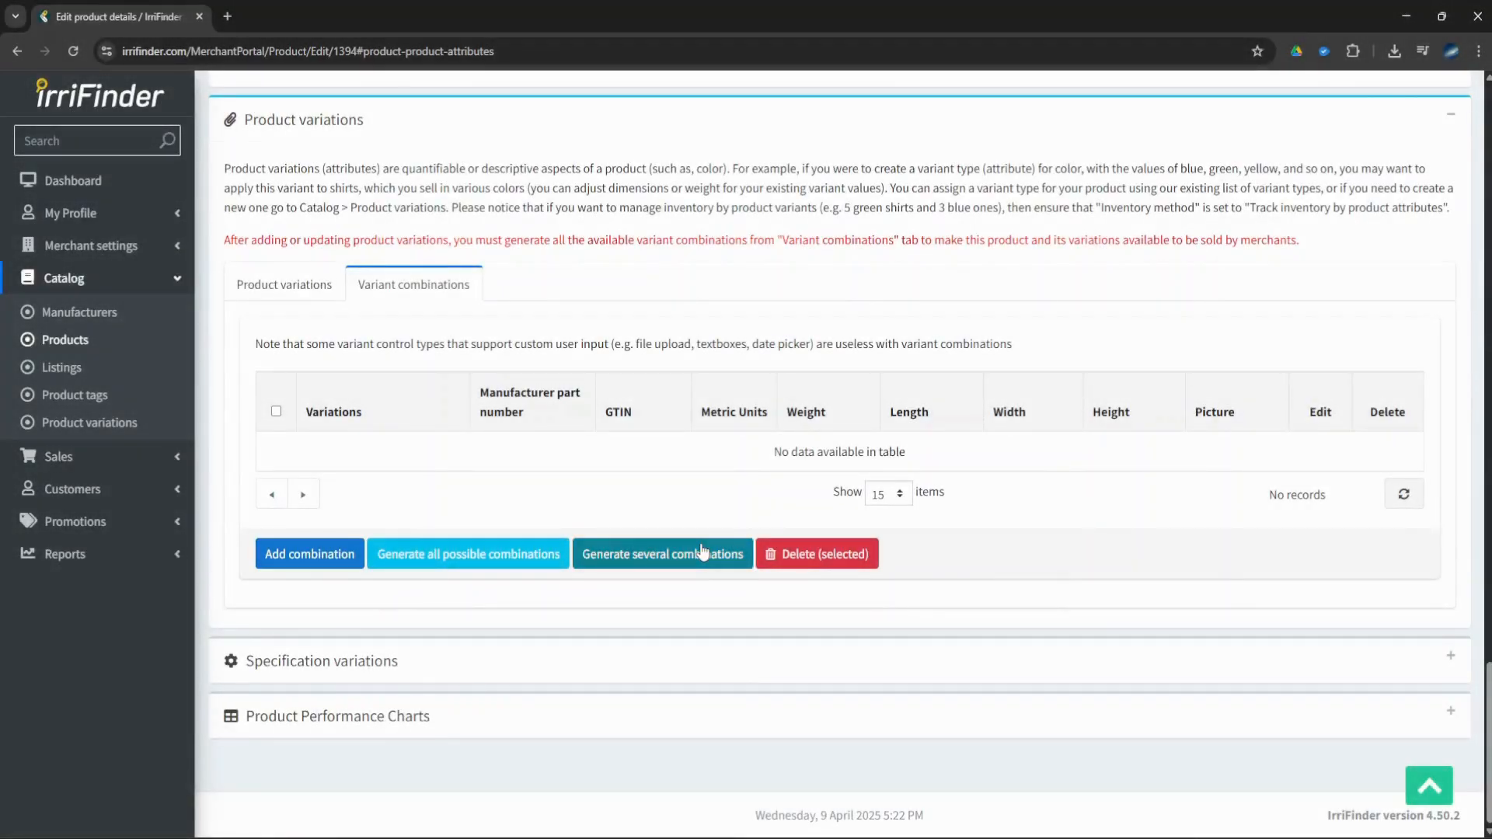
Generate variant combinations for Connection Type BSP Threaded with the 50 mm and 75 mm threaded valve sizes
click(702, 552)
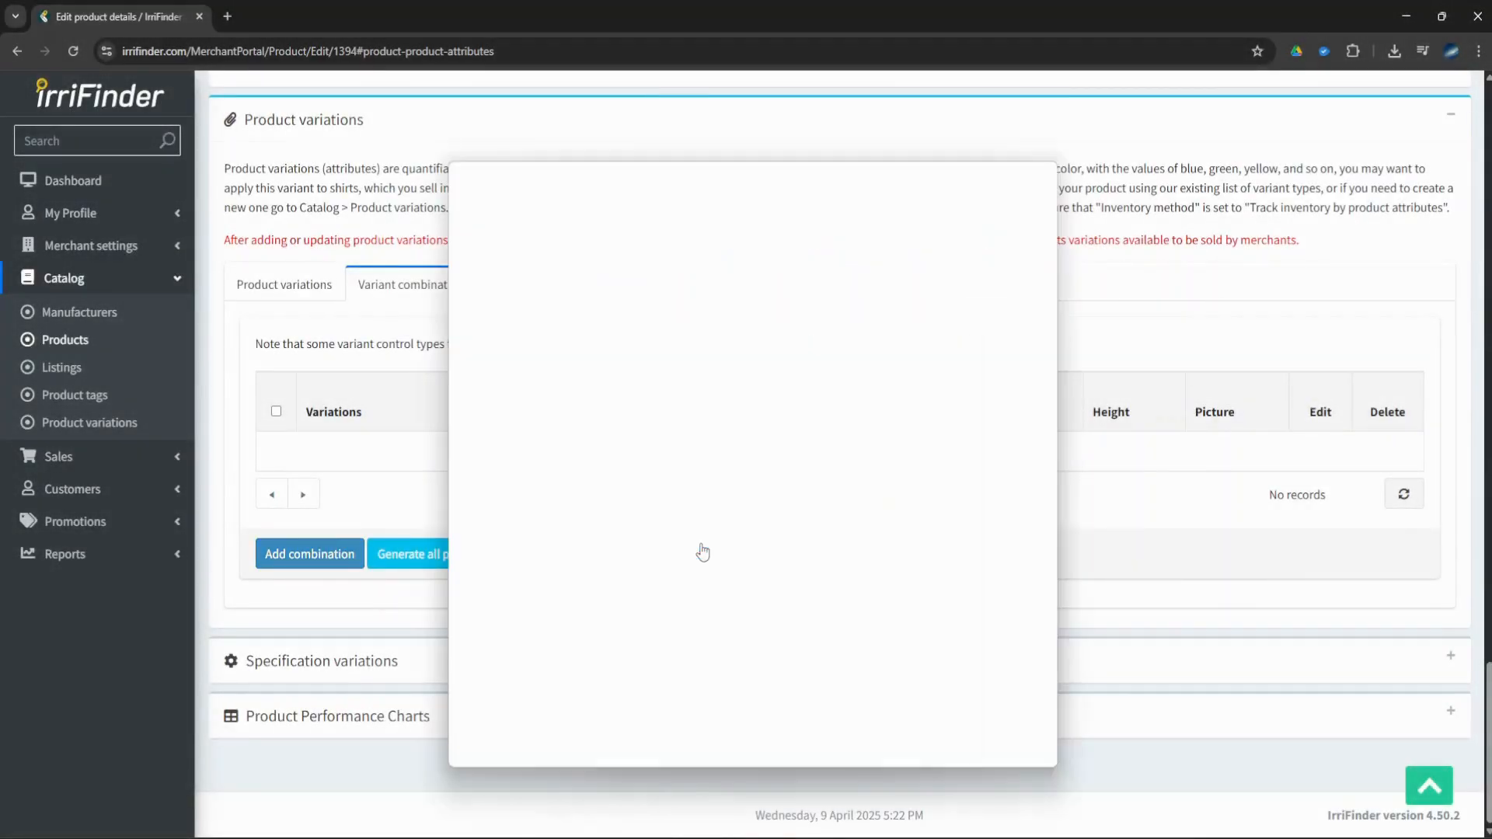
click(483, 428)
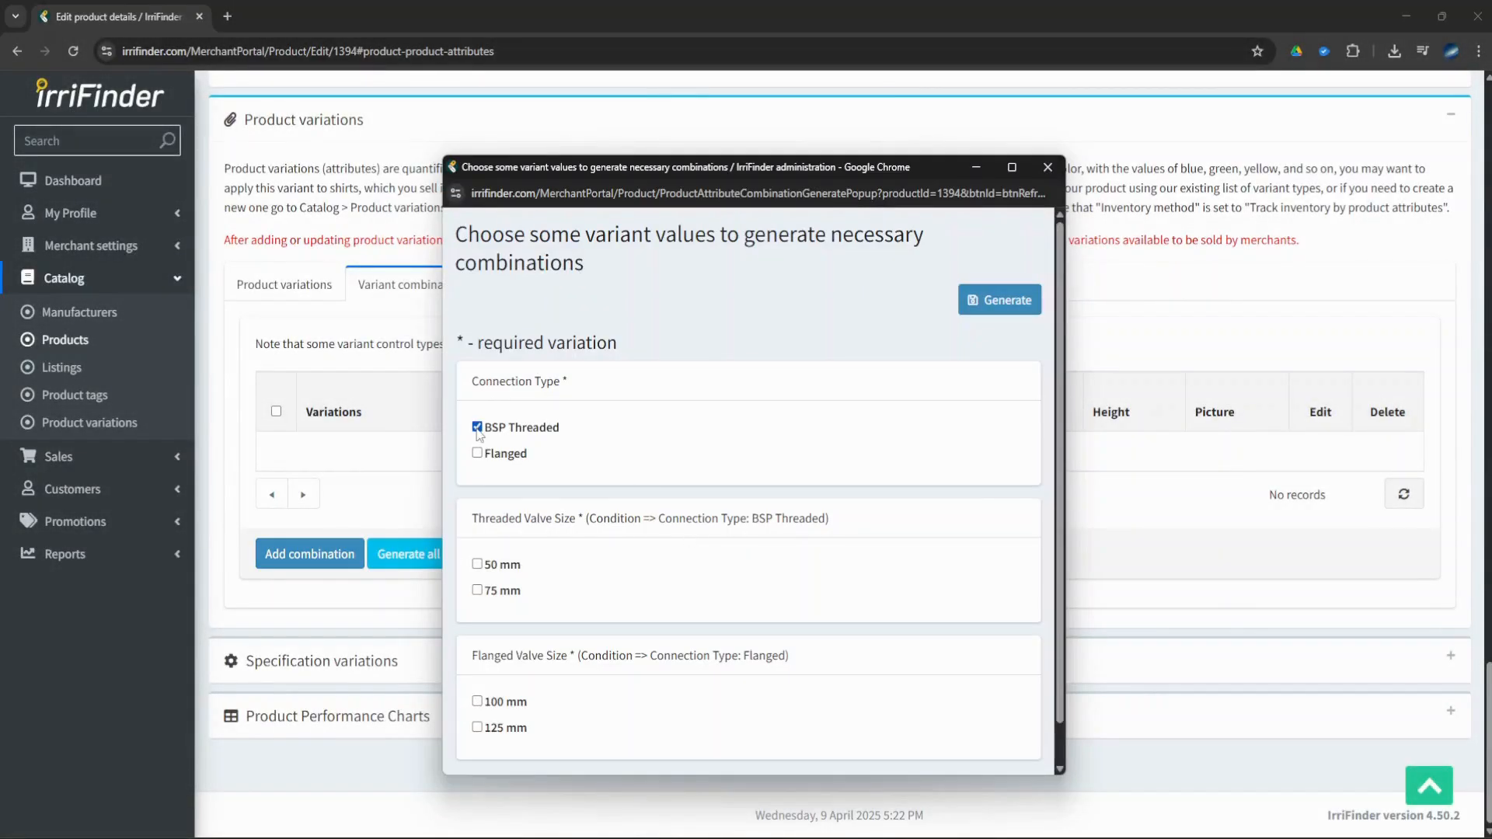
click(477, 564)
click(477, 590)
click(988, 306)
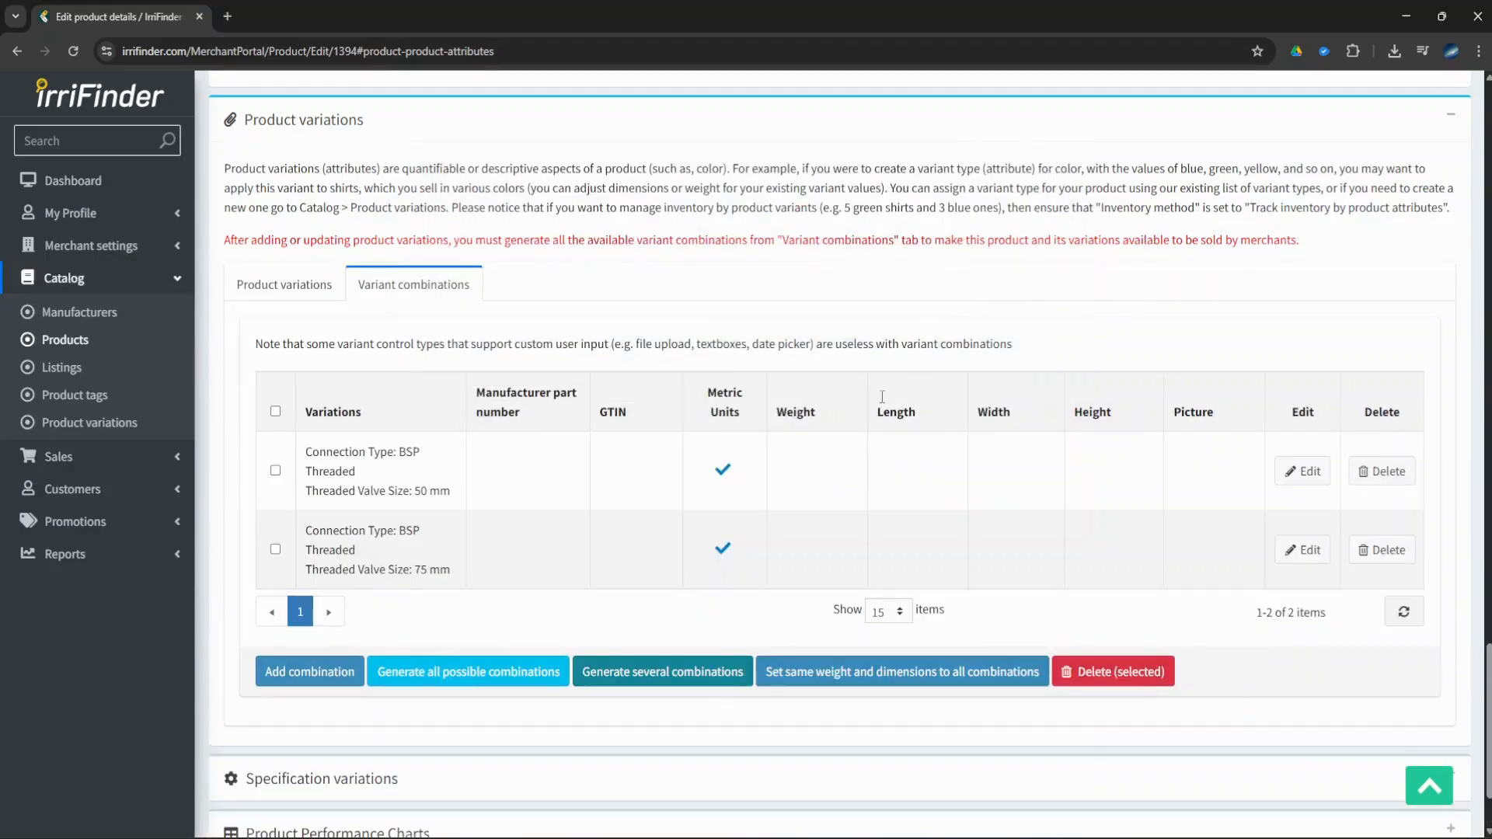
Generate variant combinations for Connection Type Flanged with the 100 mm and 125 mm flanged valve sizes
click(694, 673)
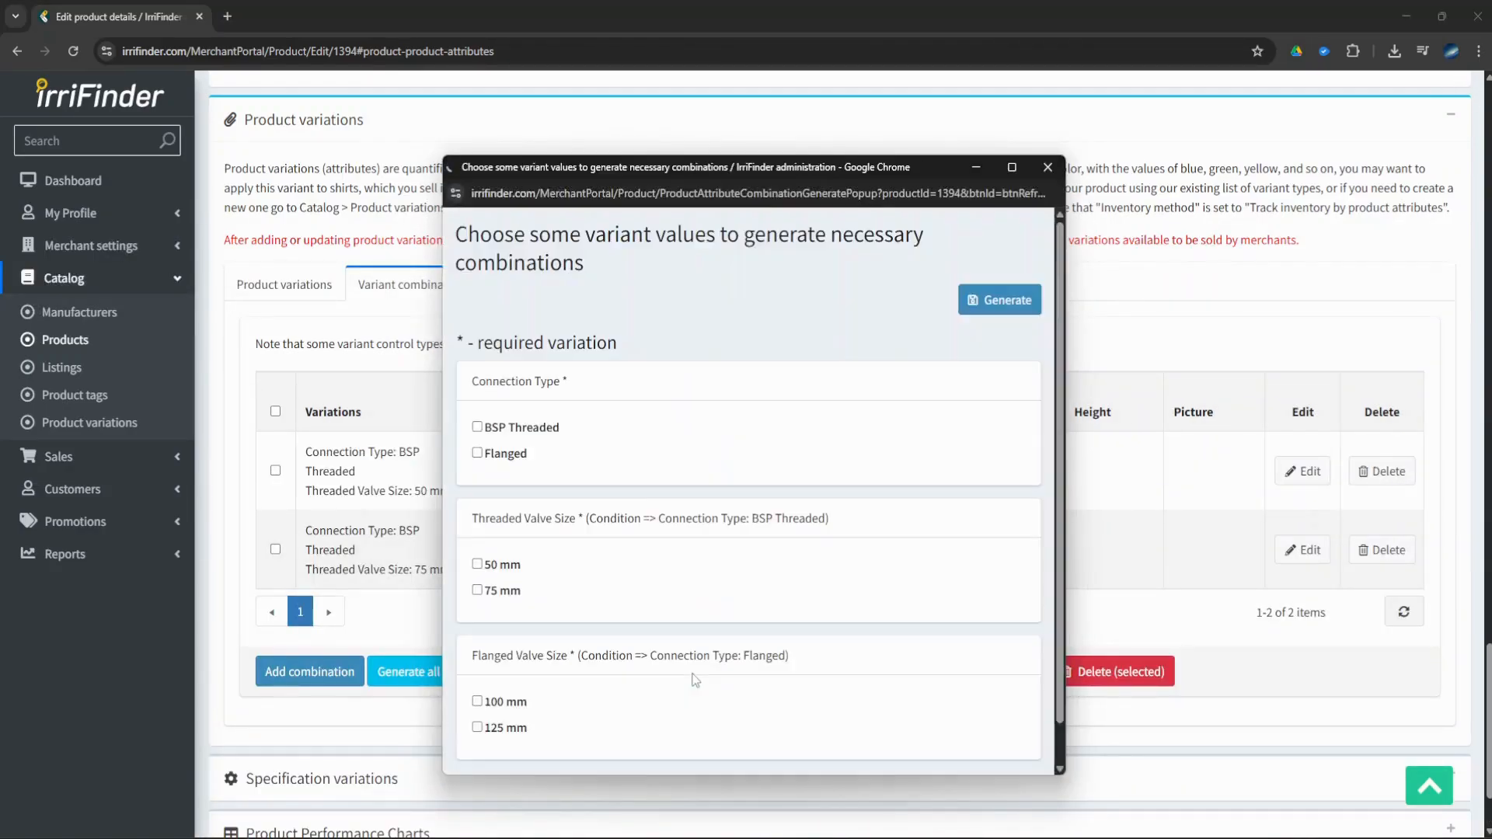
click(478, 701)
click(477, 728)
click(1004, 303)
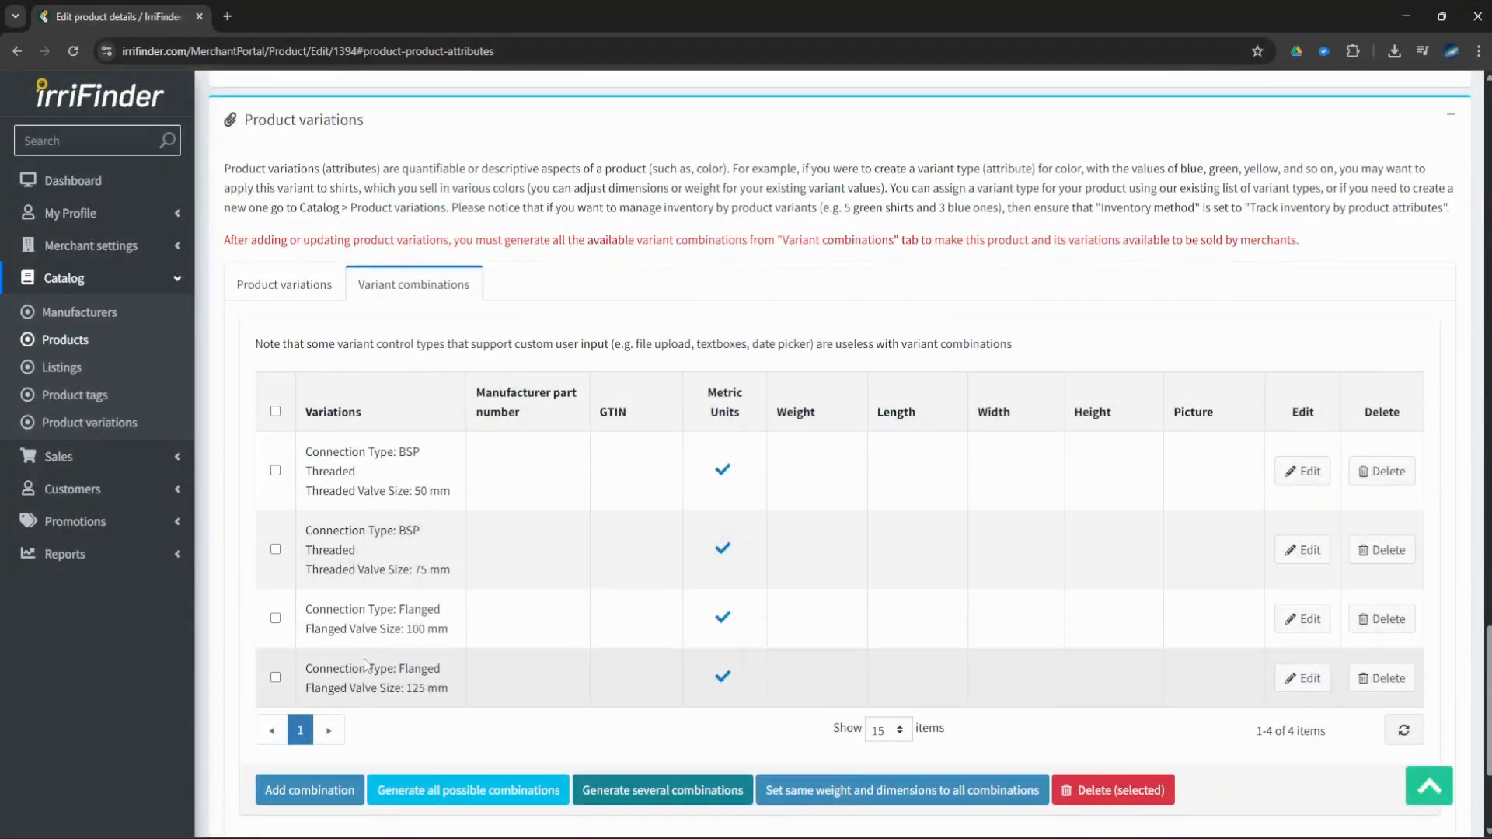
Examine the edit form of the BSP Threaded 50 mm combination, close it unsaved, and open the shared weight and dimensions settings
click(1307, 472)
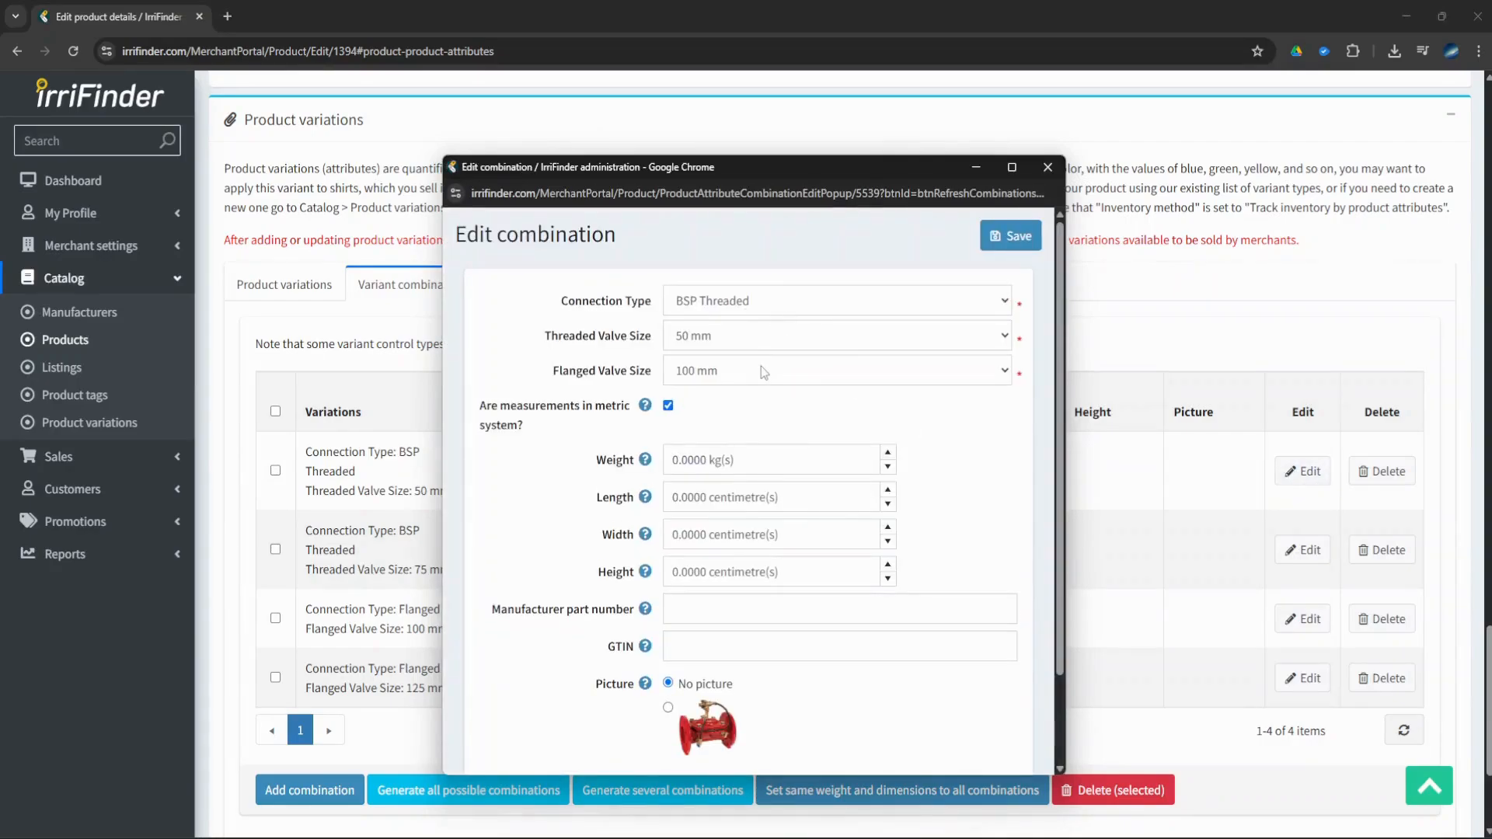
scroll(757, 381, down, 1)
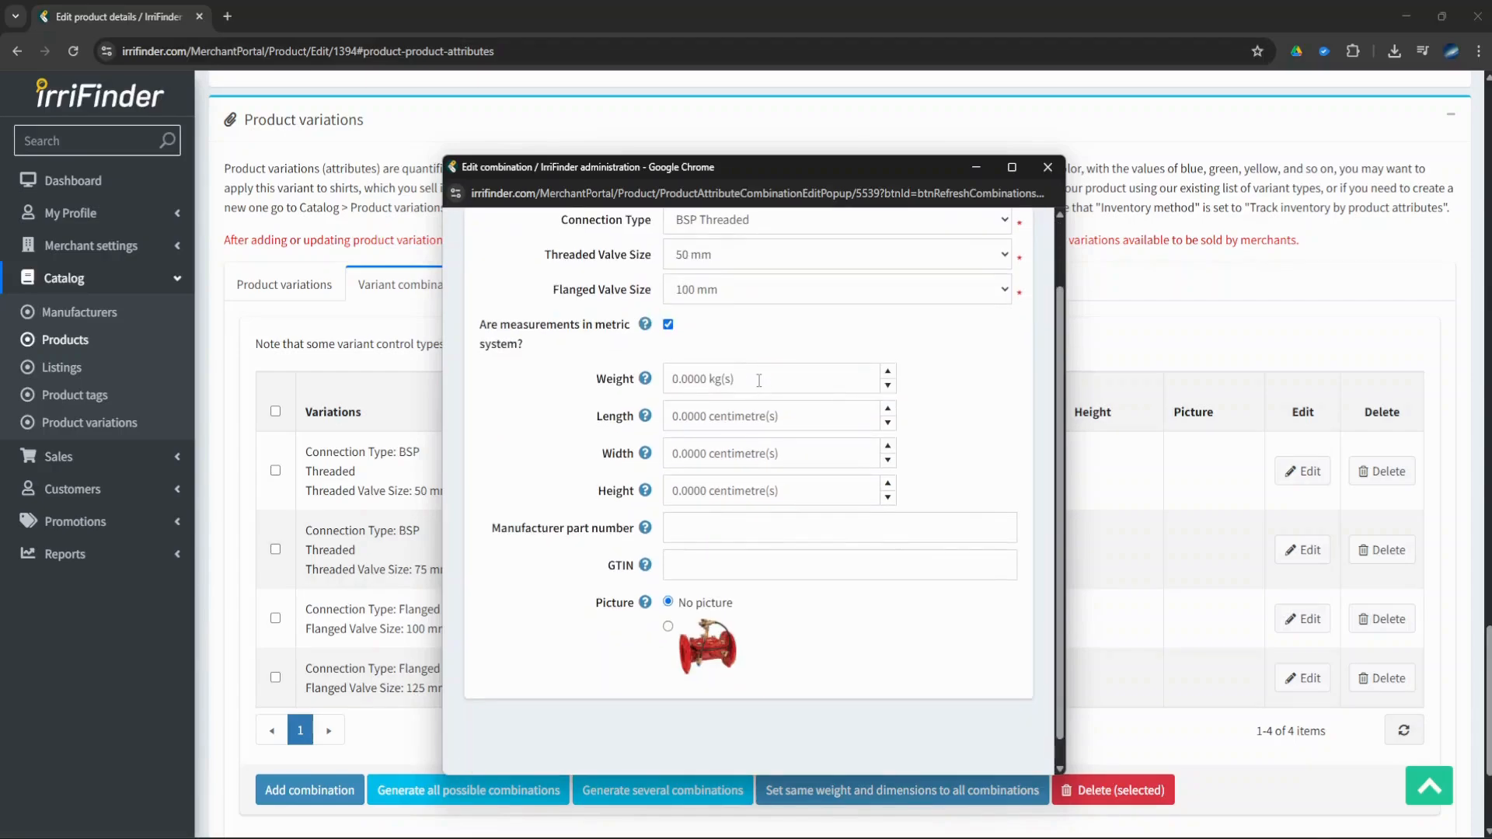
scroll(757, 381, up, 1)
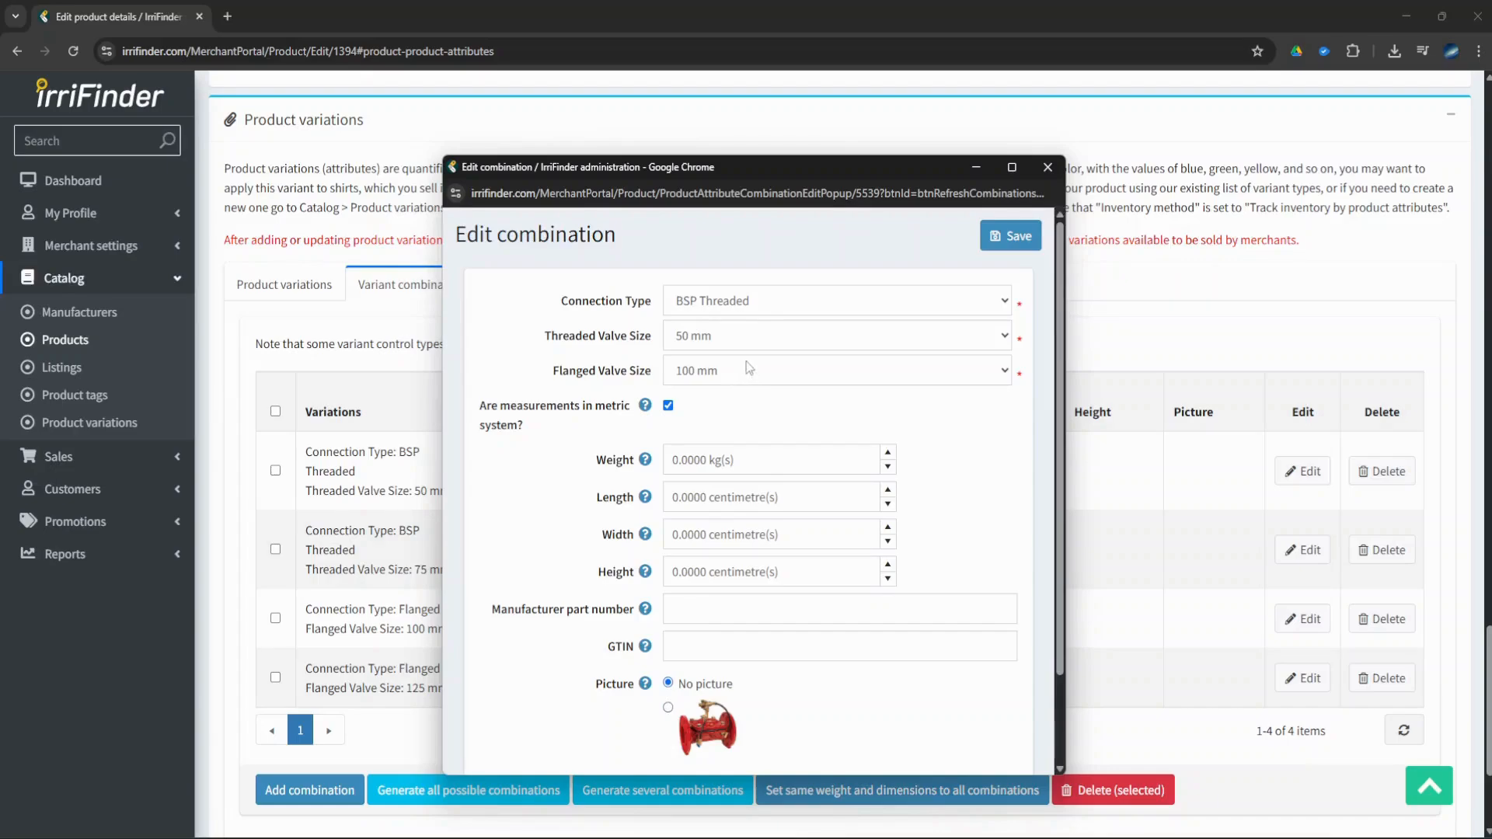
click(763, 344)
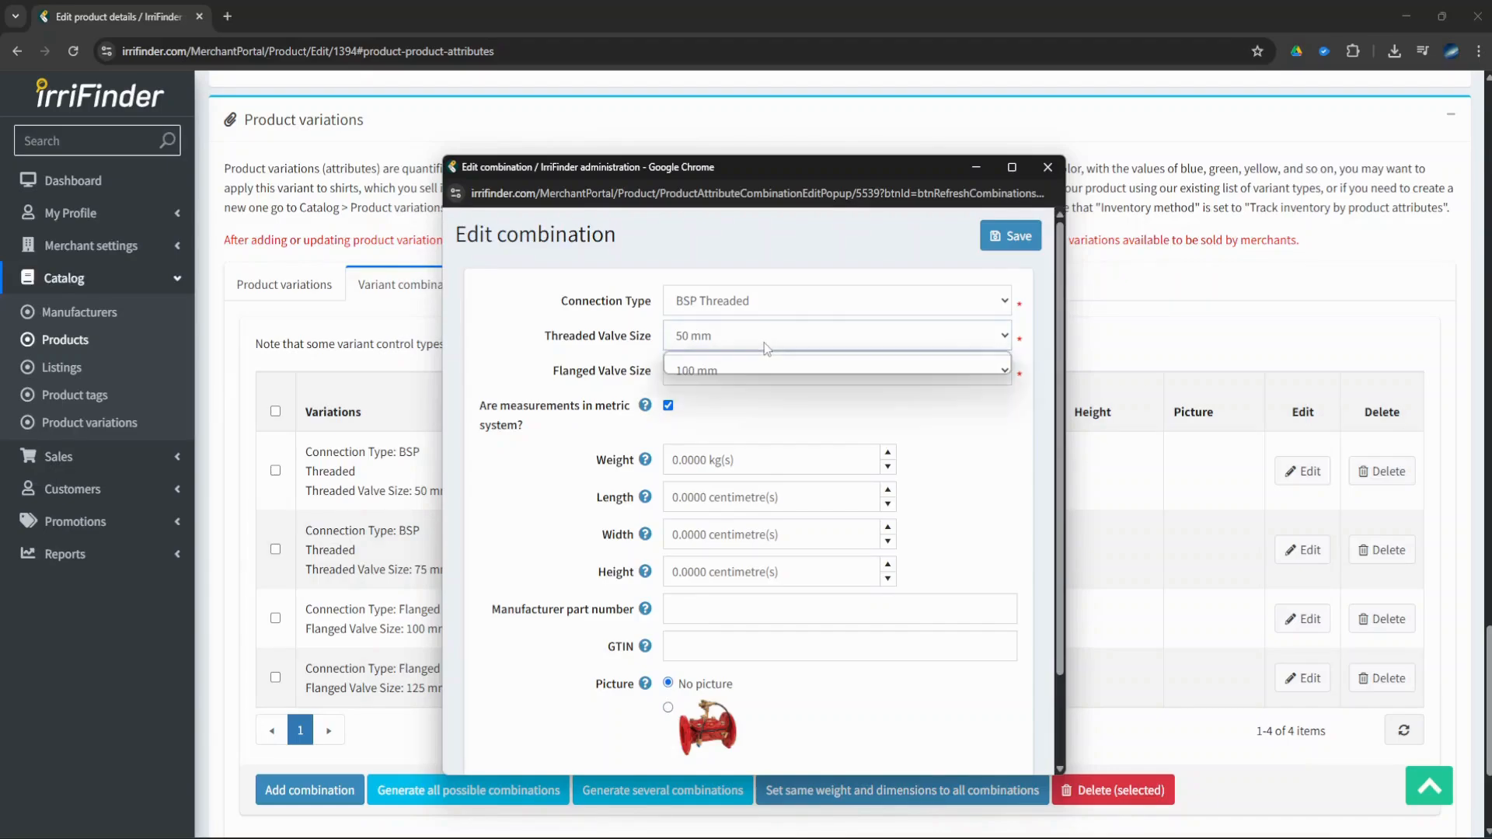
click(977, 245)
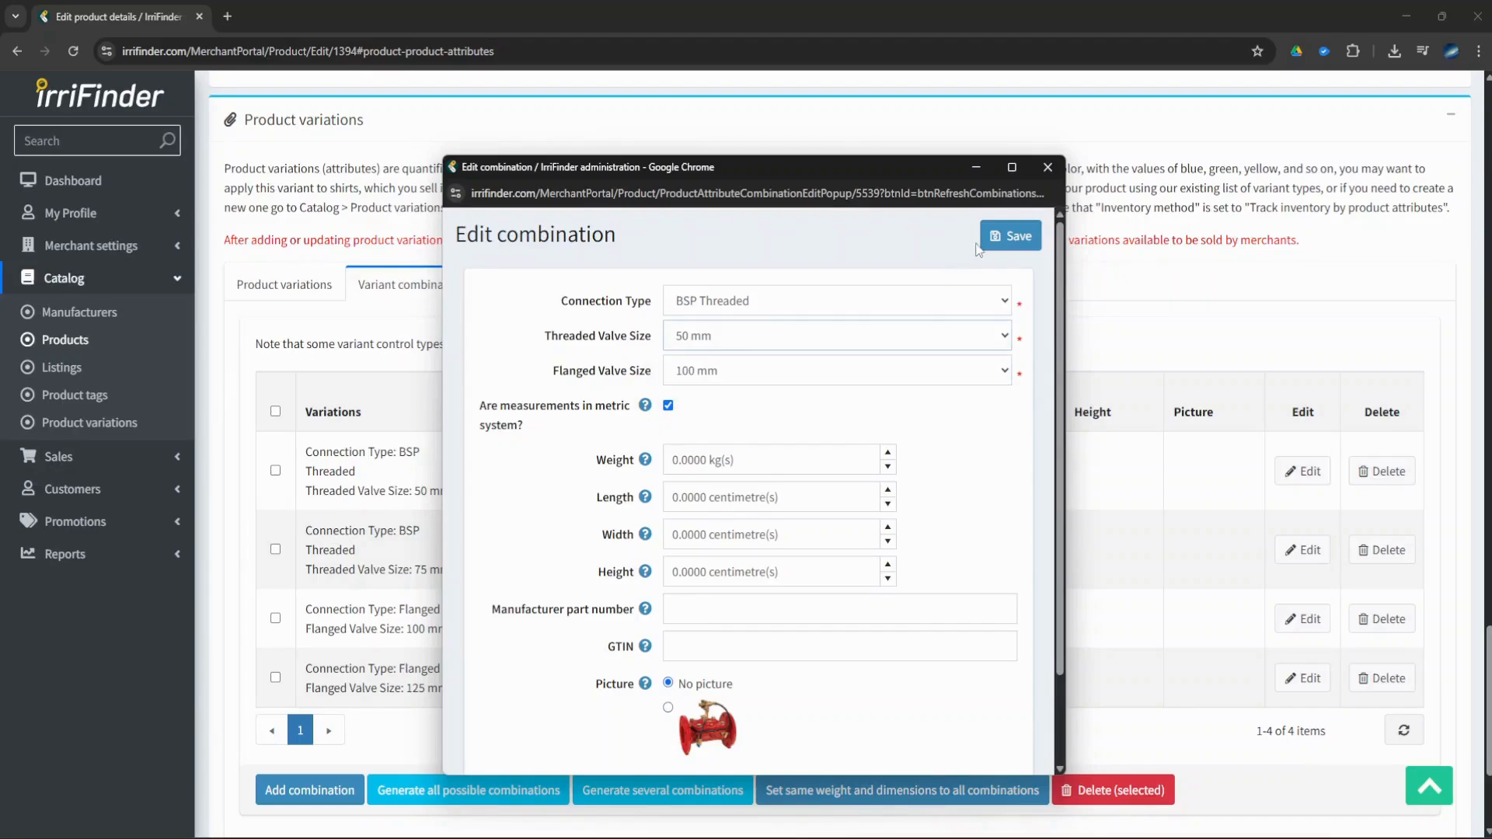
click(1049, 167)
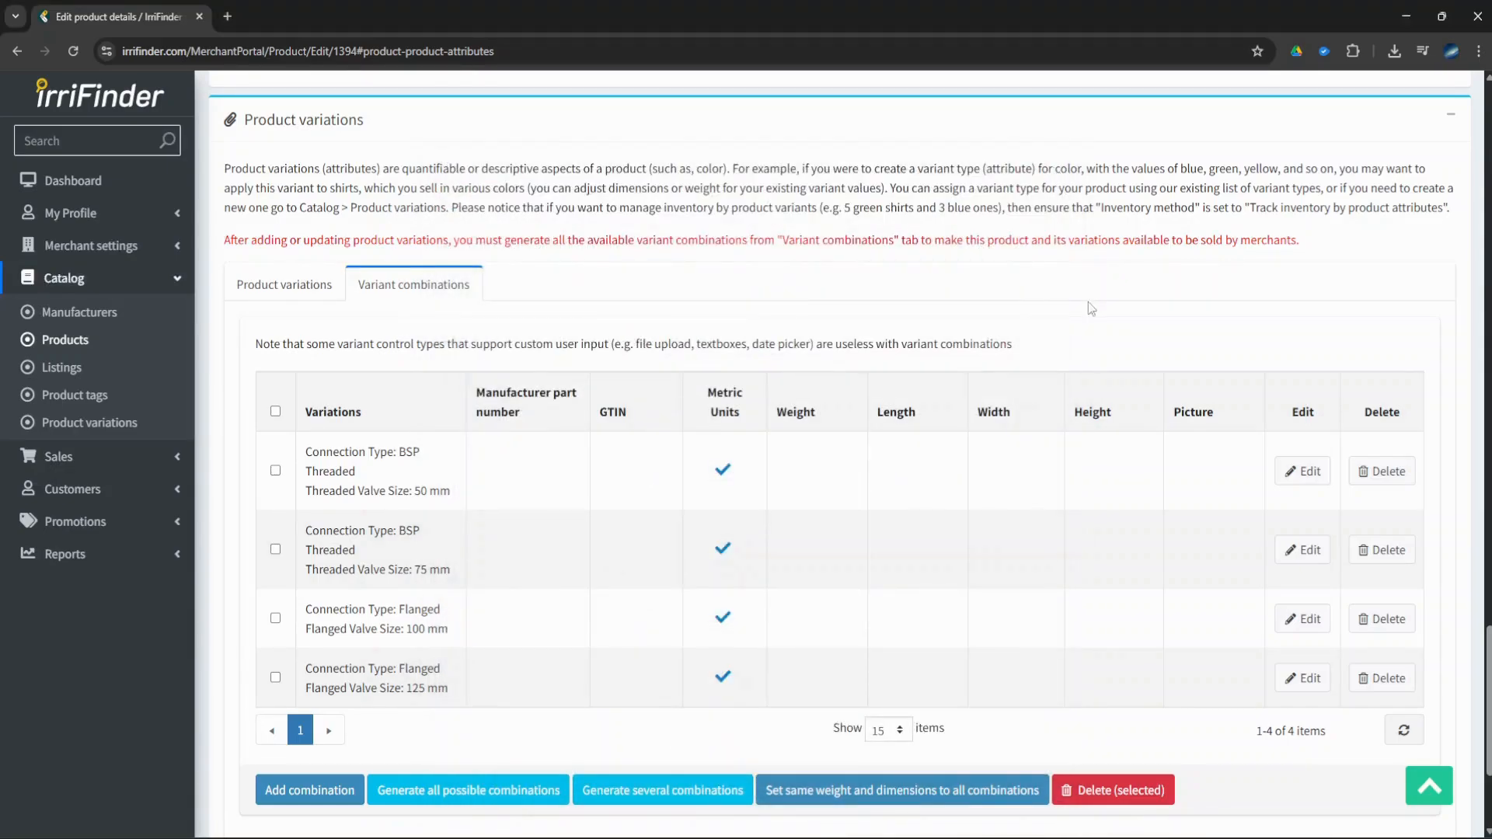
click(845, 792)
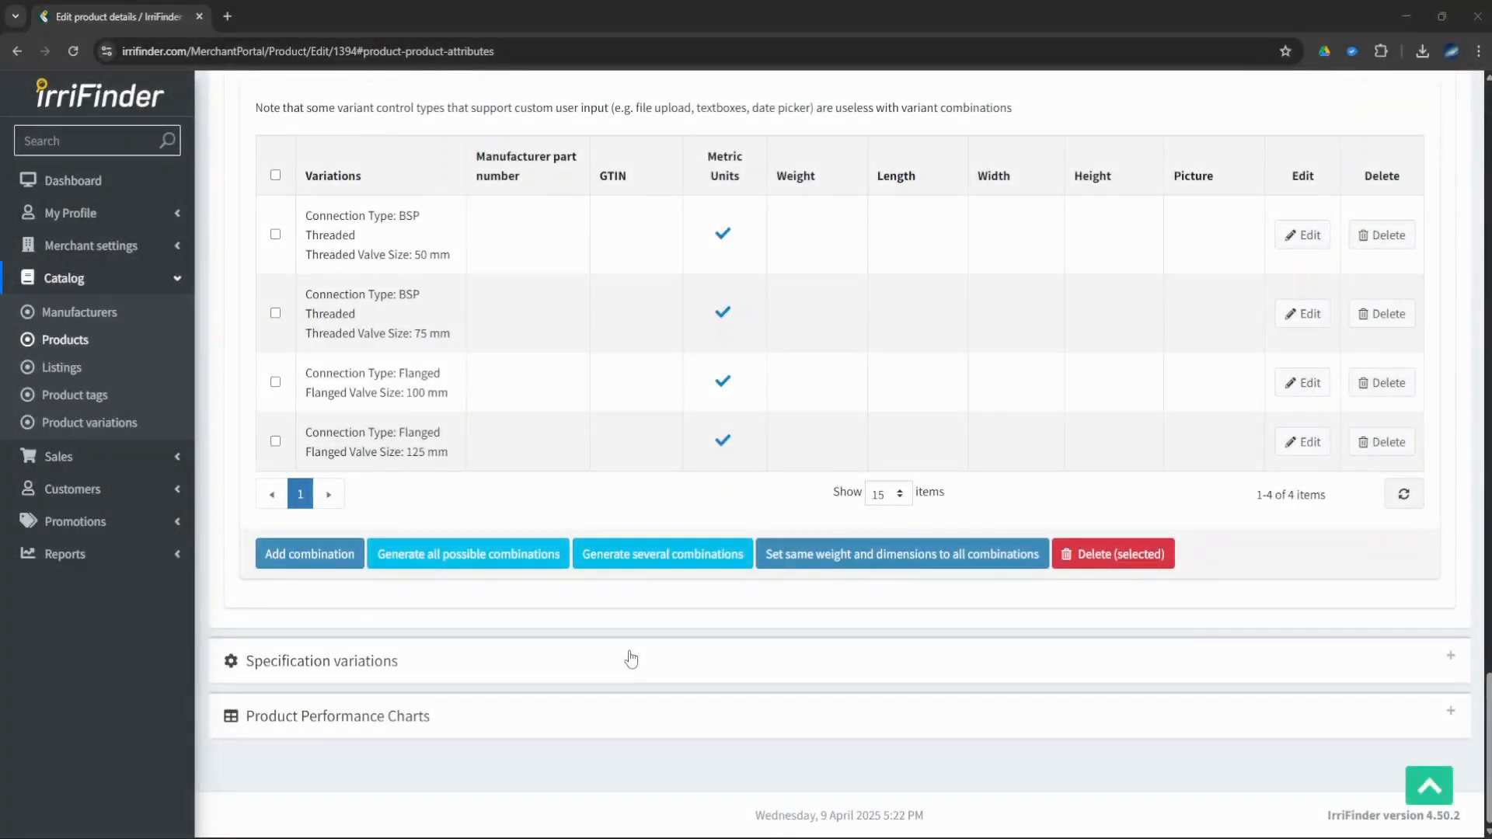
Try to add a Water Inlet specification variation with option 1/2" (15 mm), filtering allowed, shown on the product page and display order 1
click(387, 663)
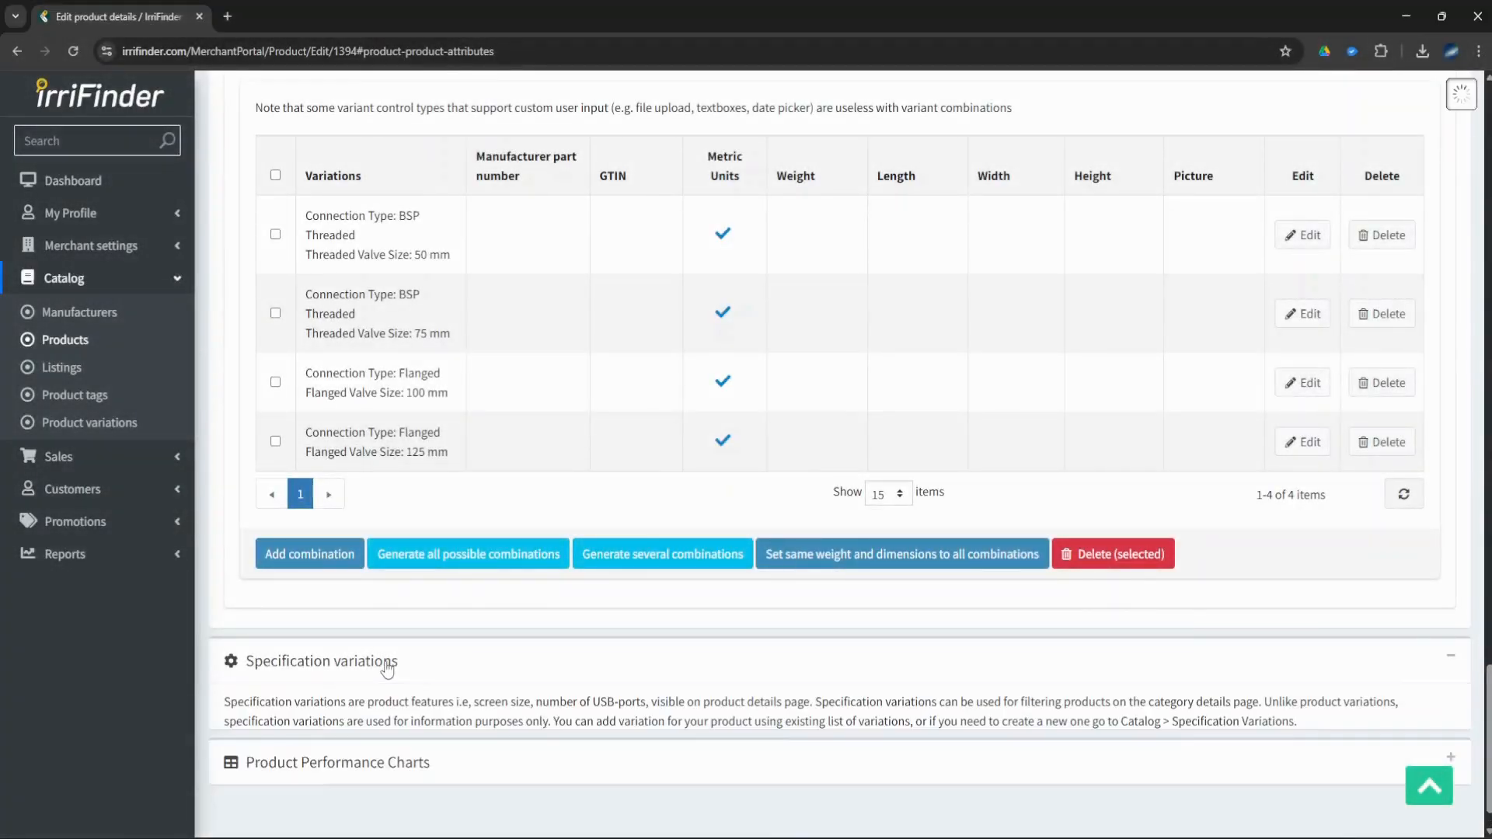
scroll(410, 567, down, 3)
scroll(410, 568, down, 2)
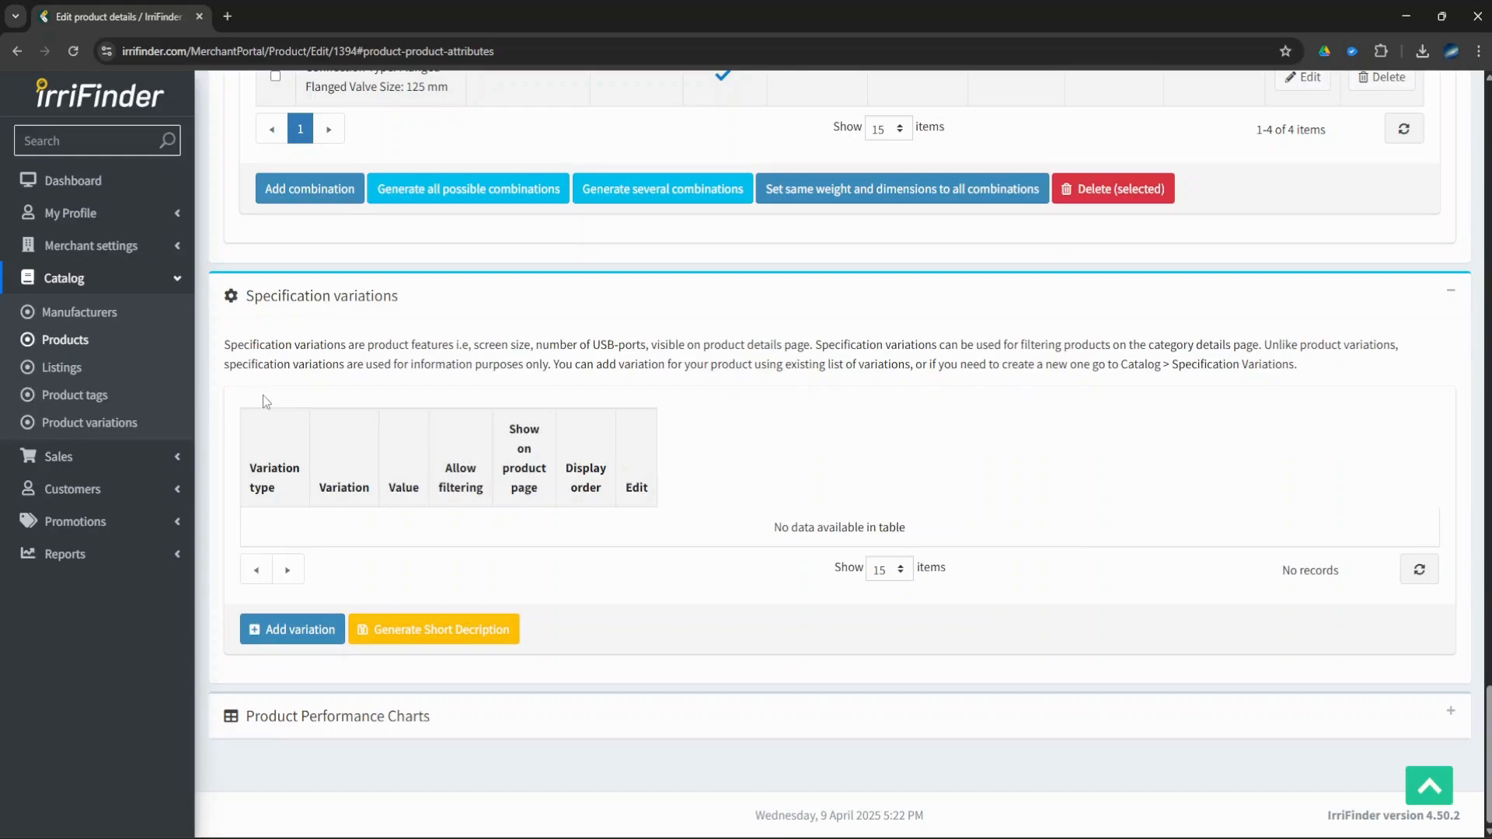
click(281, 636)
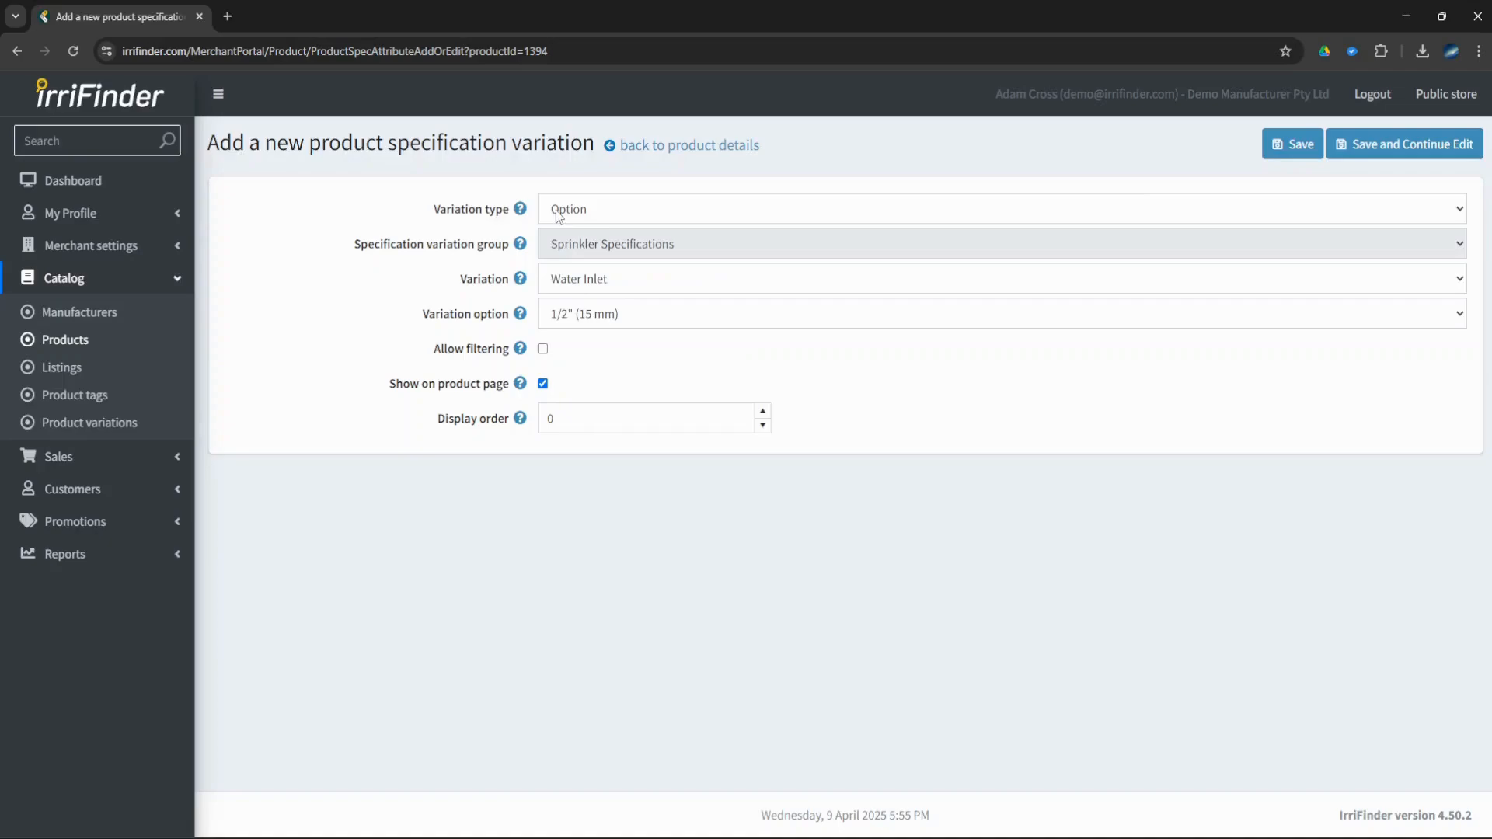
click(571, 291)
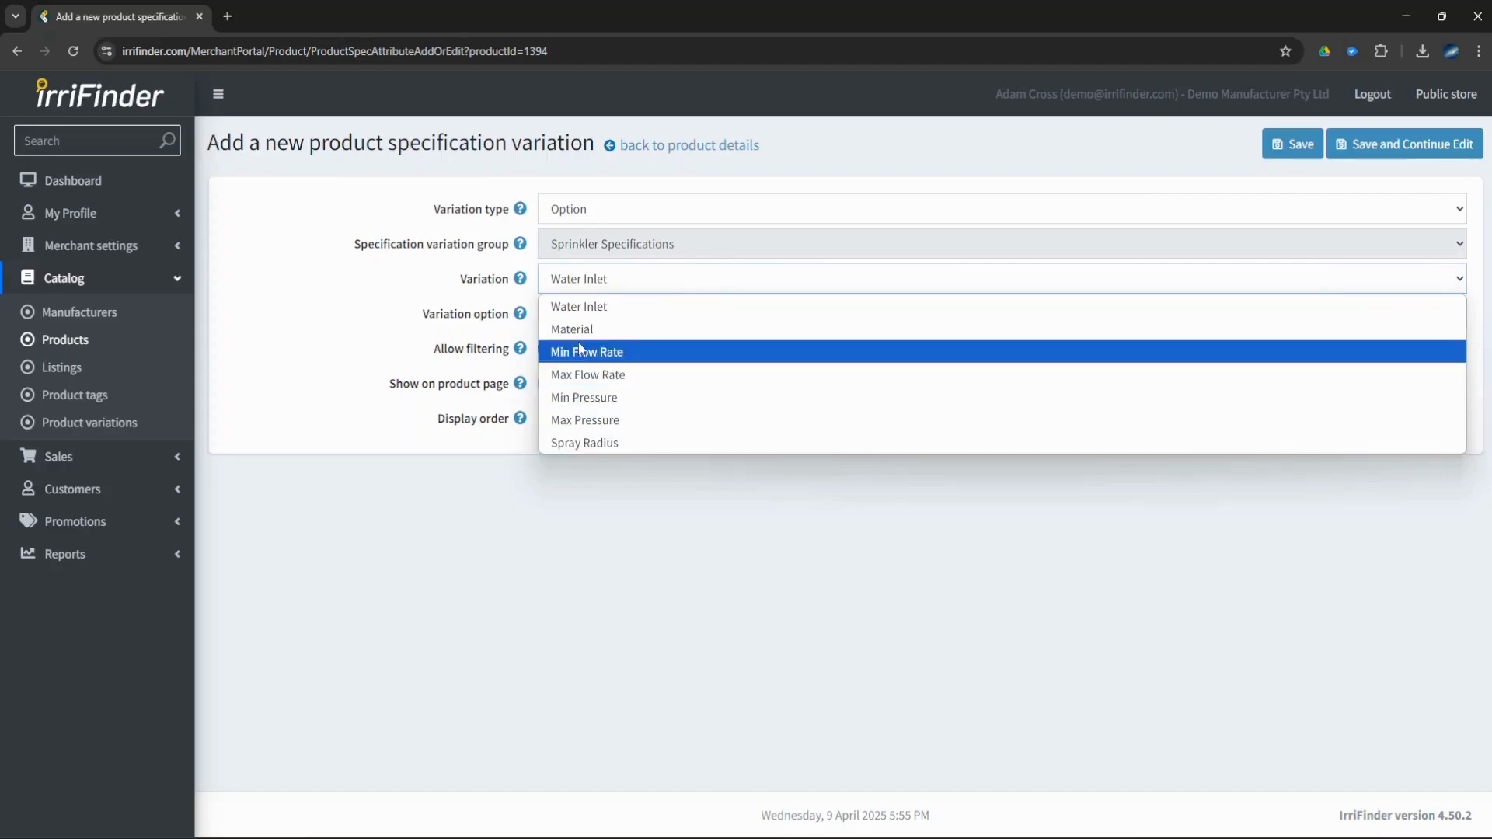
click(572, 289)
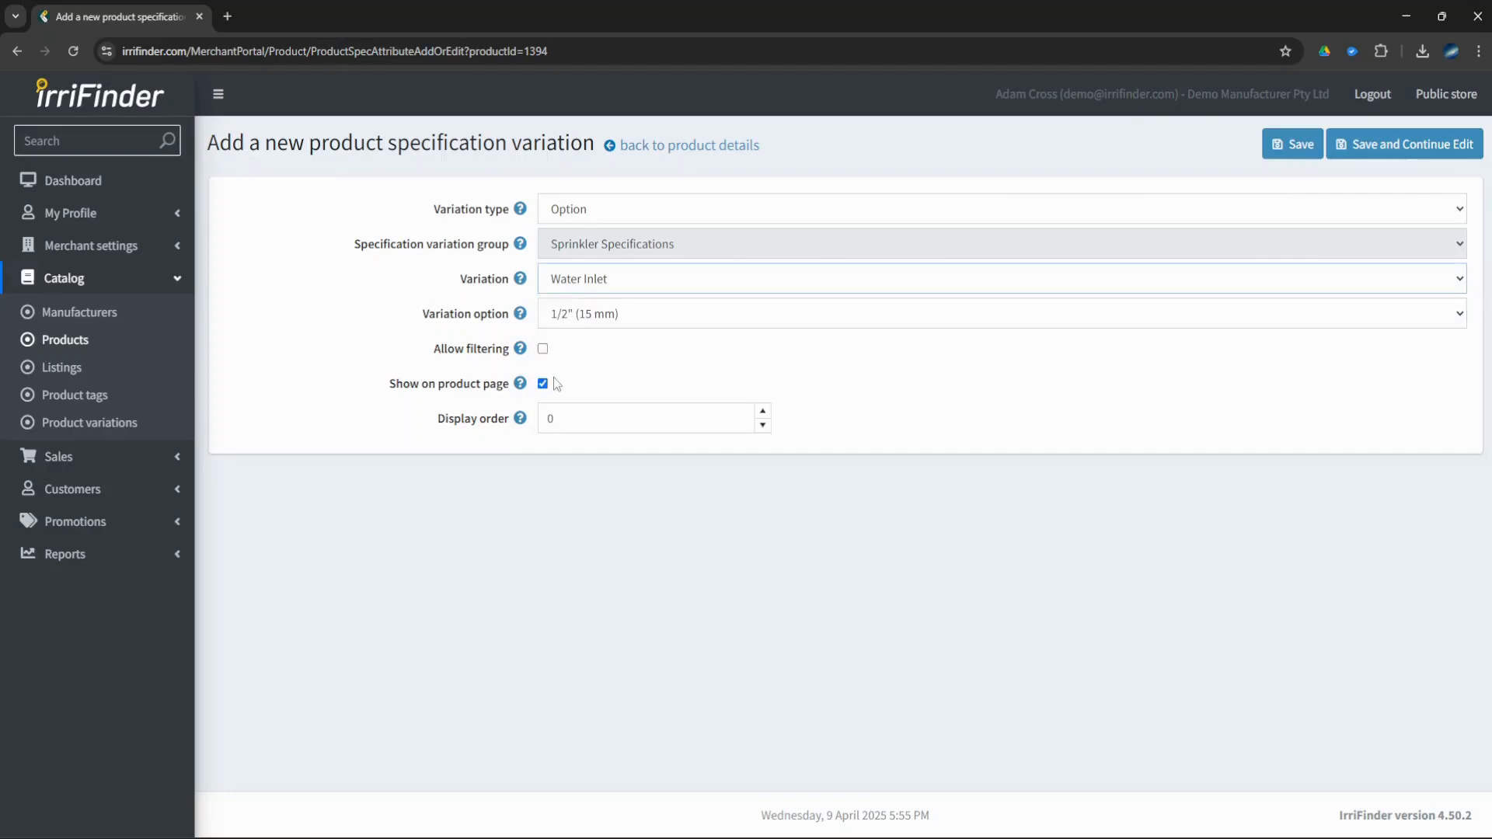
click(543, 349)
click(762, 411)
click(1089, 192)
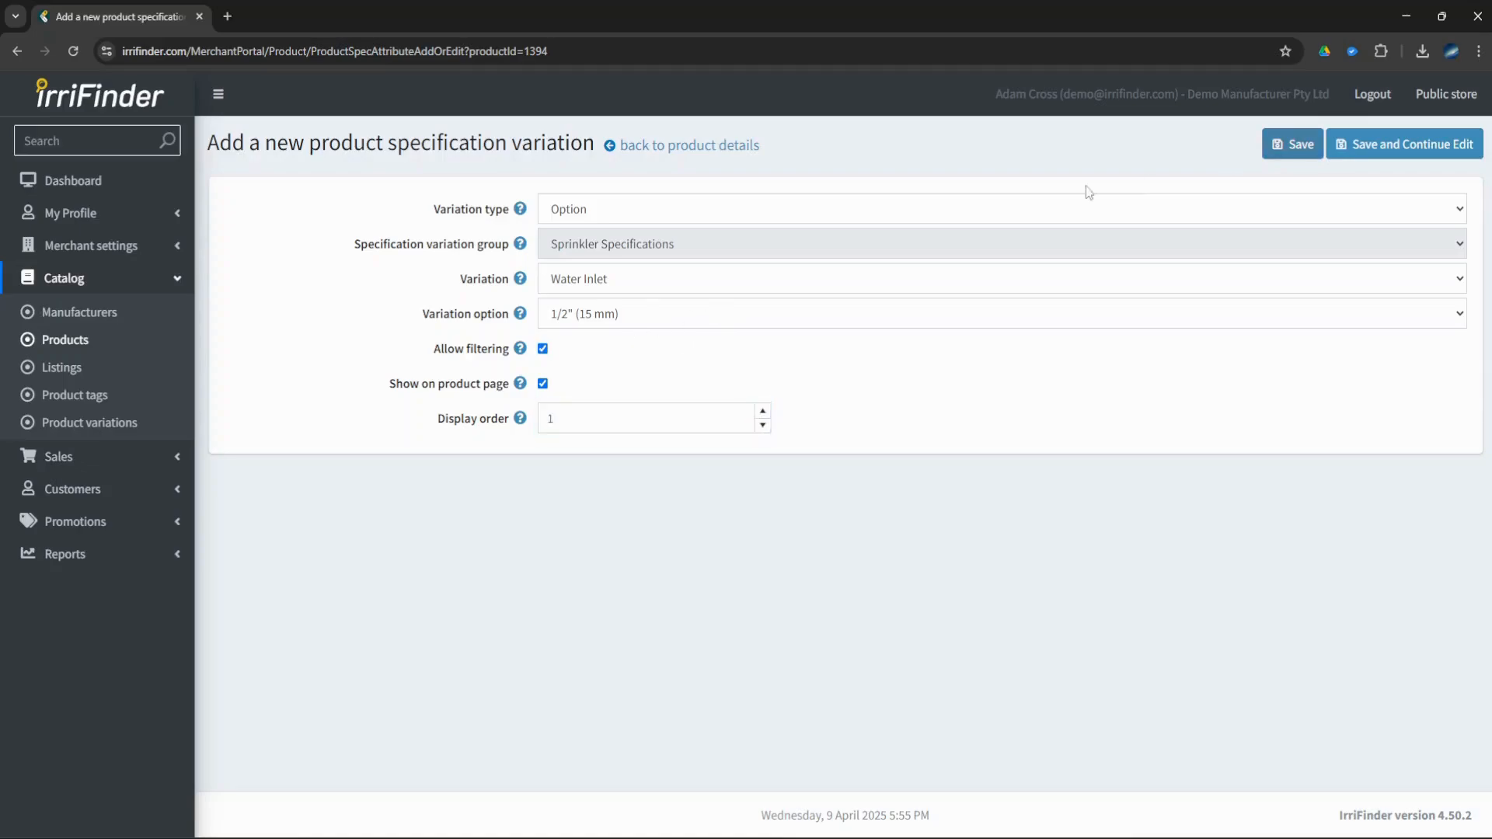
click(1293, 144)
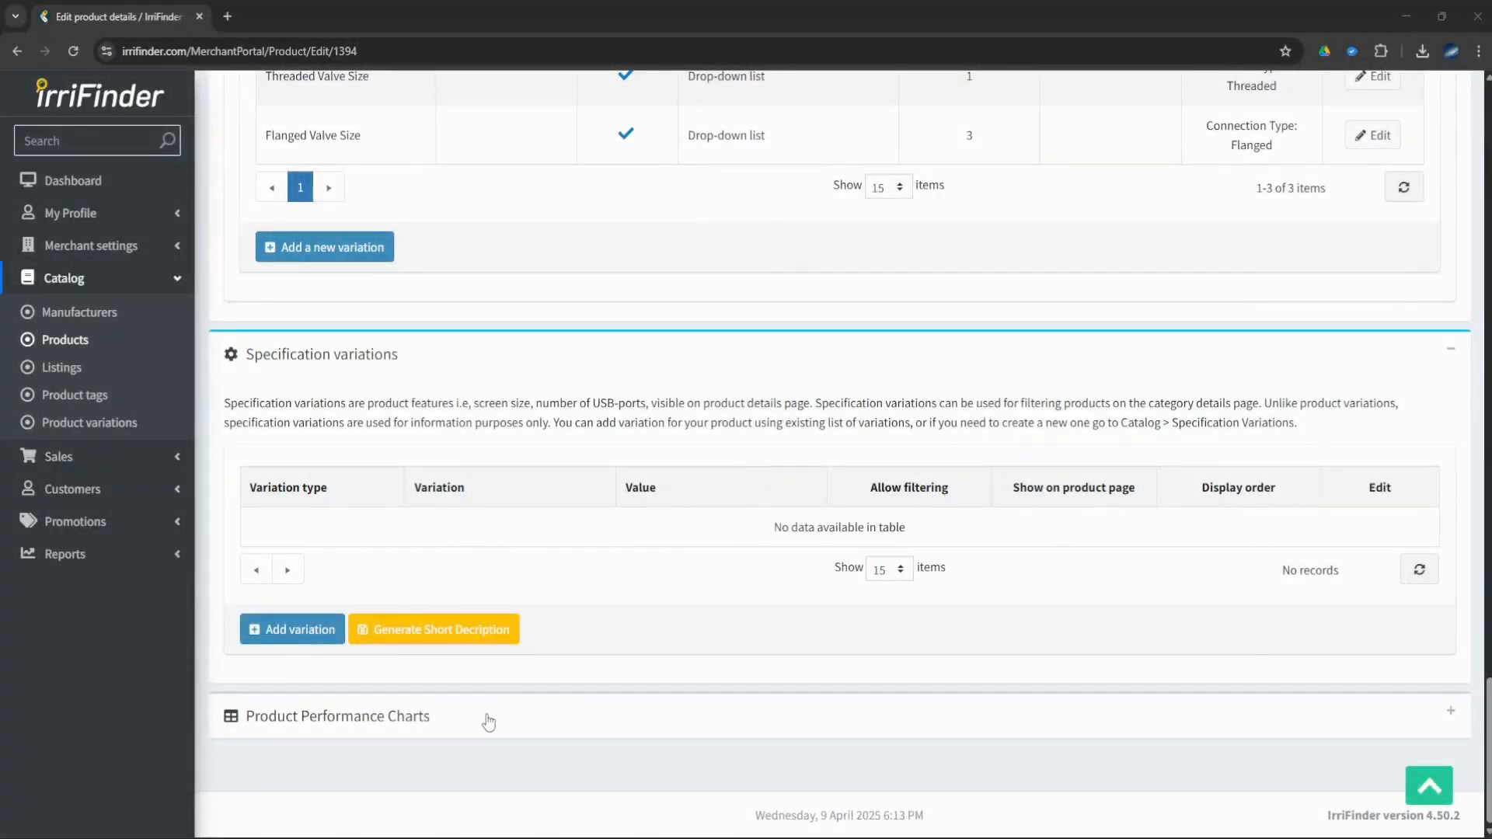
Assign the Sprinkler Performance Chart Table to the product and review its chart record and HTML sections
click(488, 719)
scroll(466, 660, down, 8)
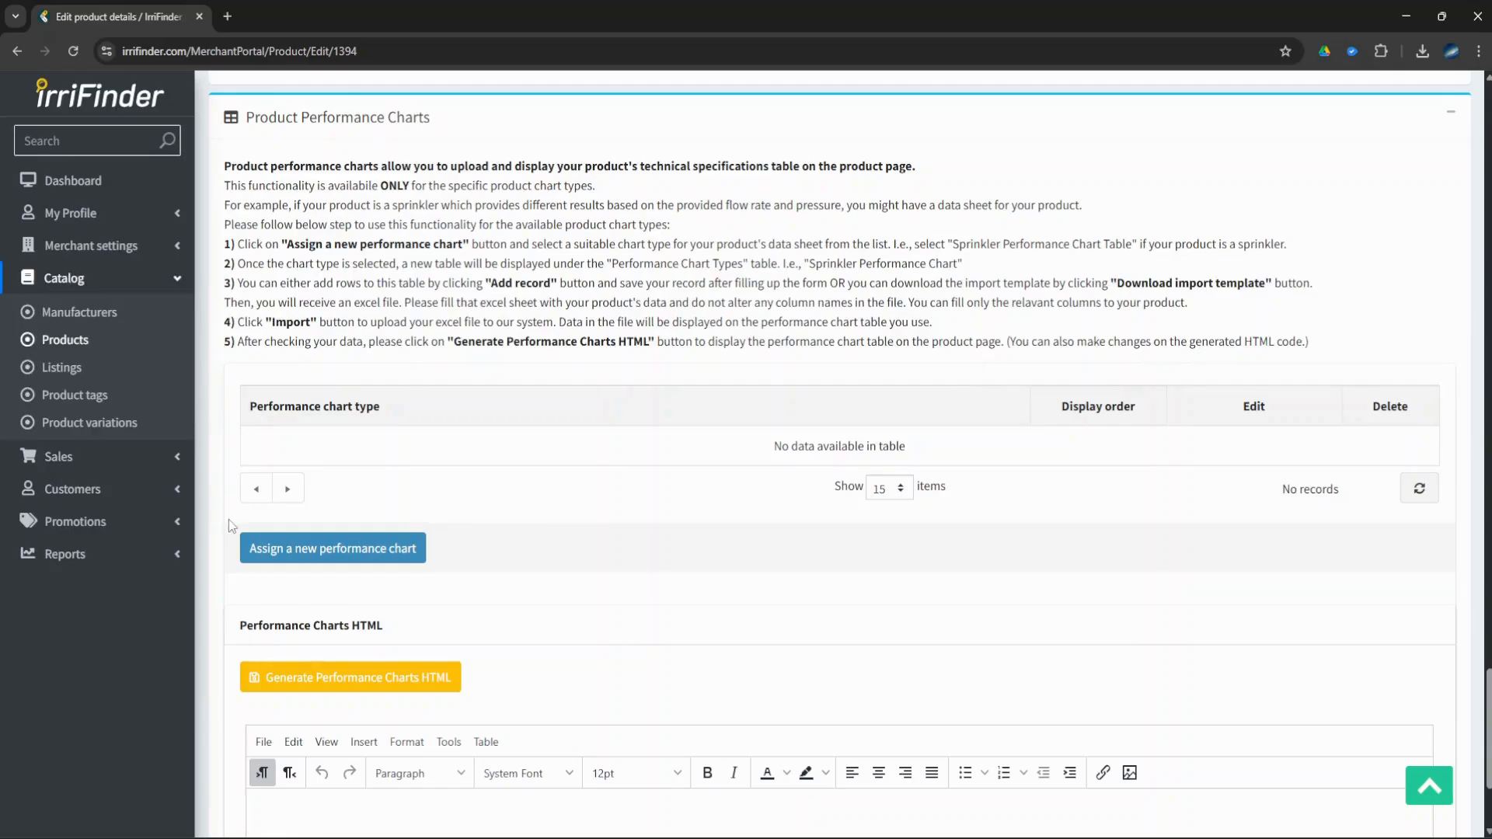
click(304, 548)
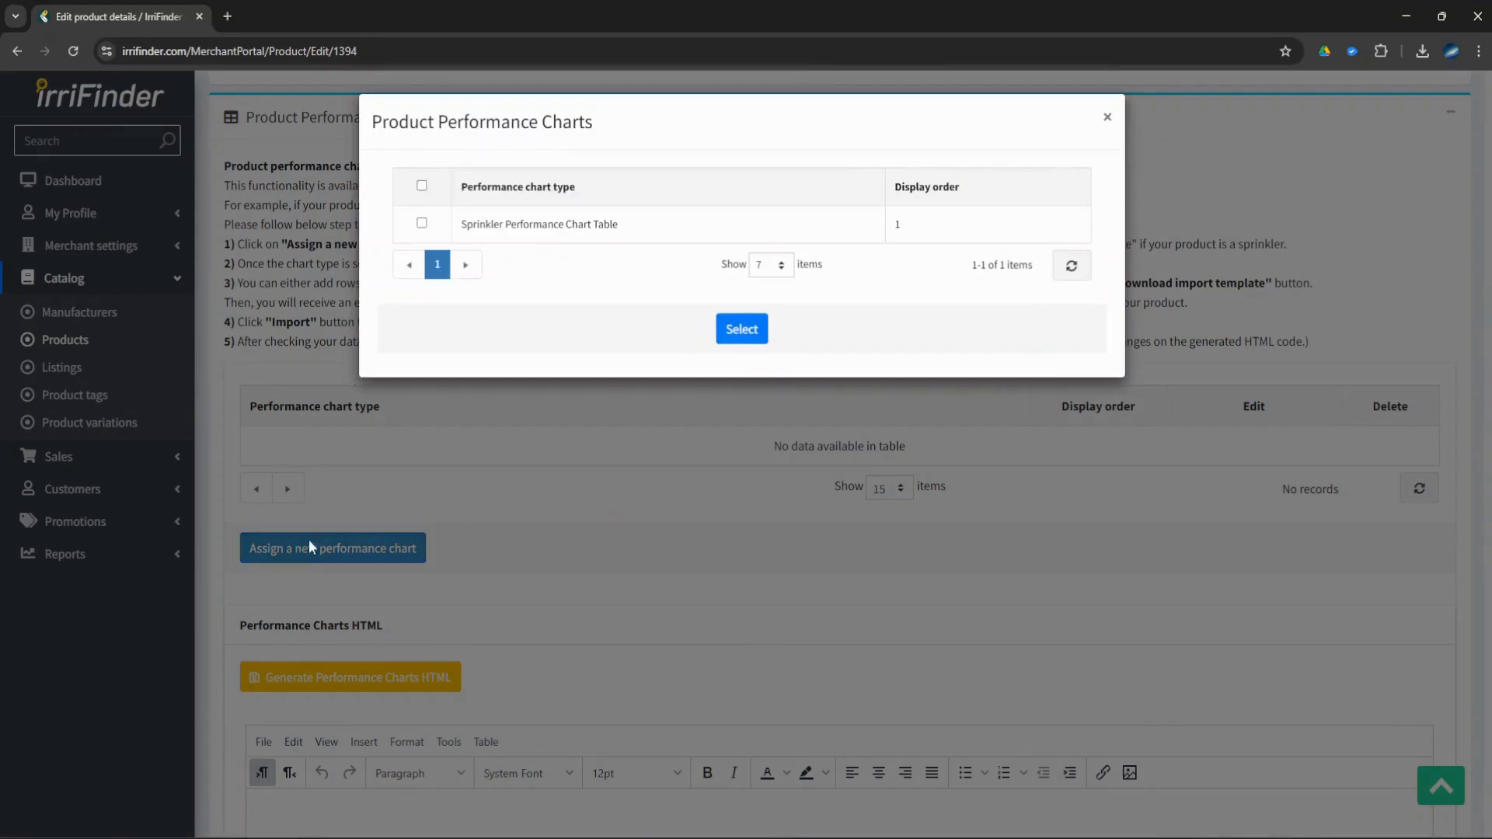
click(422, 223)
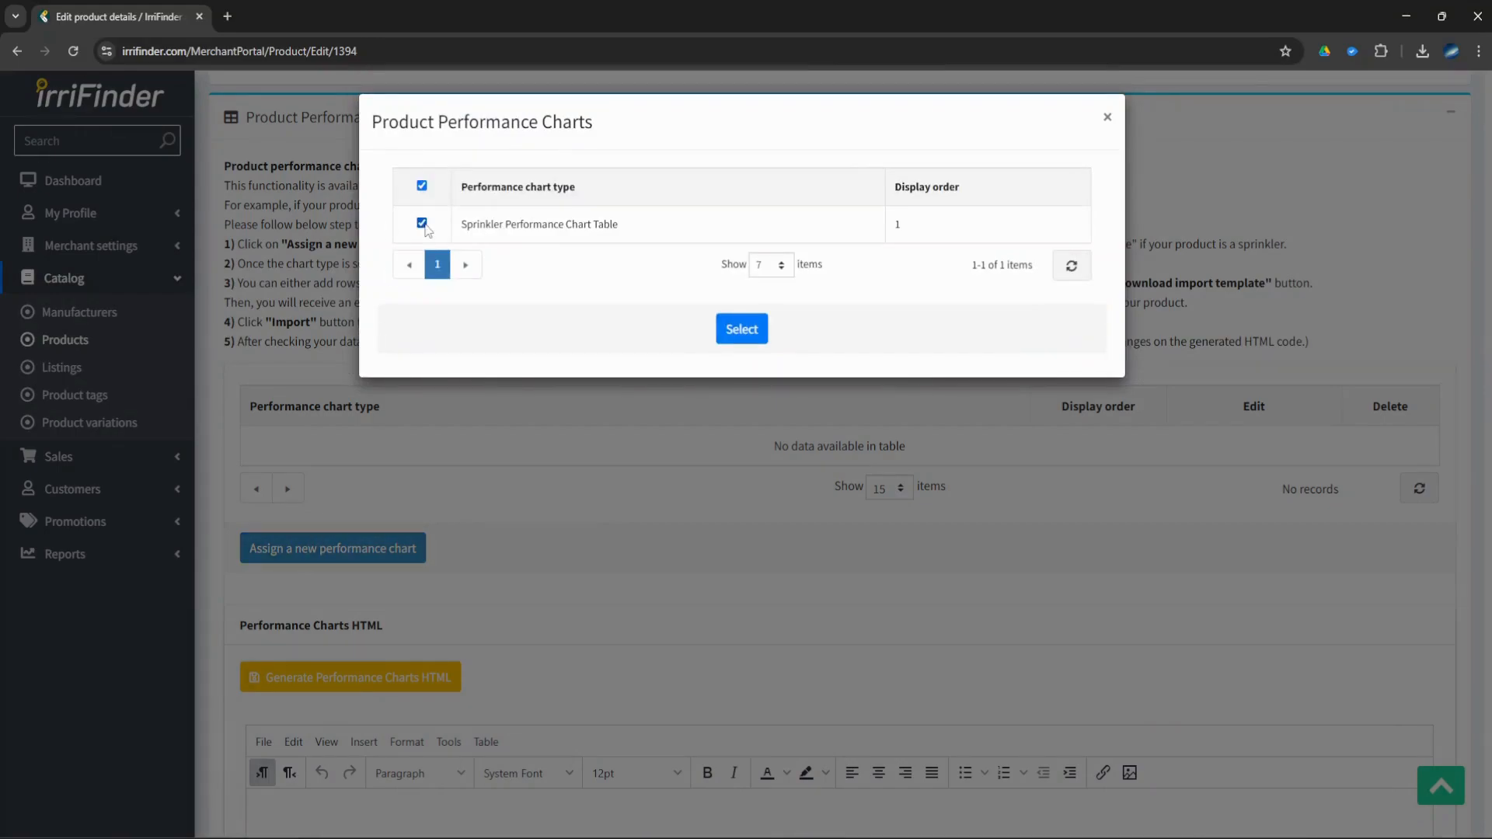
click(752, 336)
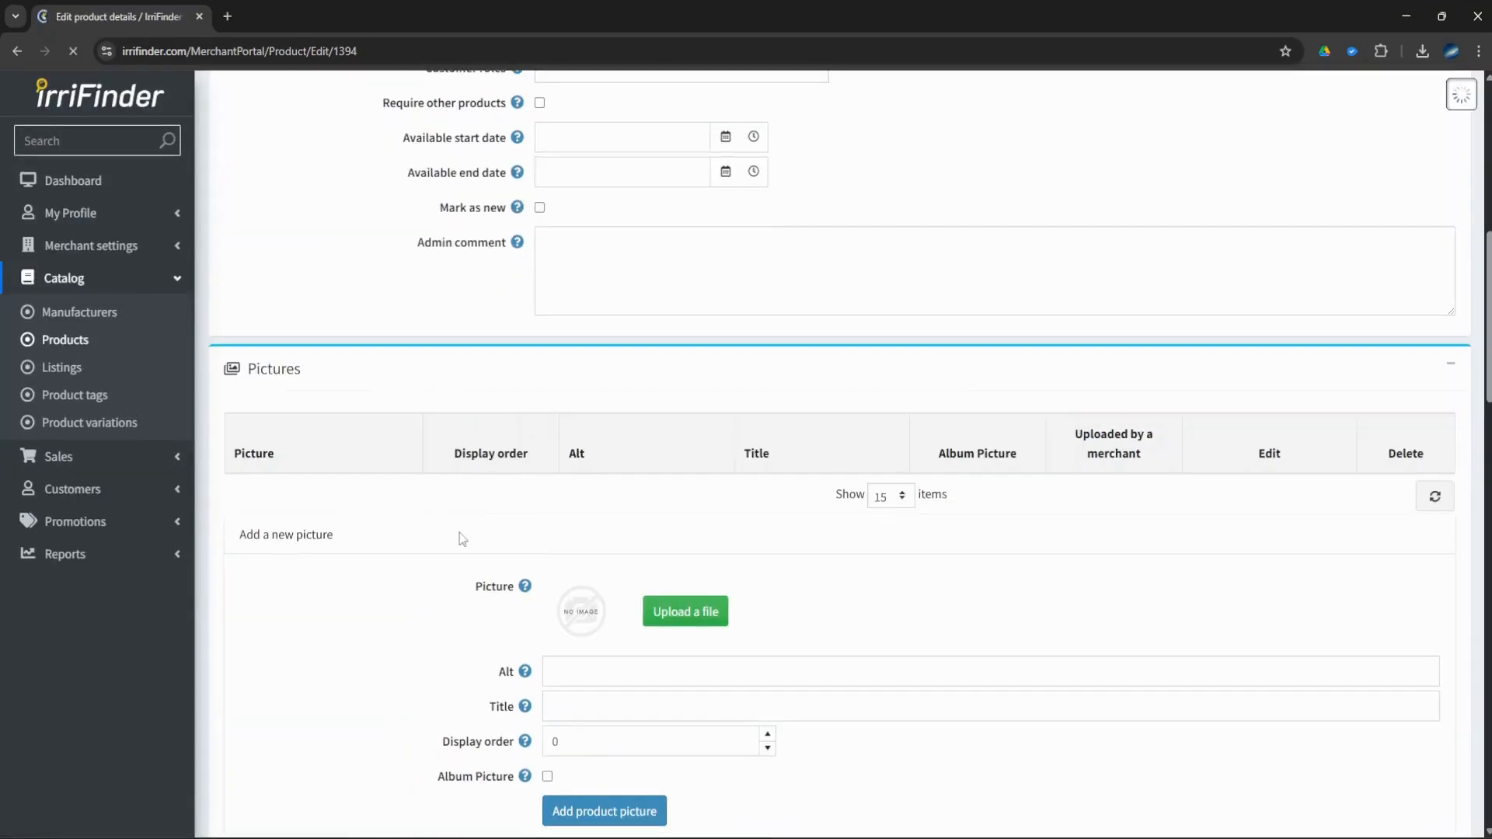
scroll(463, 538, down, 20)
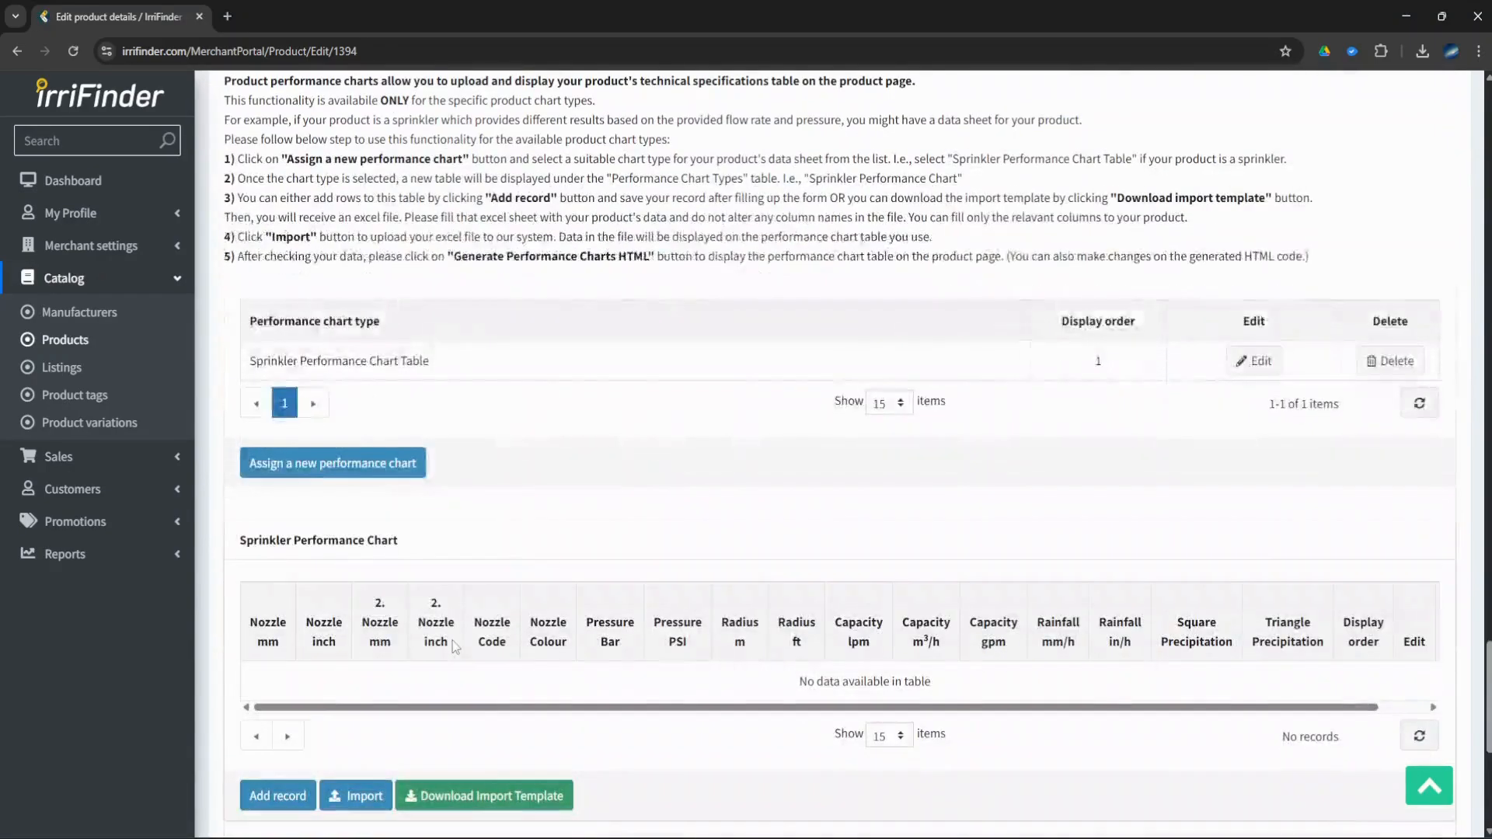
scroll(454, 647, down, 2)
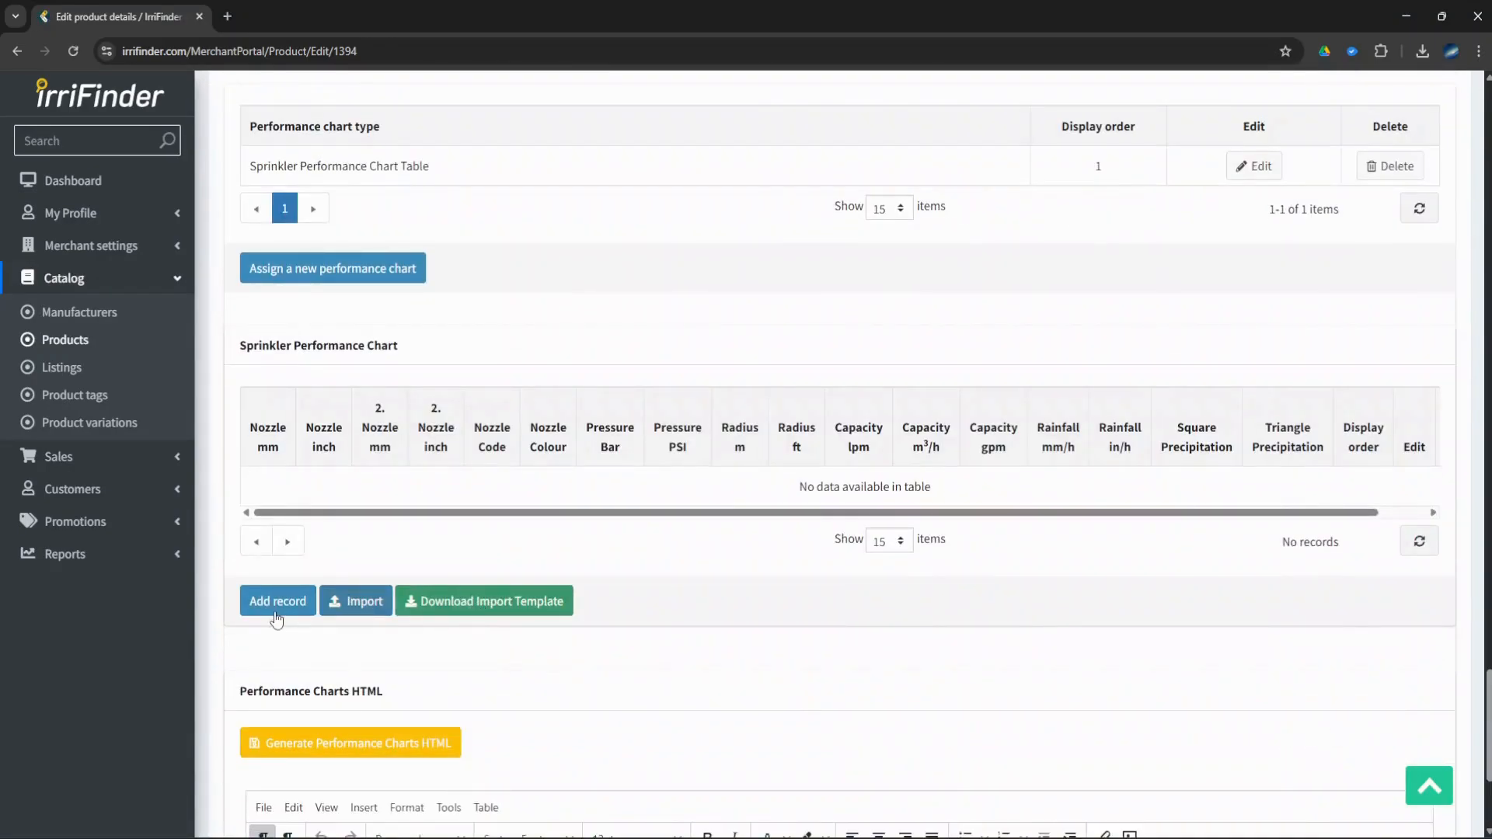
scroll(279, 620, down, 3)
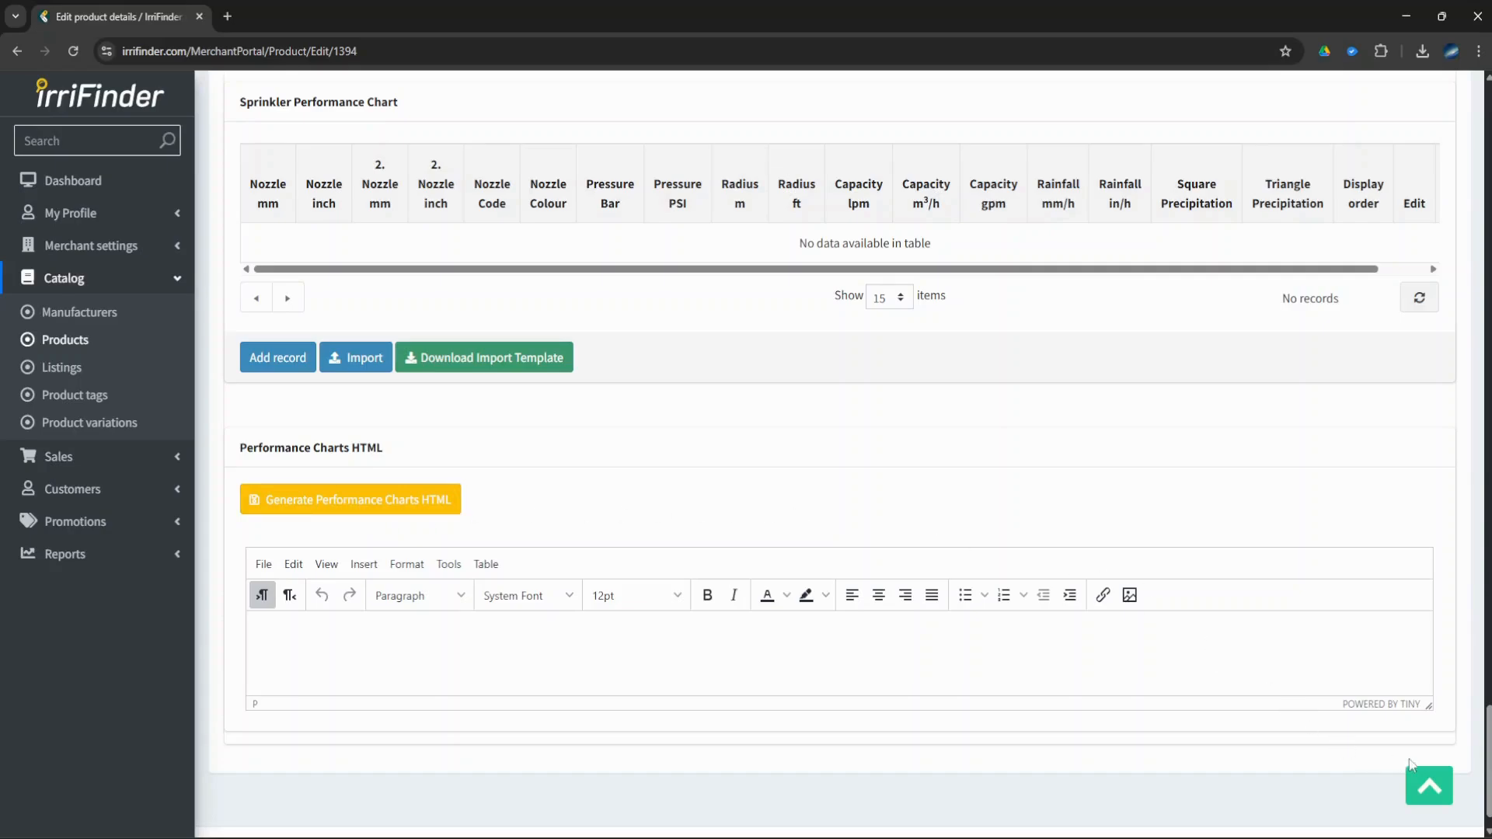
Review the product info of the Deemoo Hydraulic Control Valve and save the product
click(1428, 790)
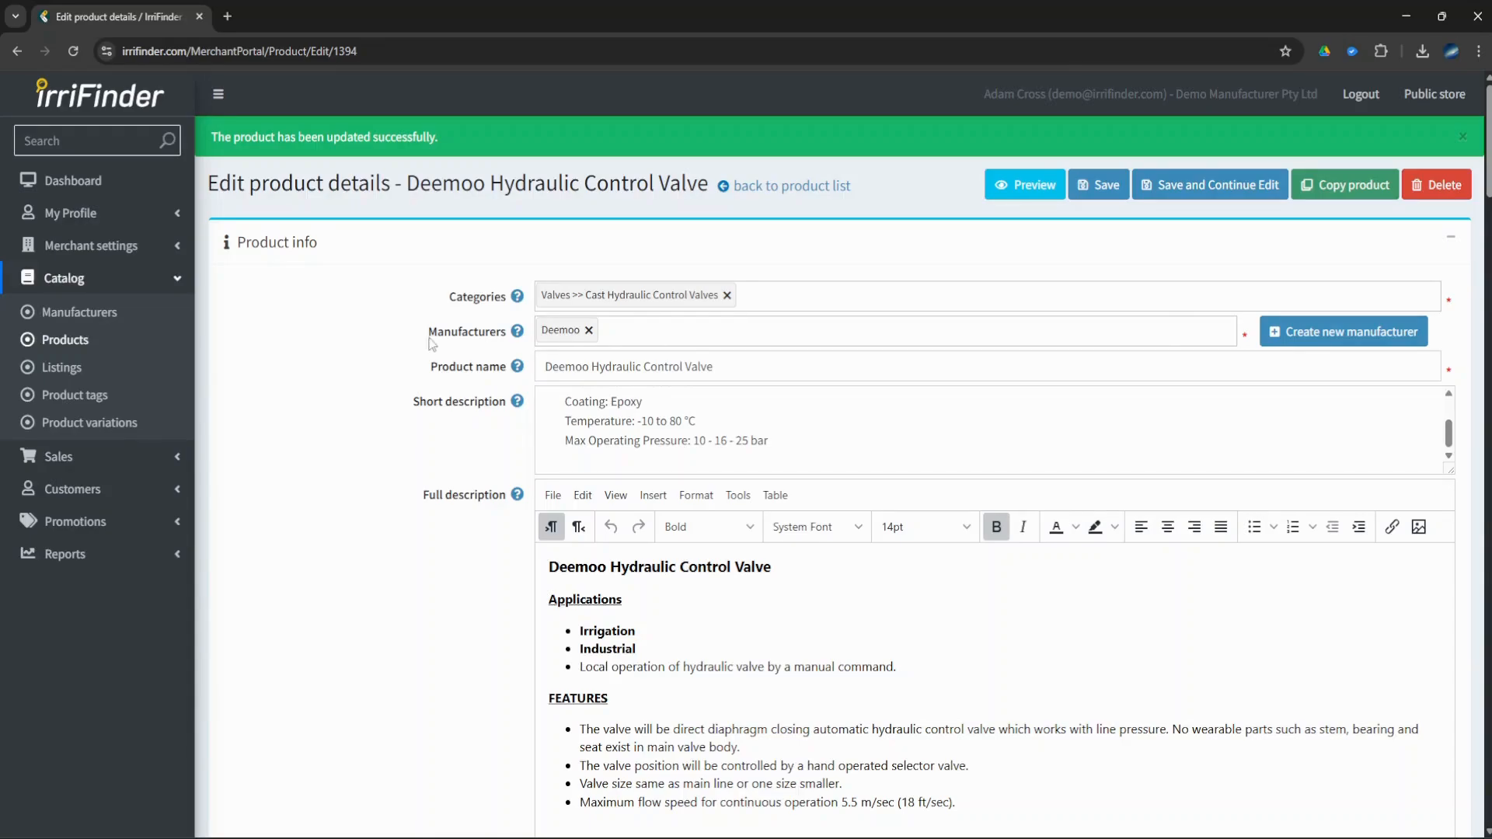
scroll(433, 346, down, 3)
scroll(437, 377, down, 7)
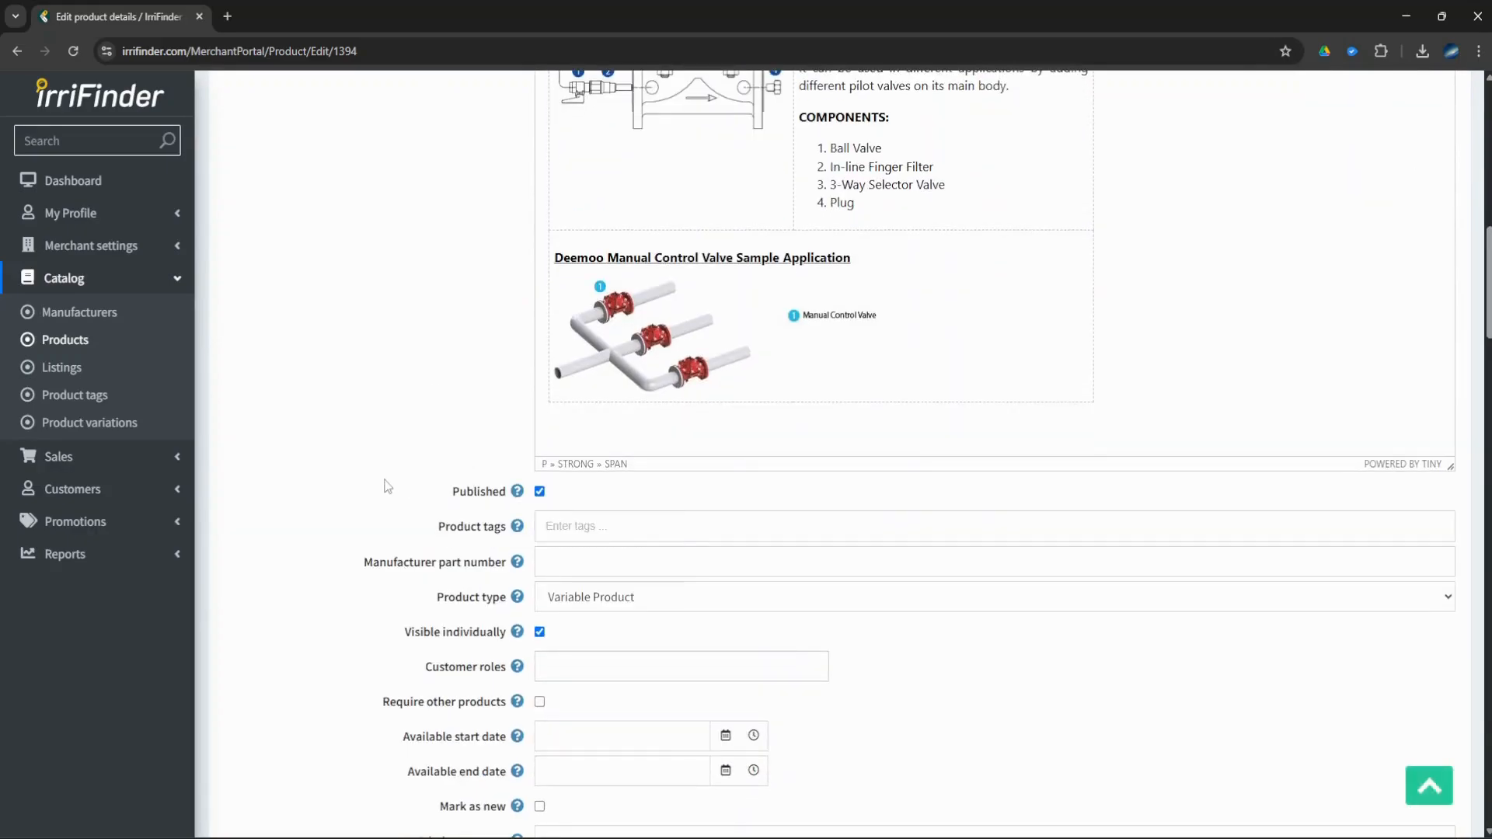
scroll(387, 487, up, 10)
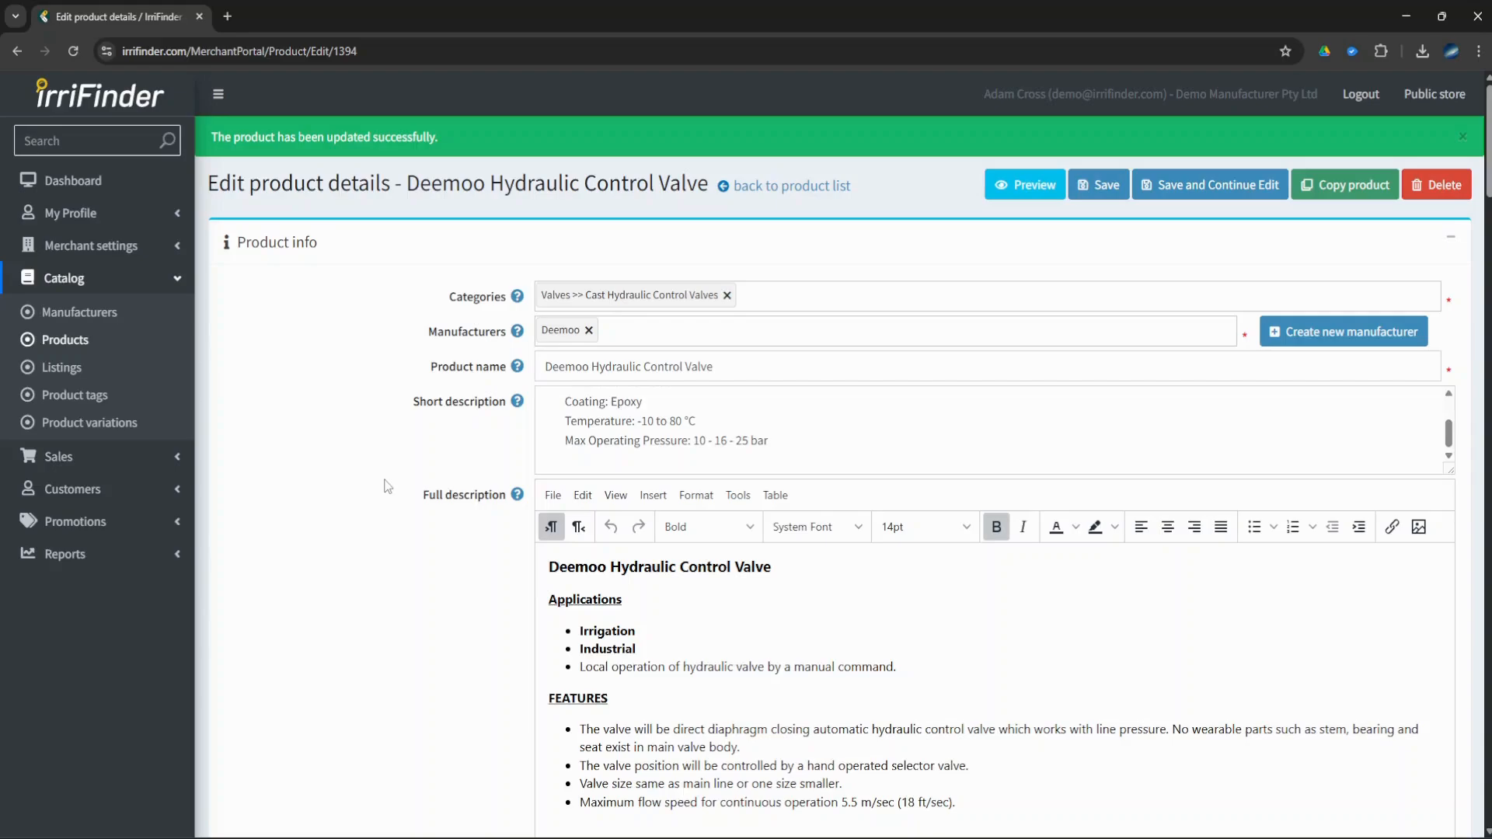
click(1091, 190)
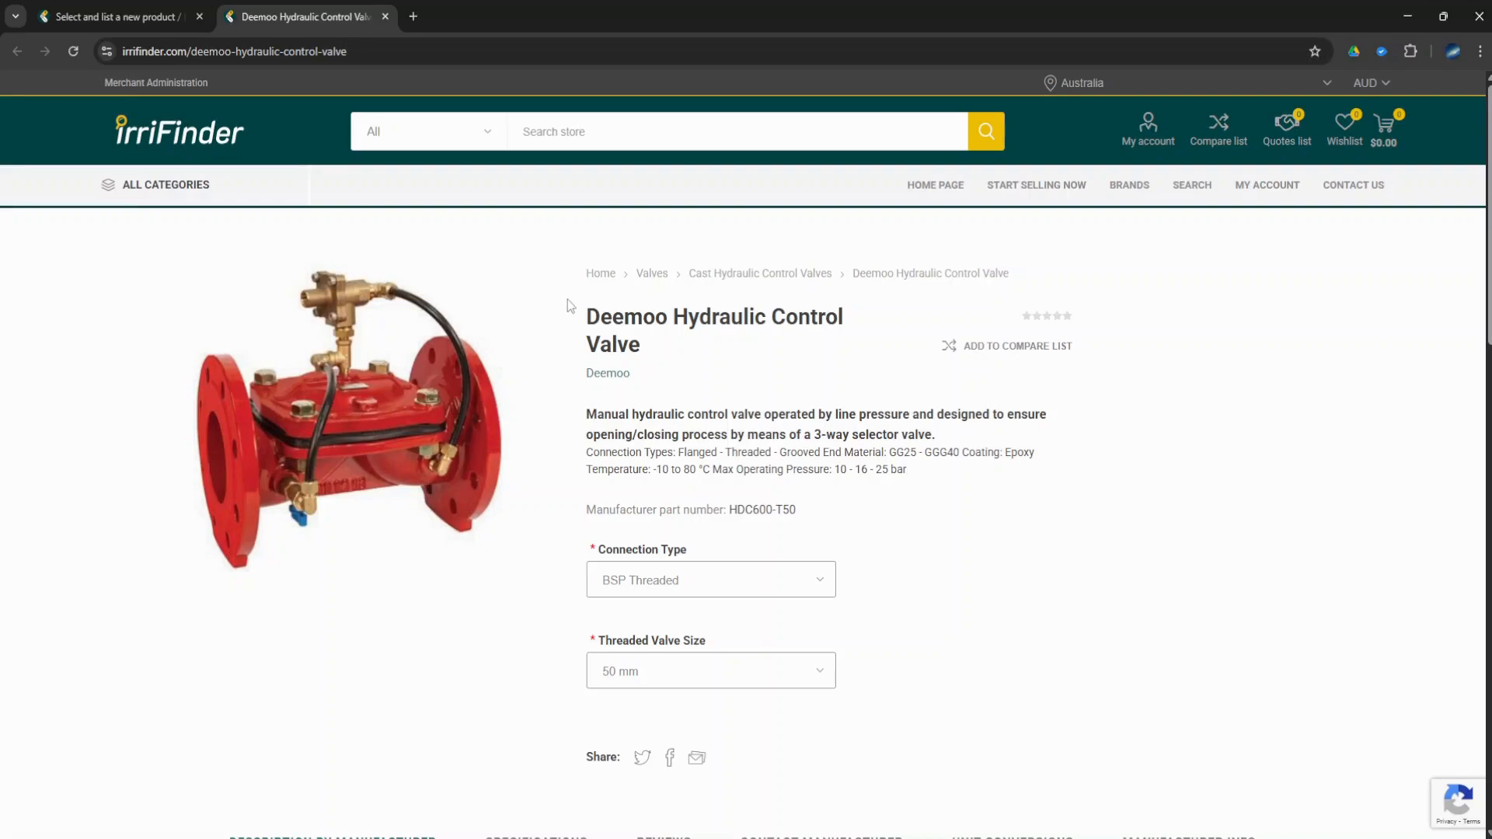
Examine the valve's public store page, covering its name, short description, part number and the manufacturer's description
drag(588, 317, 646, 348)
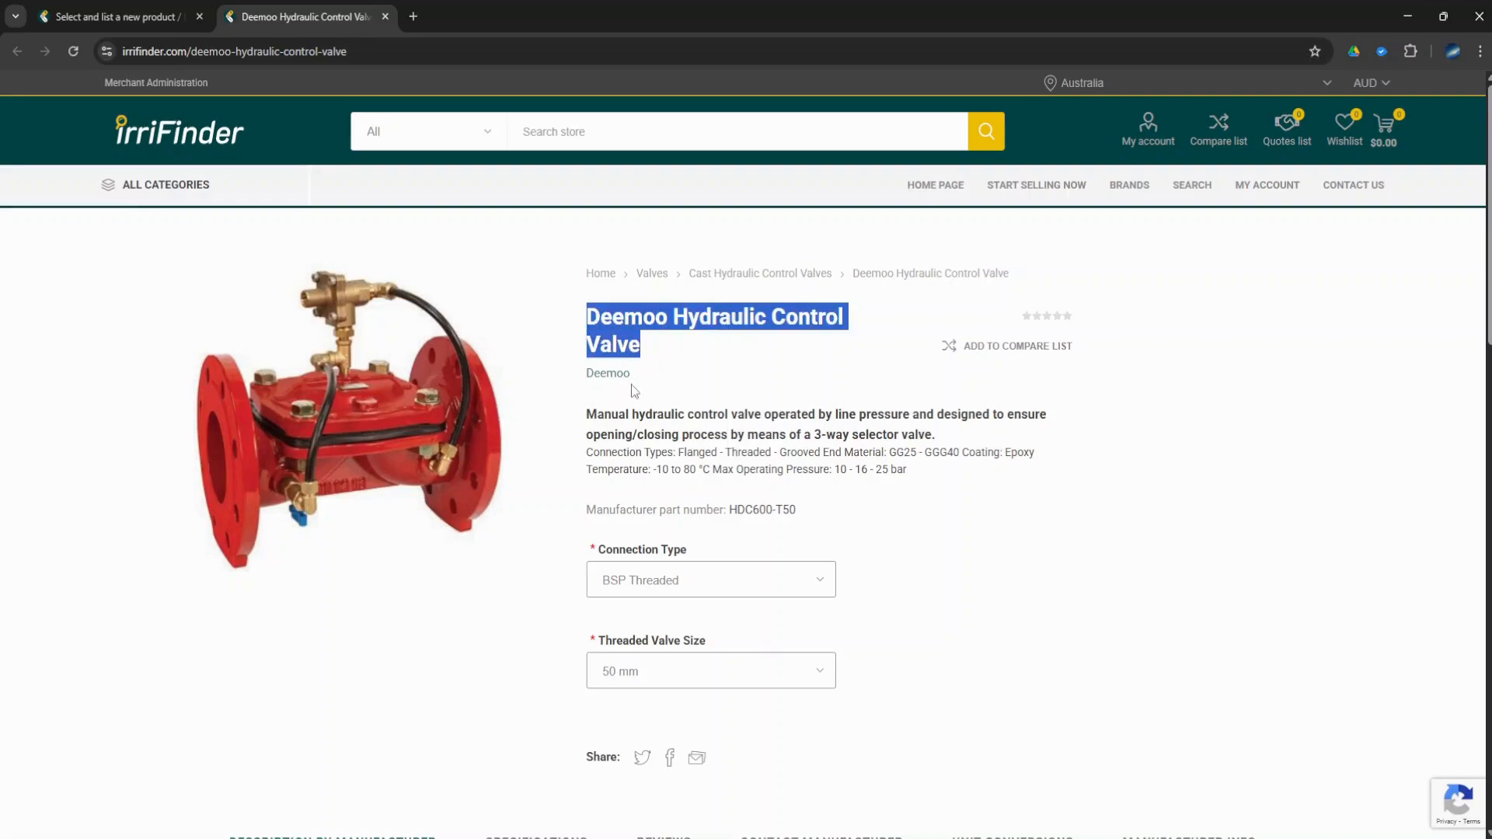
drag(587, 414, 816, 509)
click(809, 506)
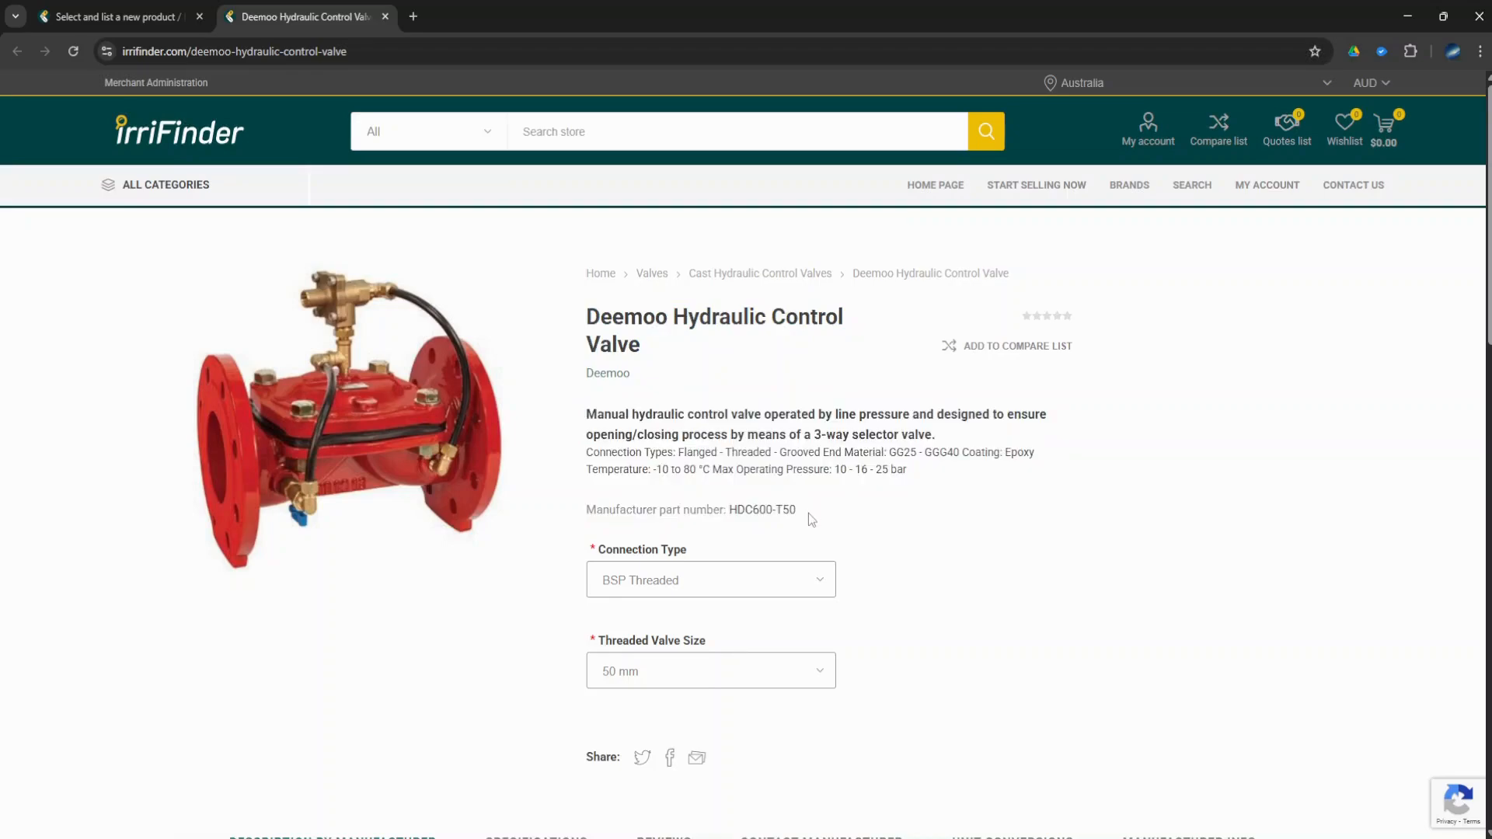
scroll(776, 493, down, 8)
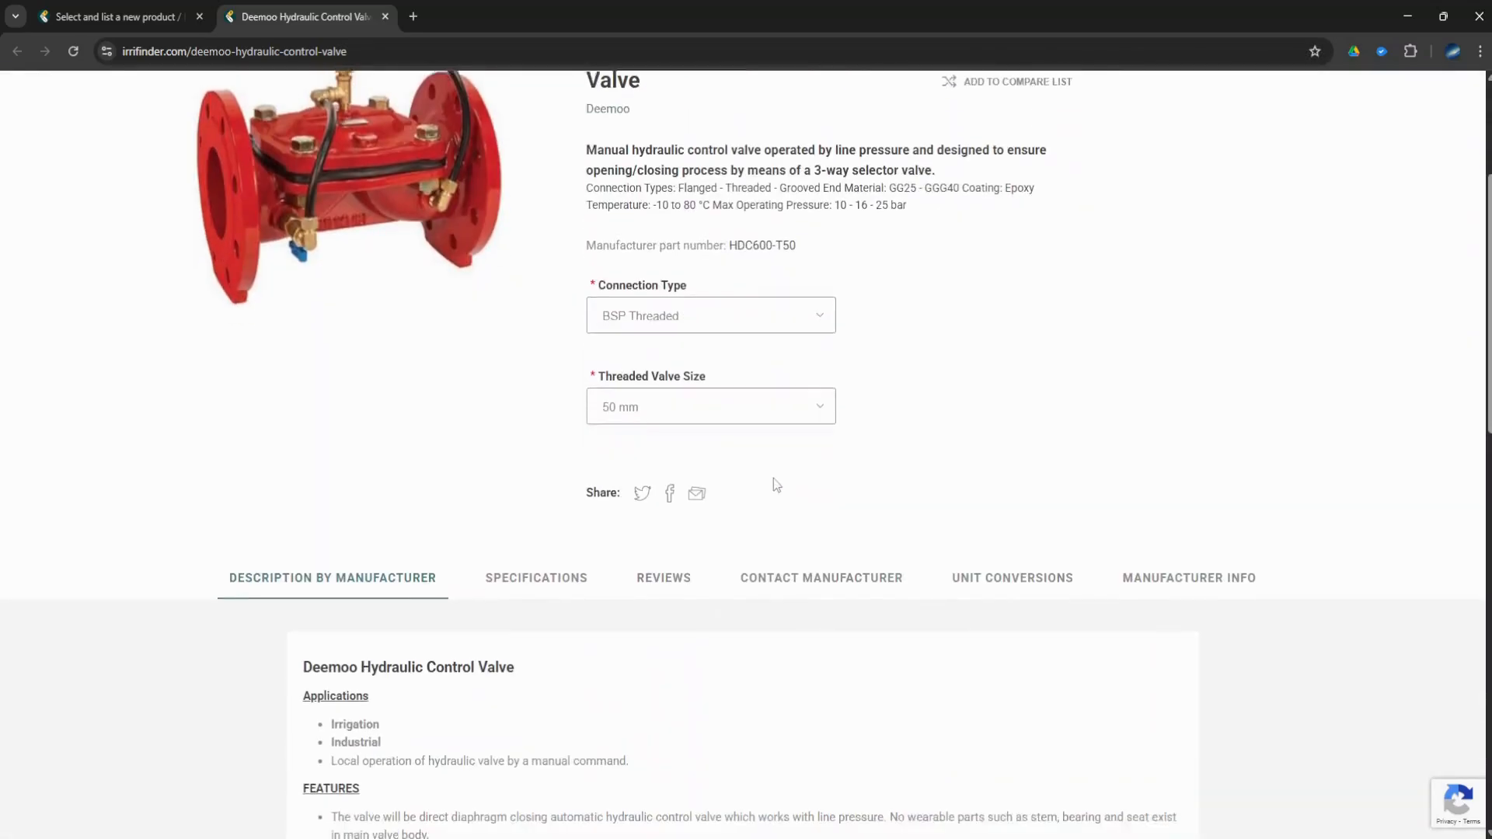
scroll(760, 468, down, 1)
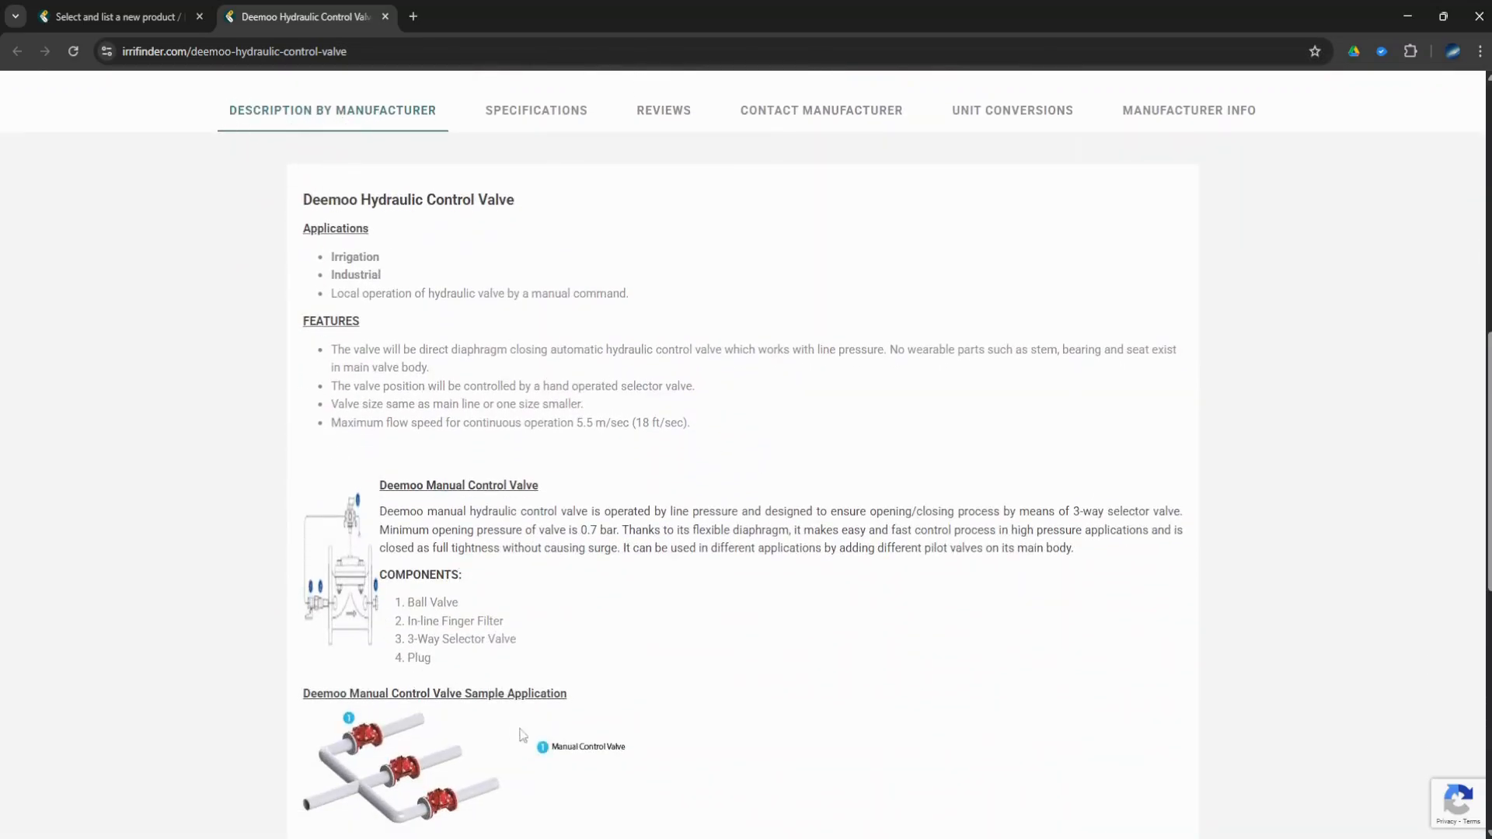
scroll(711, 509, down, 1)
scroll(376, 237, up, 1)
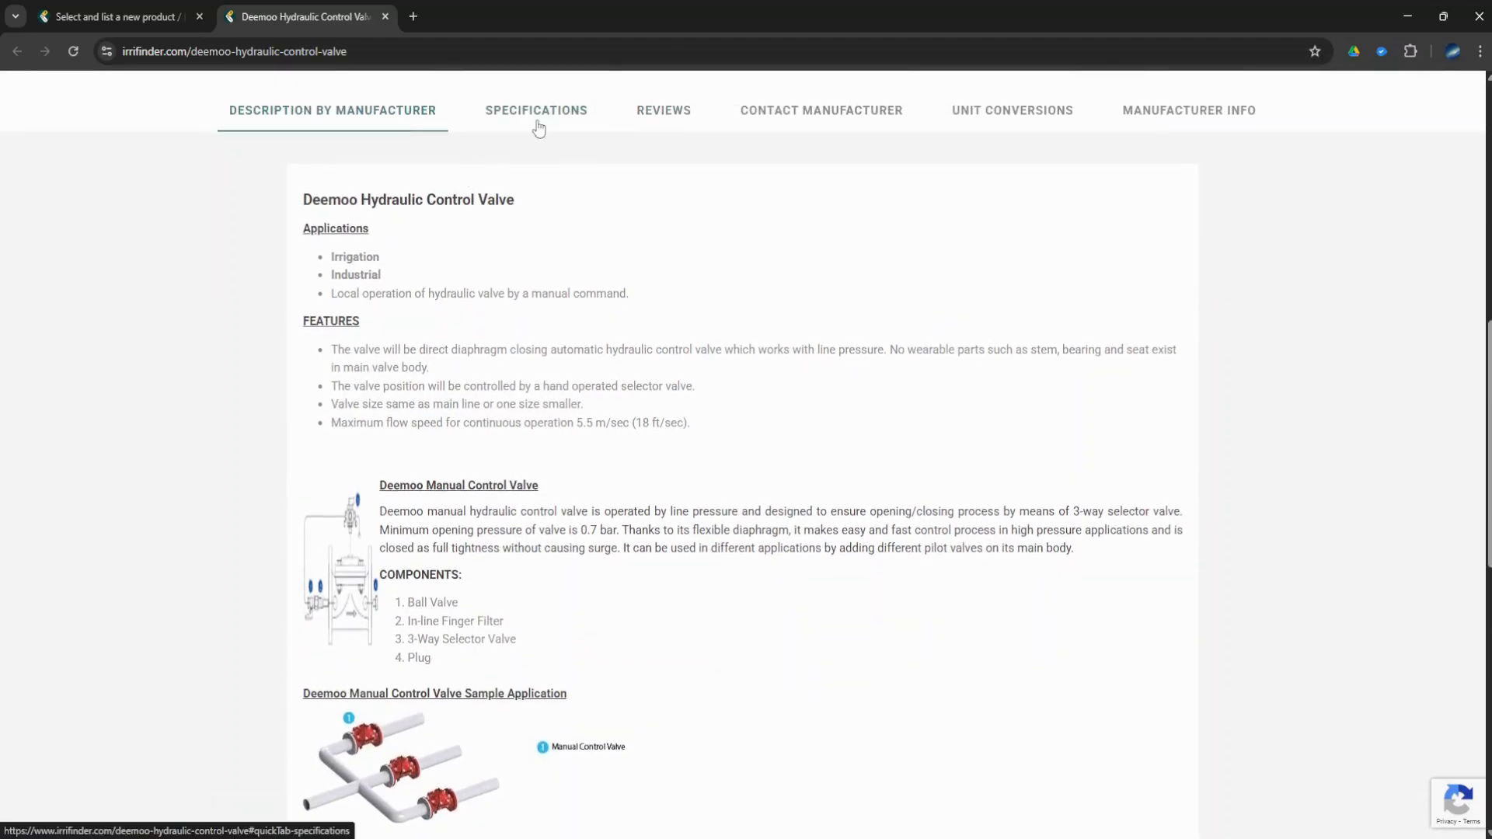
Examine the valve page's specifications, reviews, manufacturer contact form and irrigation unit conversions
click(536, 126)
click(669, 125)
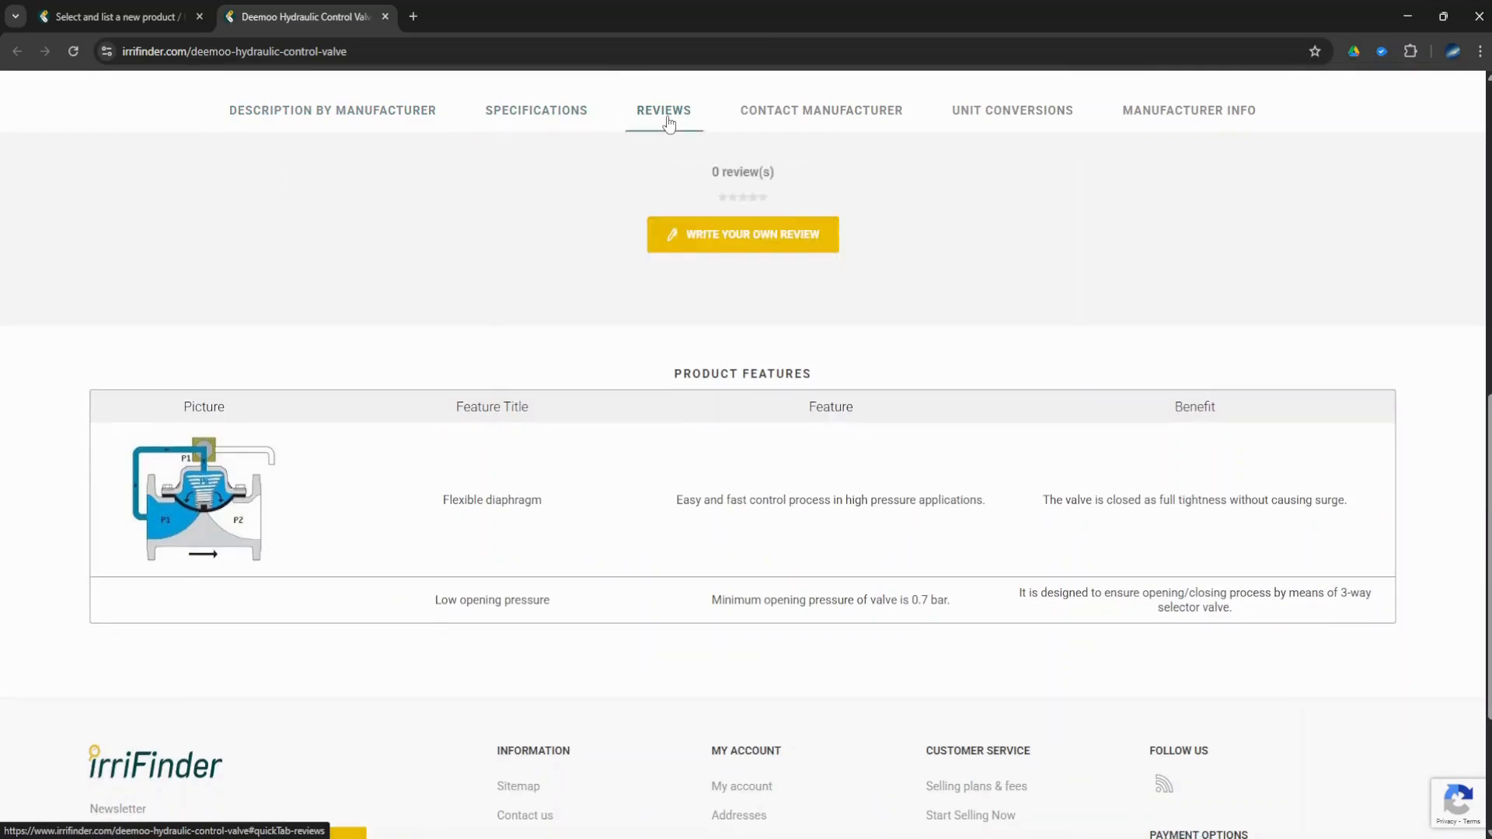
click(771, 123)
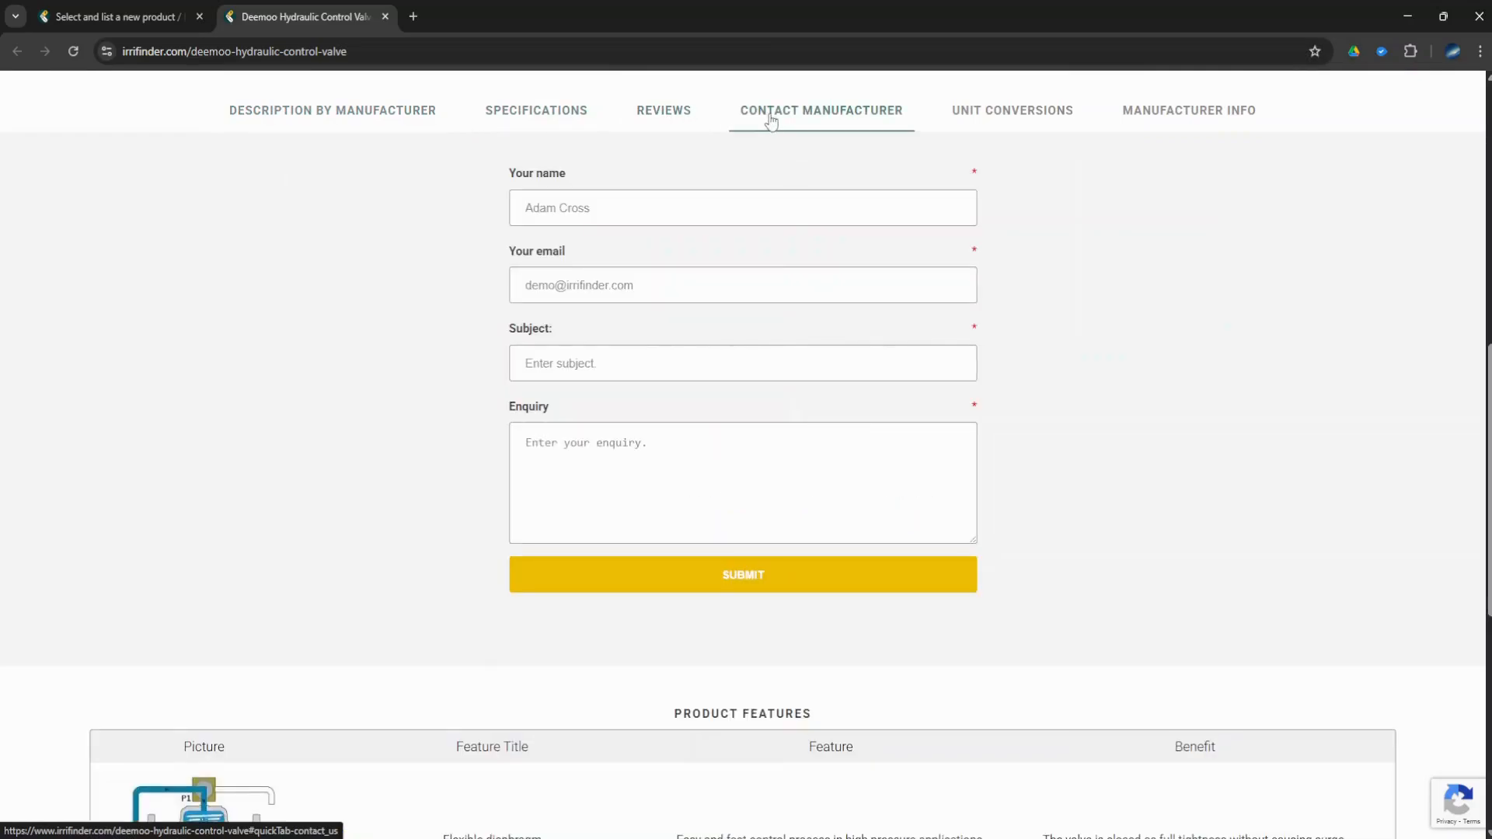
click(995, 125)
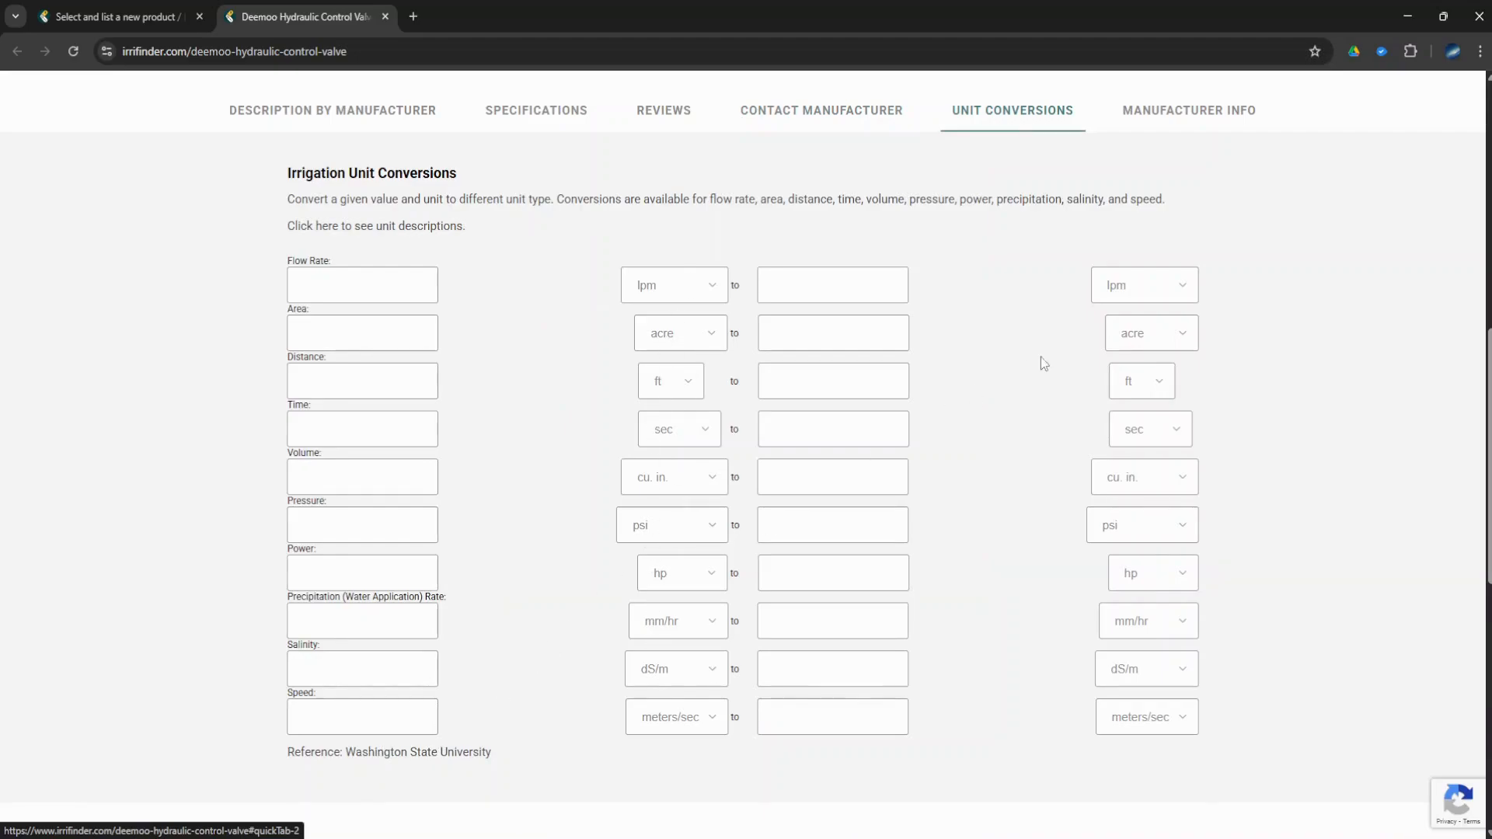
Examine the manufacturer info for Deemoo, including its origin, certificate, membership and company story, and the product features table below it
click(1188, 121)
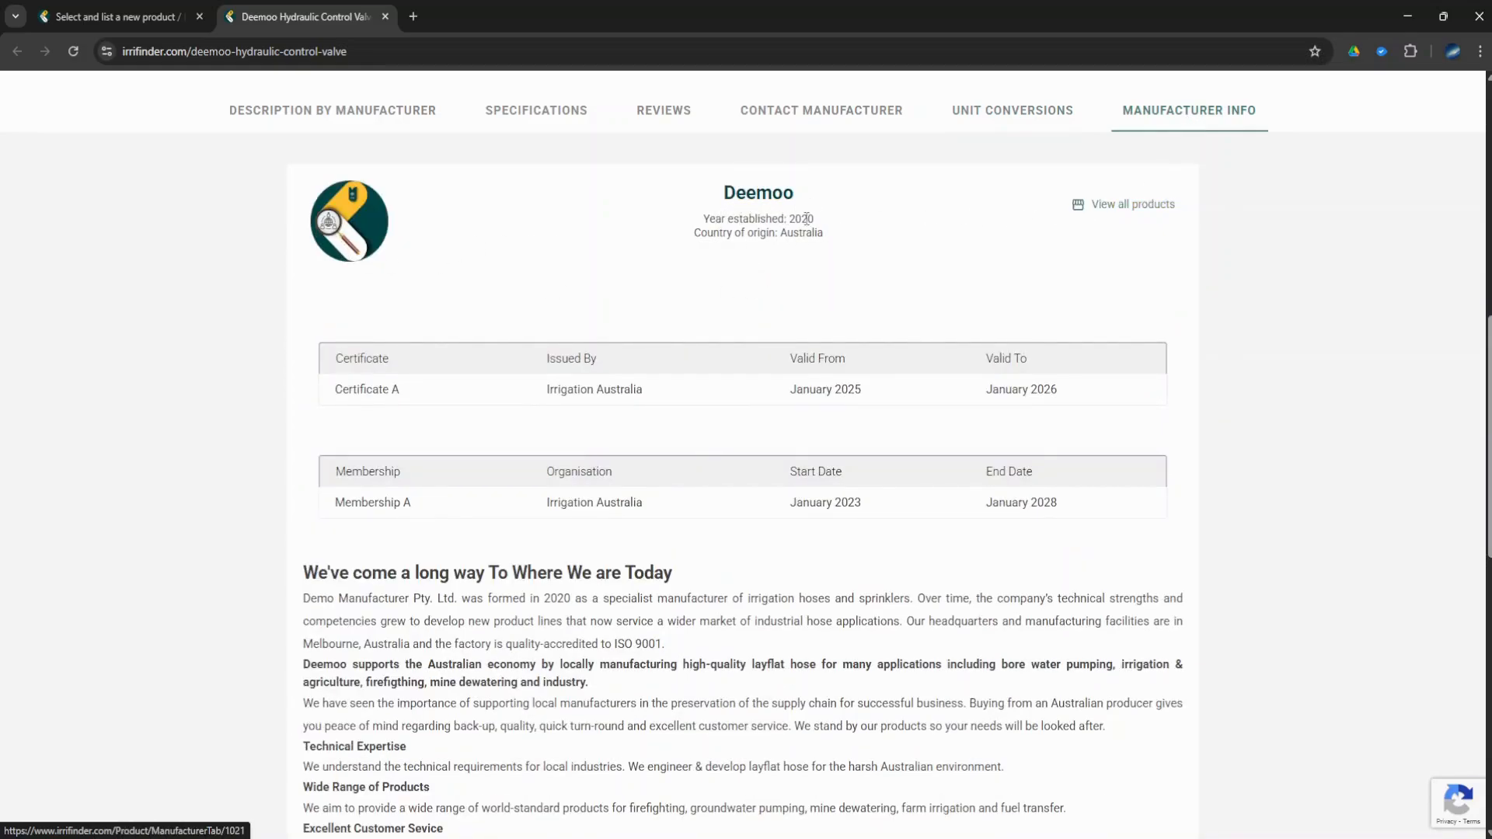
drag(786, 233, 831, 241)
click(961, 238)
scroll(840, 293, down, 2)
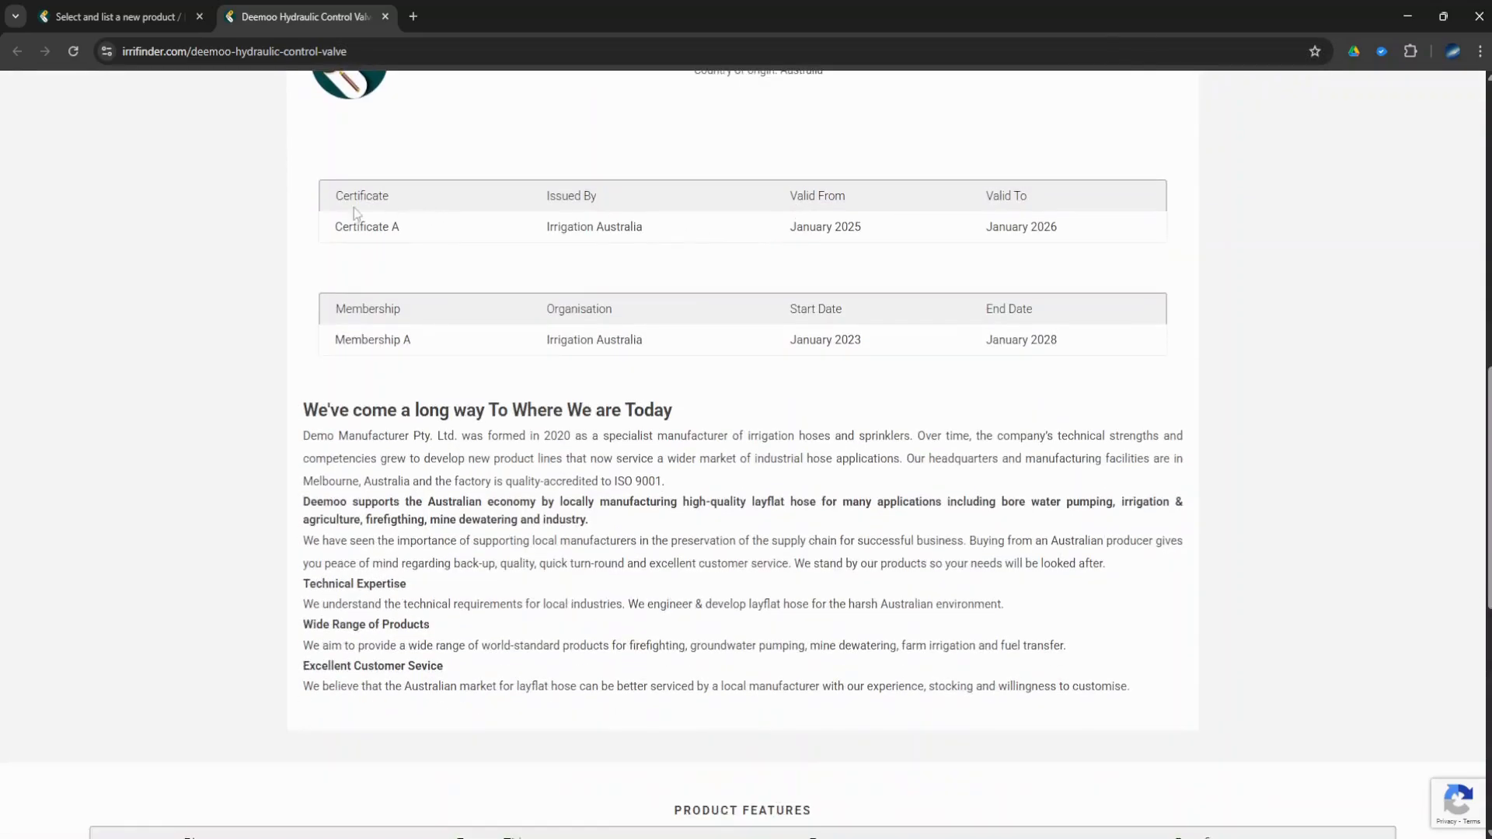
scroll(384, 334, down, 2)
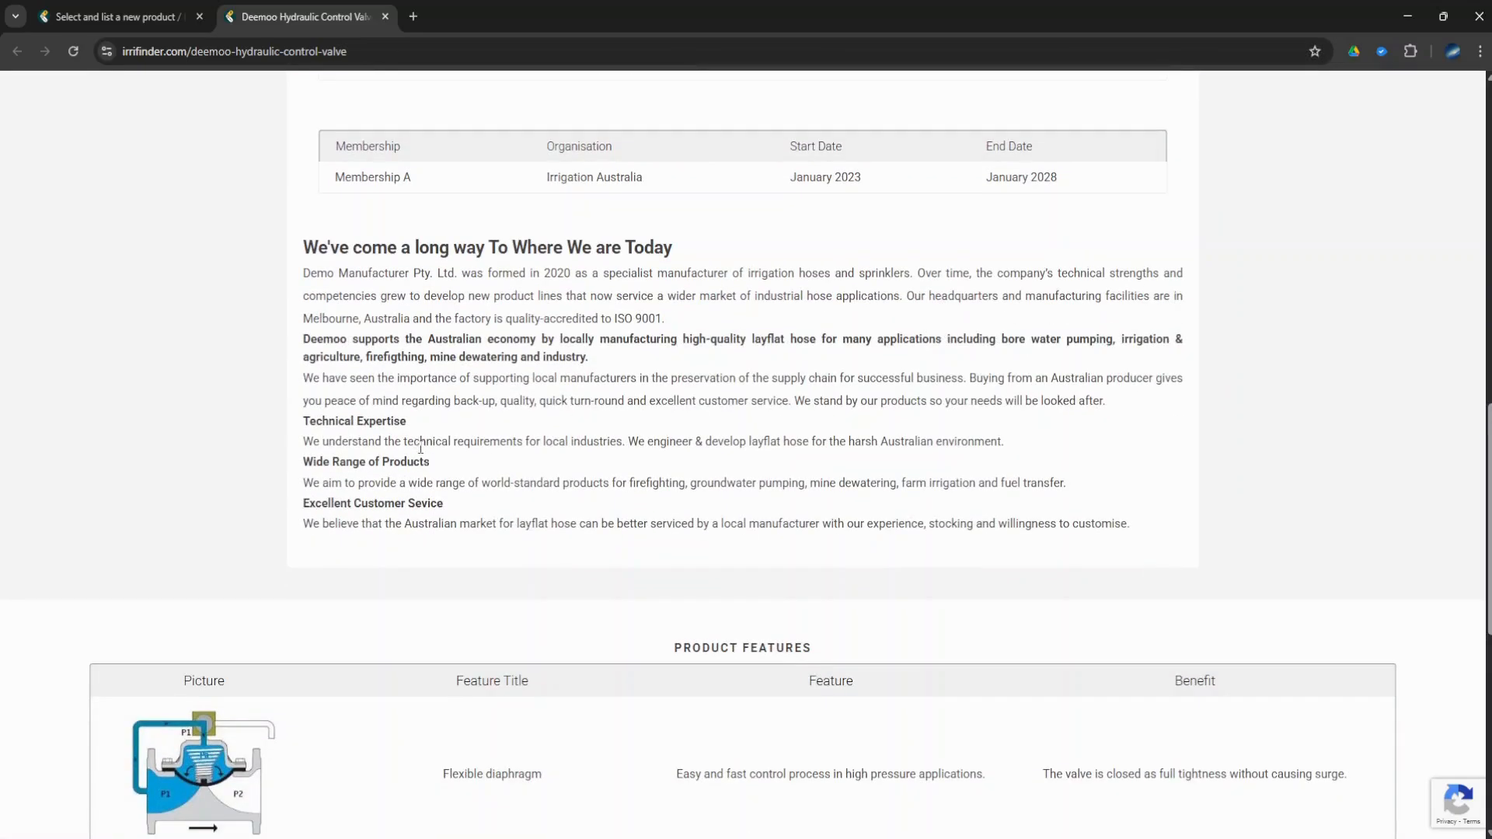
scroll(482, 419, down, 2)
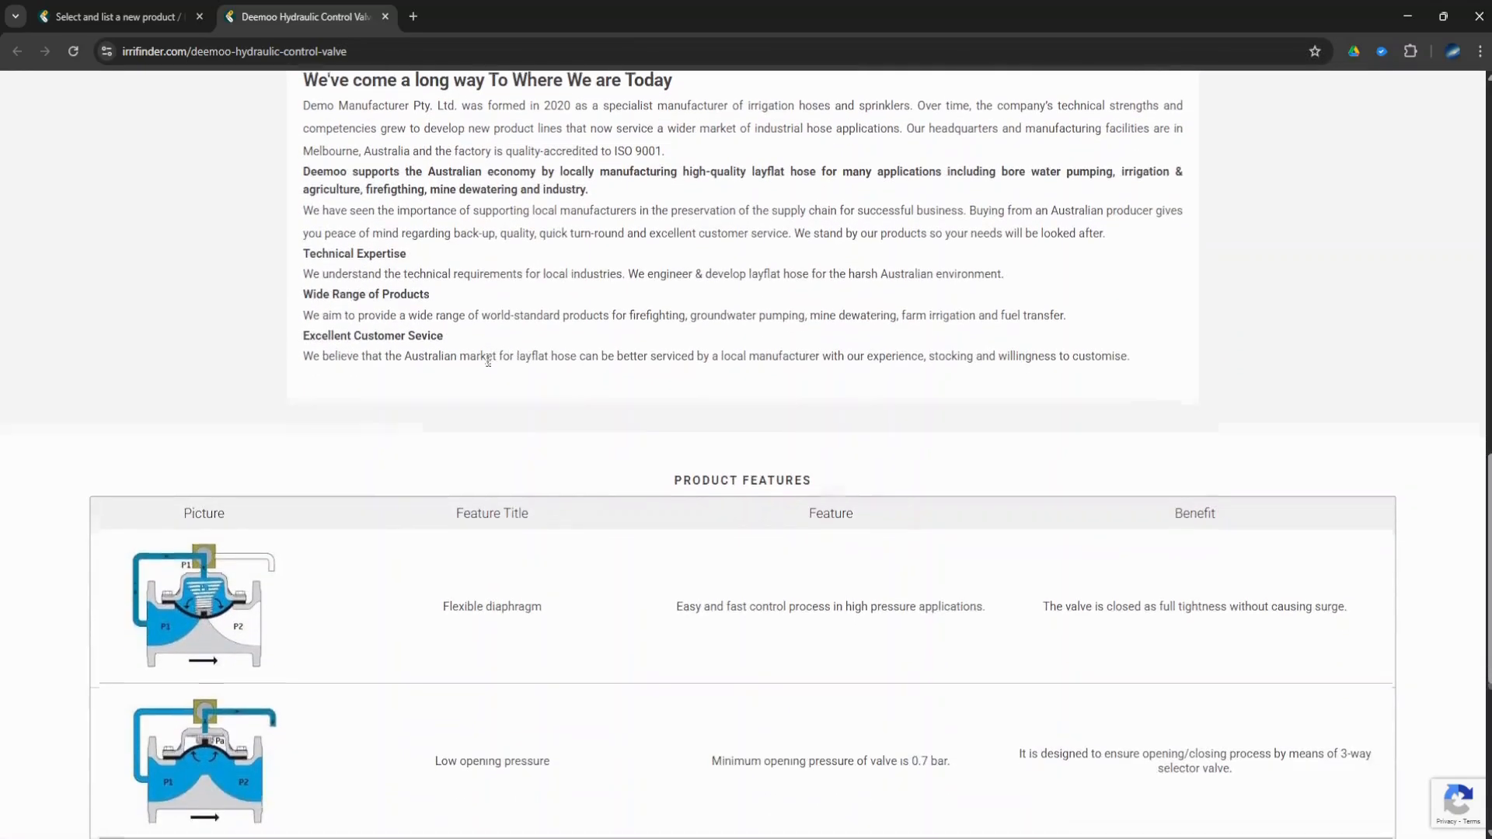
scroll(488, 360, down, 6)
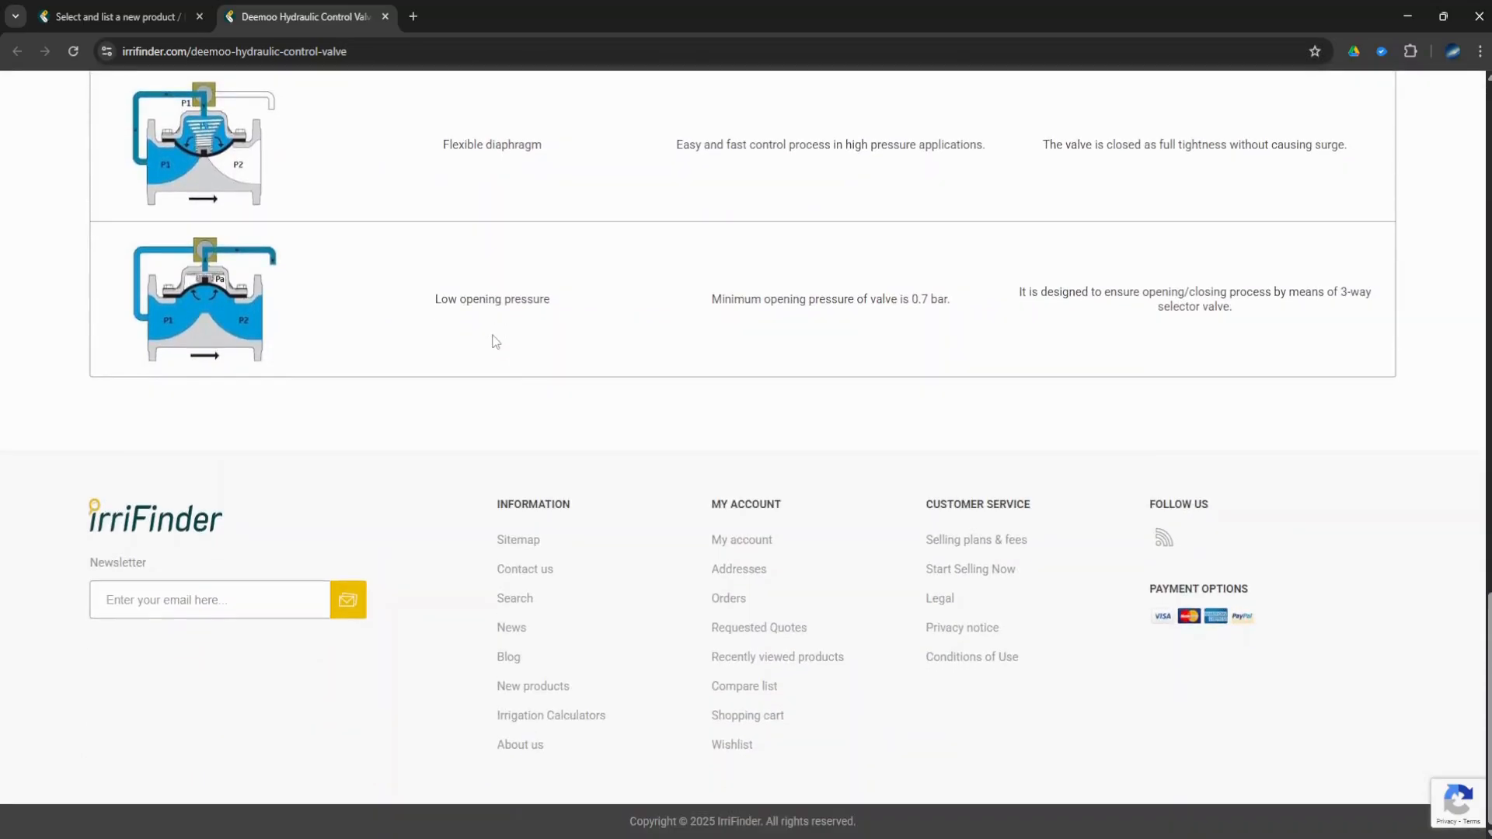
scroll(495, 342, up, 10)
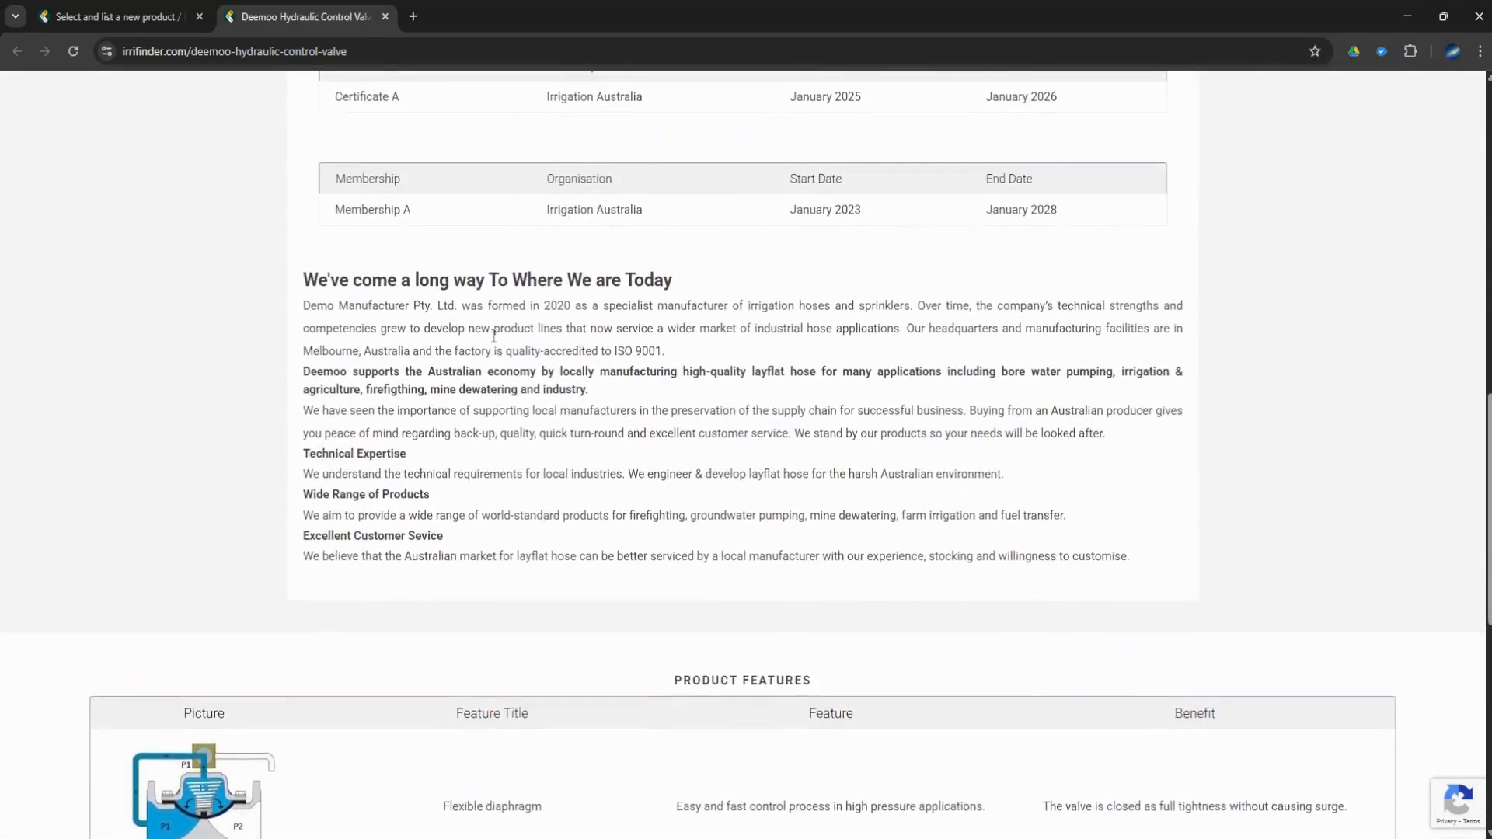
scroll(449, 342, up, 5)
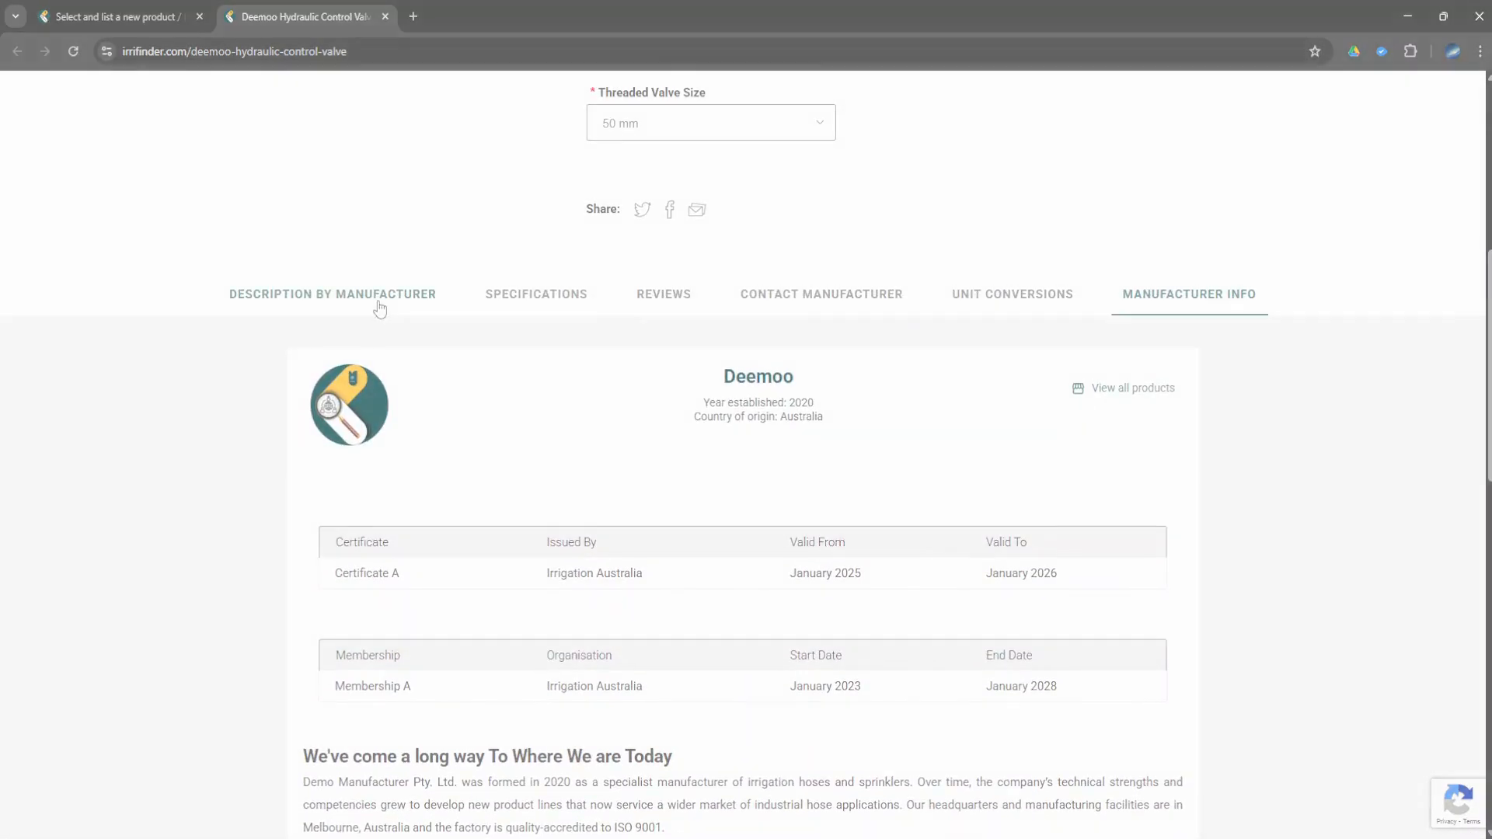